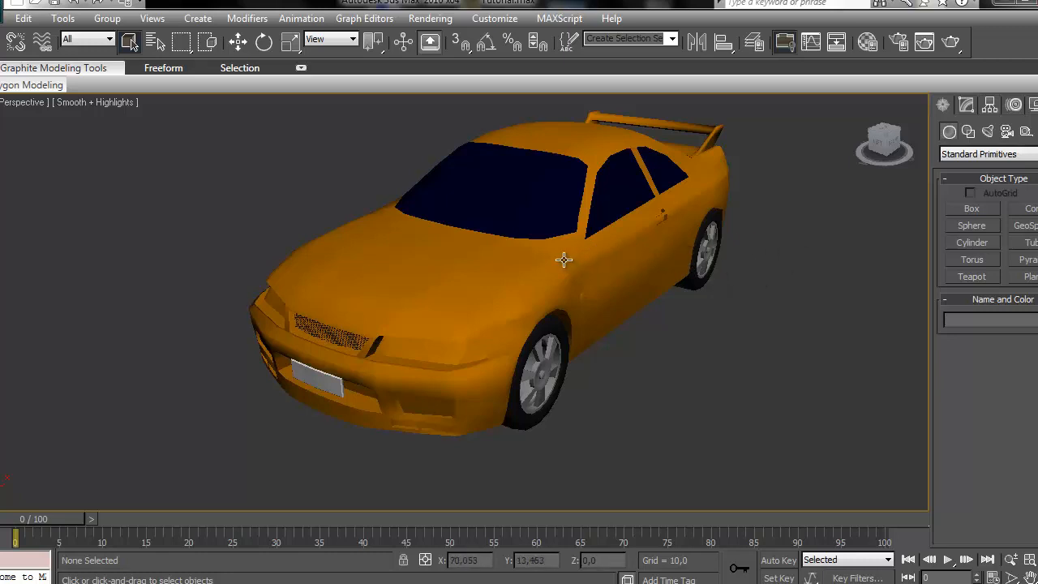
Step: Unhide all hidden objects in the car scene, including the blueprint planes and the headlights
{"action": "middle_click_drag", "start_coordinate": [564, 260], "coordinate": [512, 292], "text": "alt"}
{"action": "scroll", "coordinate": [512, 292], "scroll_direction": "down", "scroll_amount": 3}
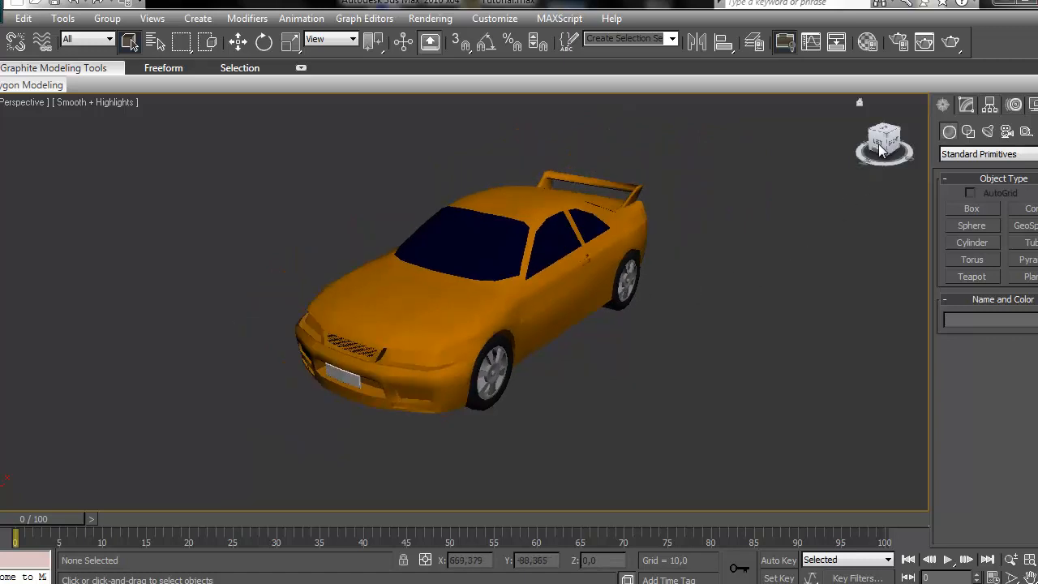
{"action": "left_click_drag", "start_coordinate": [883, 150], "coordinate": [69, 154]}
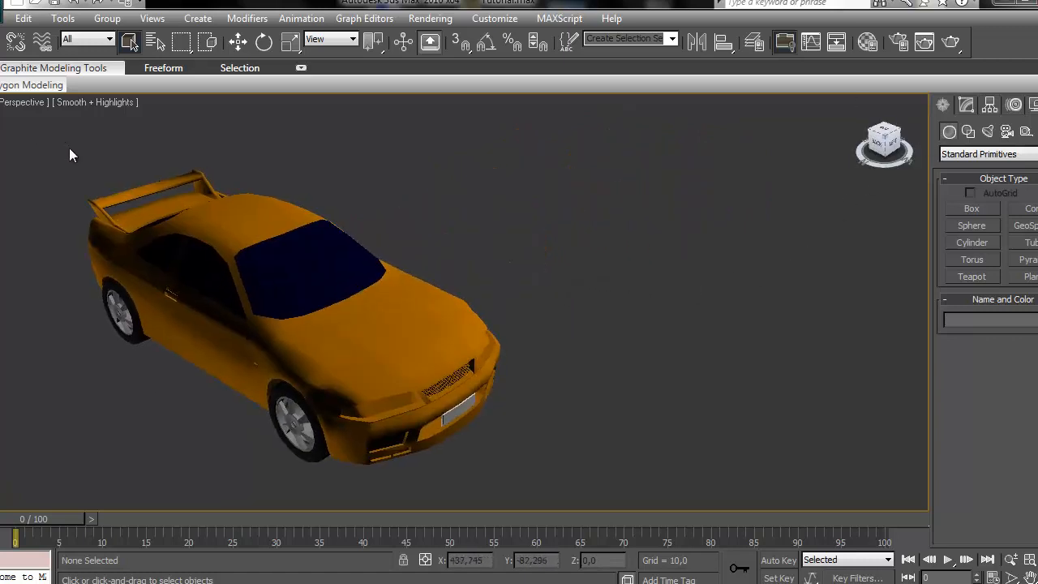
{"action": "middle_click_drag", "start_coordinate": [484, 326], "coordinate": [592, 294]}
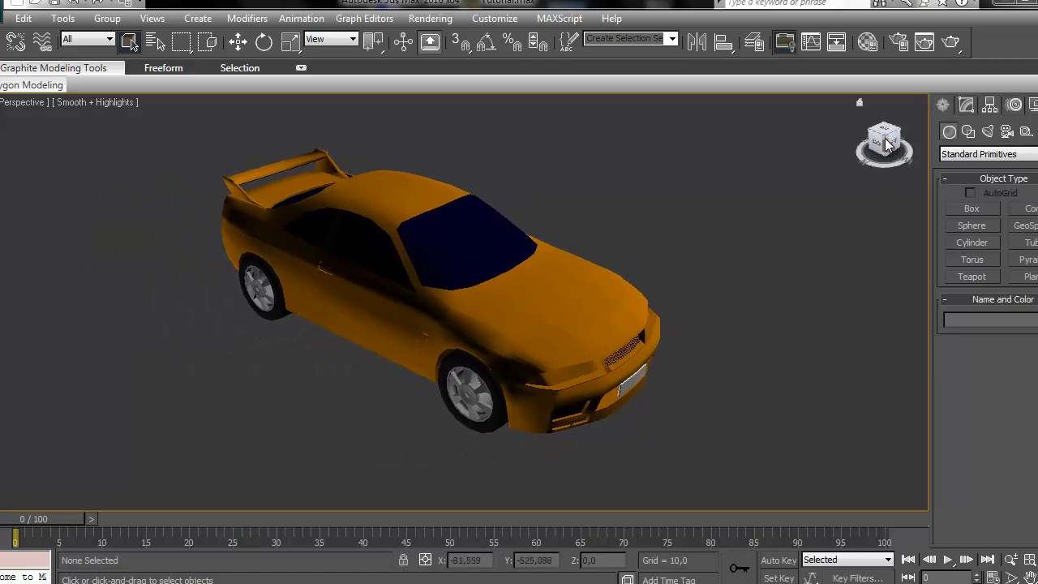
{"action": "left_click_drag", "start_coordinate": [889, 145], "coordinate": [870, 132]}
{"action": "middle_click_drag", "start_coordinate": [629, 299], "coordinate": [678, 319]}
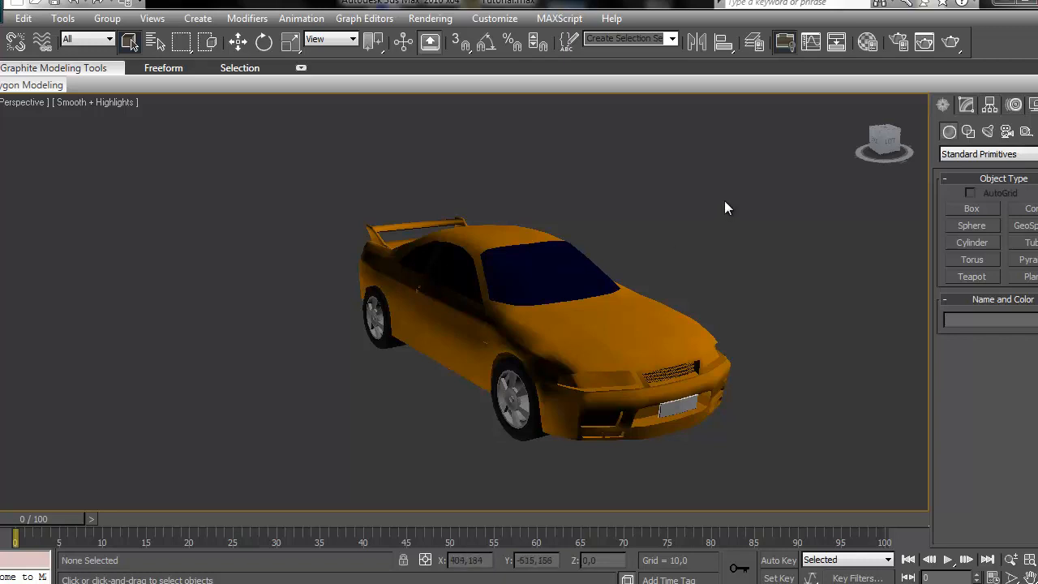
{"action": "right_click", "coordinate": [684, 202]}
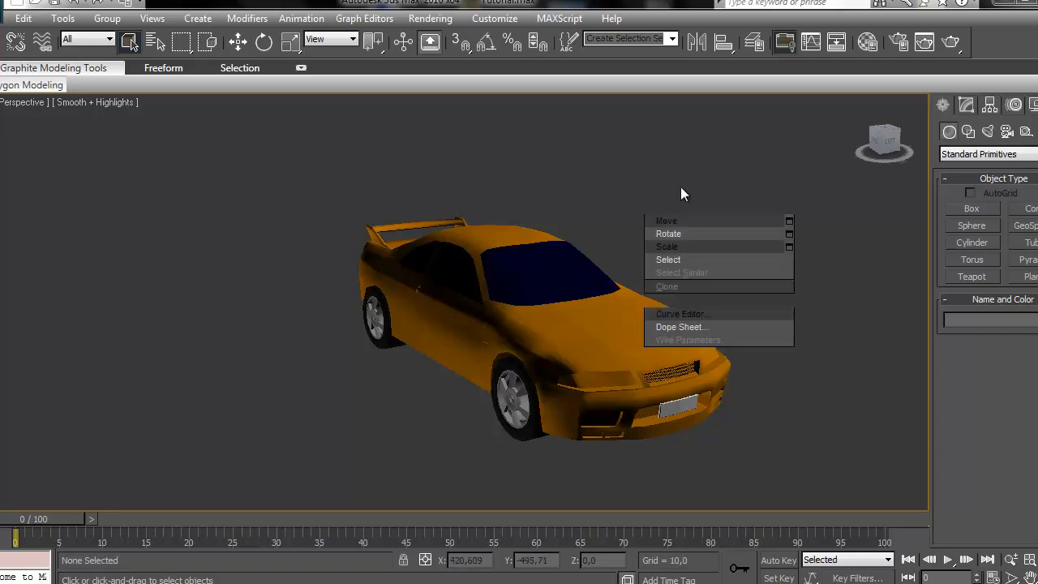
{"action": "left_click", "coordinate": [687, 132]}
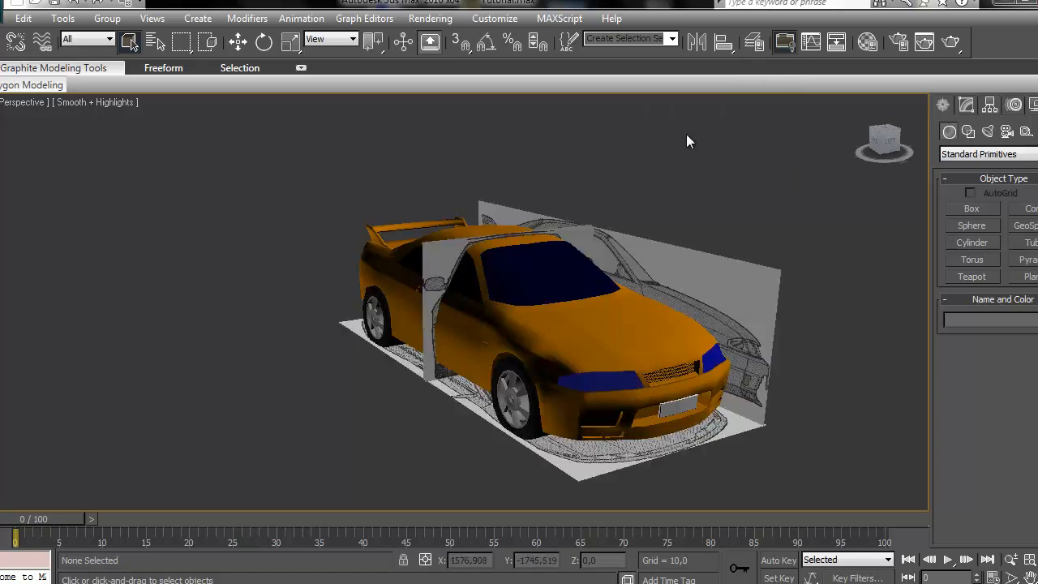
Step: Delete the side, front and ground blueprint reference planes around the car
{"action": "mouse_move", "coordinate": [629, 233]}
{"action": "middle_mouse_down"}
{"action": "mouse_move", "coordinate": [720, 232]}
{"action": "mouse_move", "coordinate": [629, 228]}
{"action": "middle_mouse_up"}
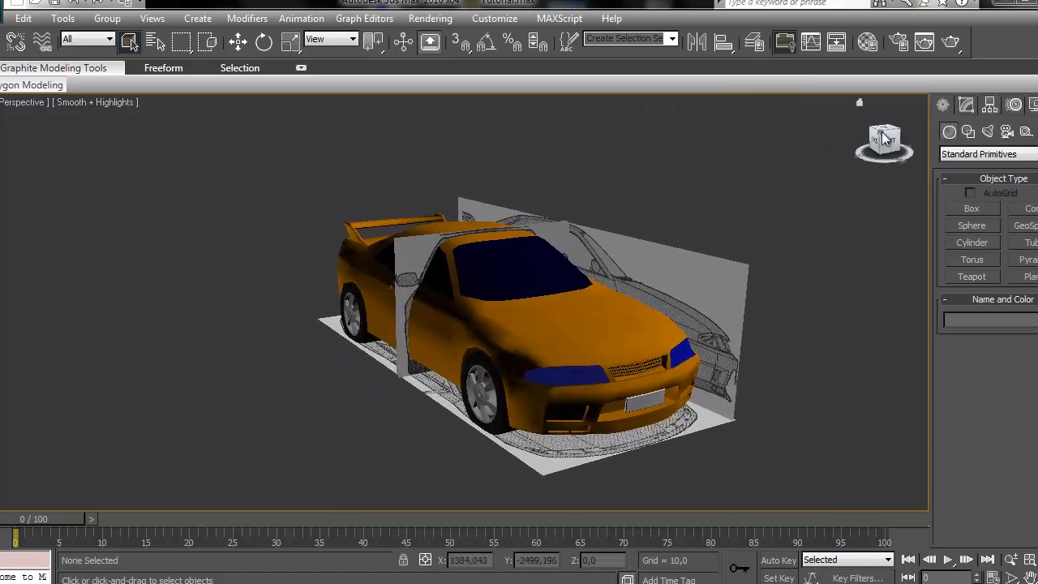
{"action": "mouse_move", "coordinate": [884, 134]}
{"action": "left_mouse_down"}
{"action": "mouse_move", "coordinate": [922, 136]}
{"action": "mouse_move", "coordinate": [898, 144]}
{"action": "left_mouse_up"}
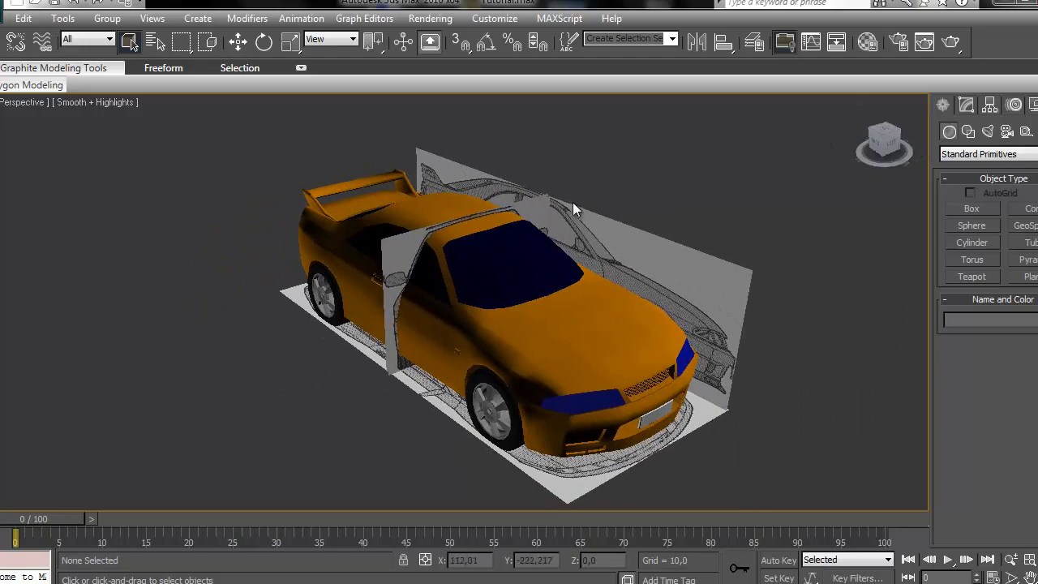
{"action": "left_click", "coordinate": [551, 206]}
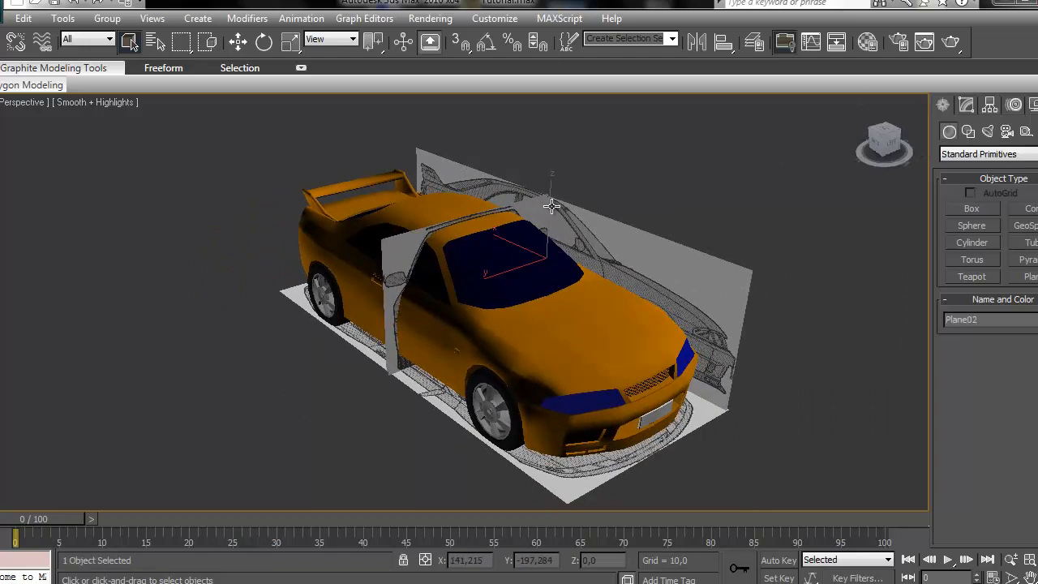
{"action": "key", "text": "Delete"}
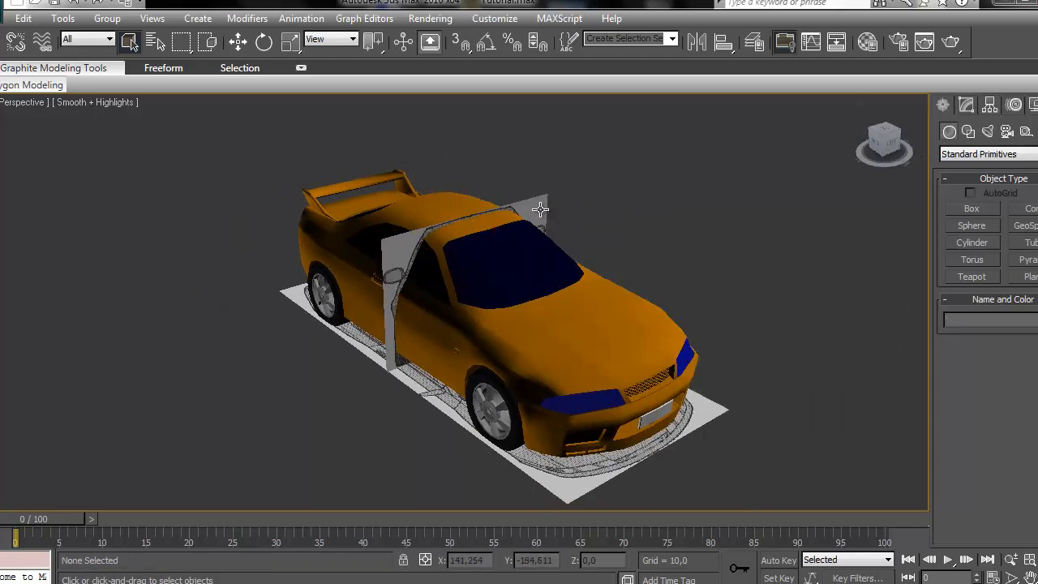
{"action": "left_click", "coordinate": [541, 209]}
{"action": "key", "text": "Delete"}
{"action": "left_click", "coordinate": [568, 480]}
{"action": "key", "text": "Delete"}
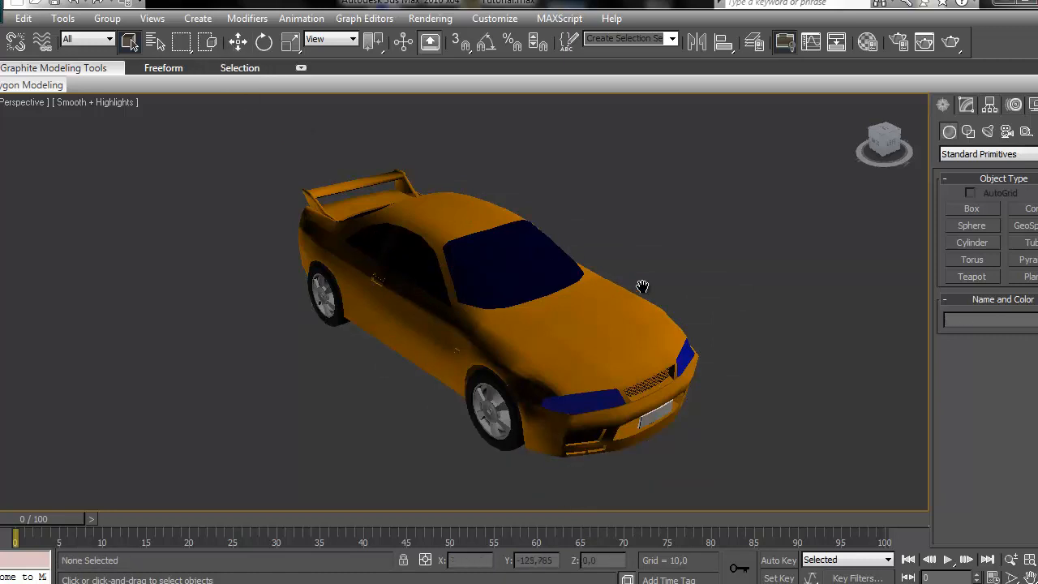
Step: Open the Material Editor and reset the 01 - Default and 02 - Default blueprint materials
{"action": "mouse_move", "coordinate": [643, 286]}
{"action": "middle_mouse_down"}
{"action": "mouse_move", "coordinate": [759, 265]}
{"action": "mouse_move", "coordinate": [629, 274]}
{"action": "middle_mouse_up"}
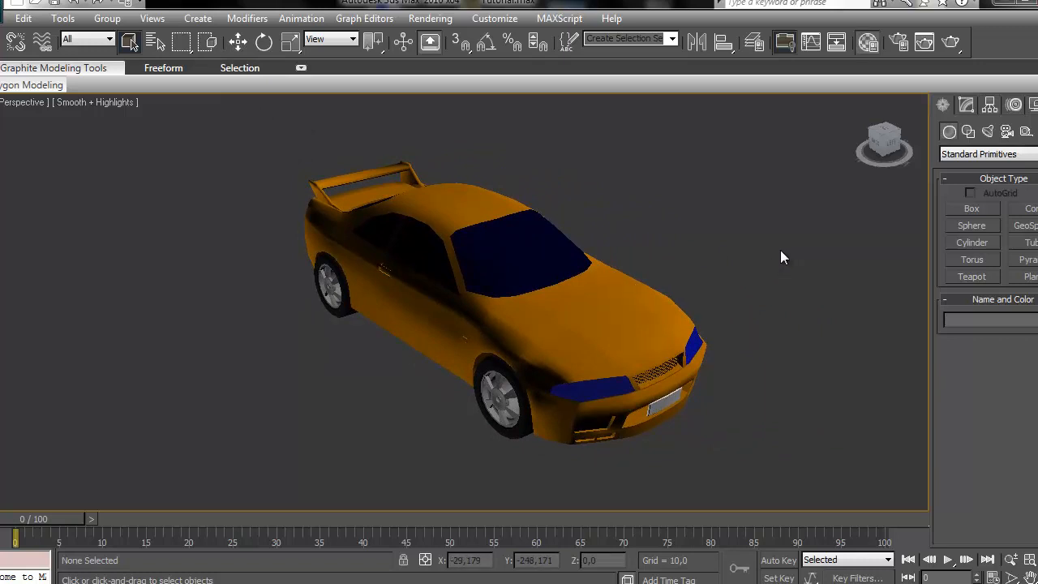
{"action": "key", "text": "m"}
{"action": "left_click_drag", "start_coordinate": [228, 79], "coordinate": [471, 54]}
{"action": "left_click", "coordinate": [387, 130]}
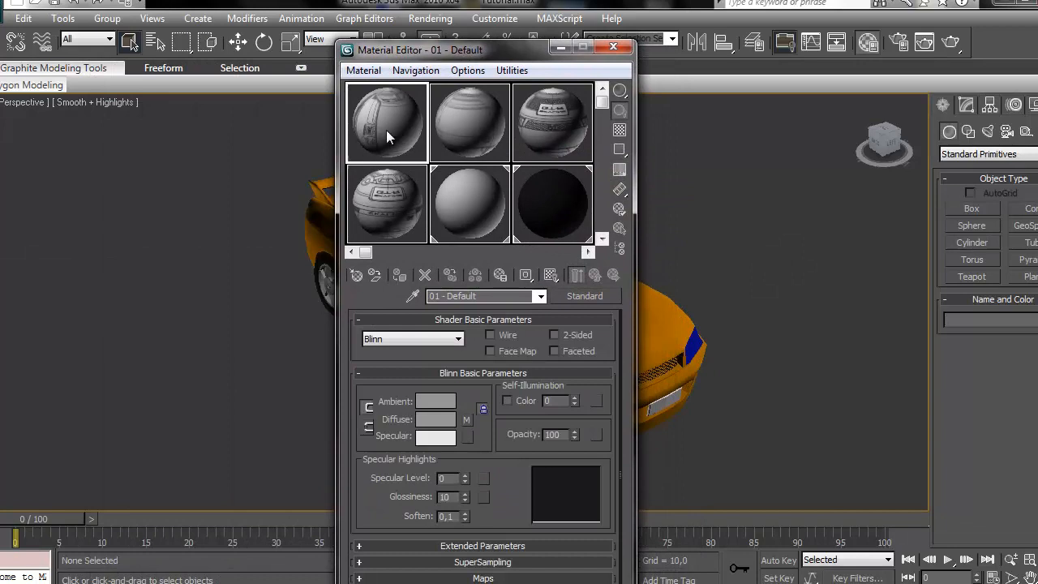
{"action": "left_click", "coordinate": [425, 276]}
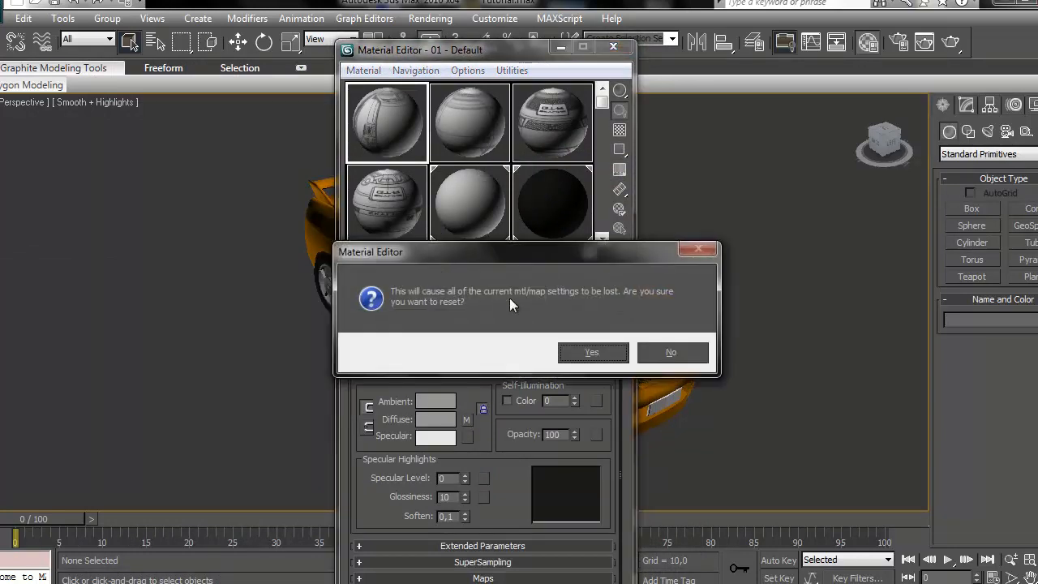
{"action": "left_click", "coordinate": [594, 355]}
{"action": "left_click", "coordinate": [474, 135]}
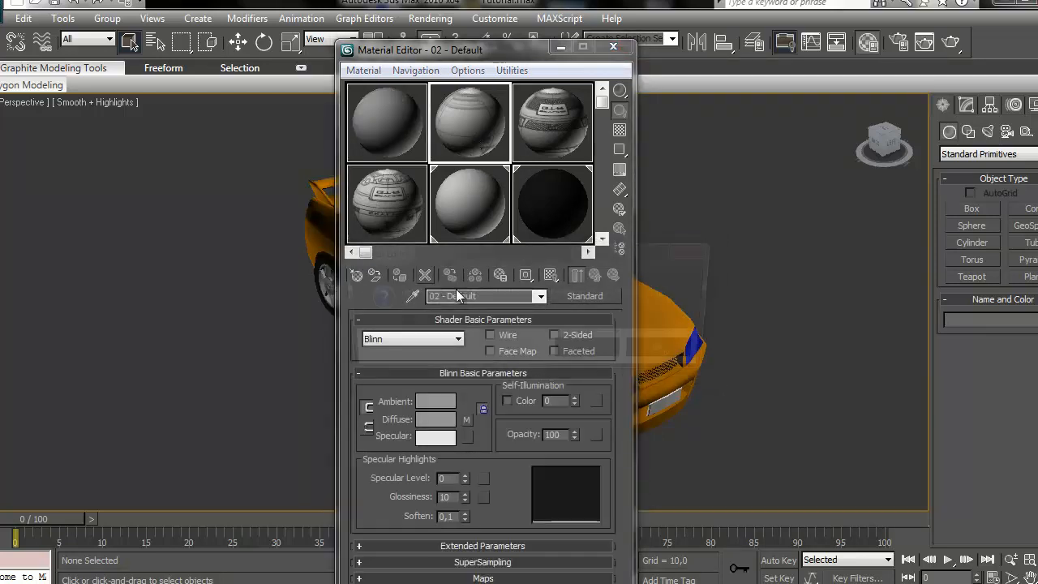
{"action": "left_click", "coordinate": [426, 276]}
{"action": "left_click", "coordinate": [601, 353]}
Step: Reset the 03 - Default and 07 - Default blueprint materials to their default settings
{"action": "left_click", "coordinate": [552, 122]}
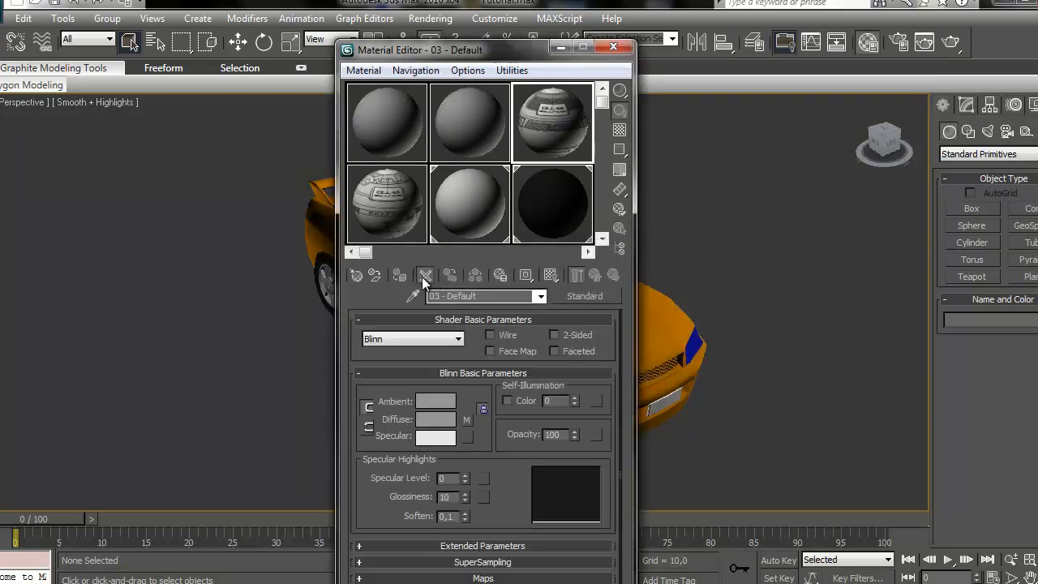
{"action": "left_click", "coordinate": [425, 276]}
{"action": "left_click", "coordinate": [593, 352]}
{"action": "left_click", "coordinate": [387, 201]}
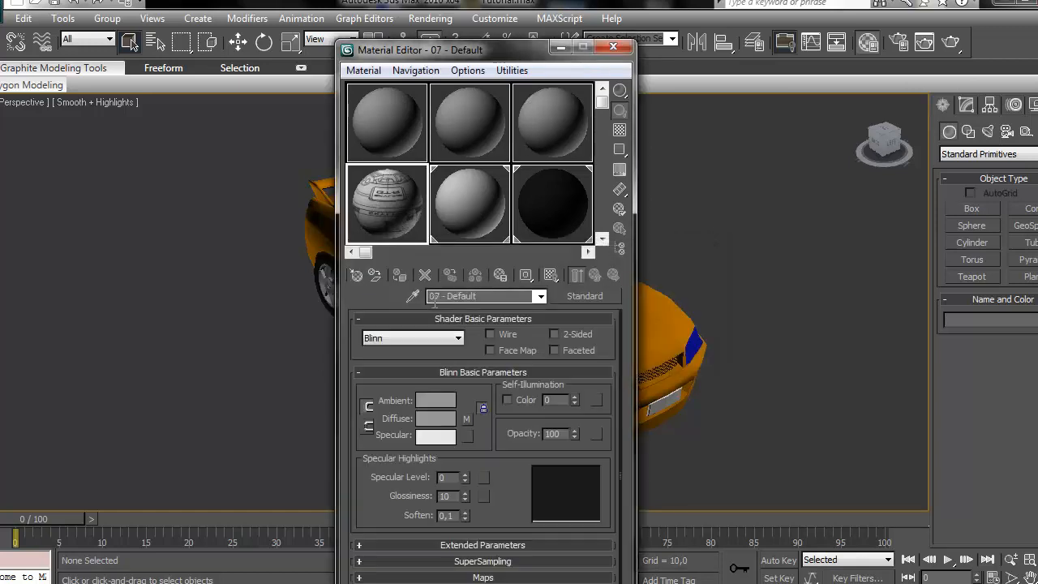
{"action": "left_click", "coordinate": [425, 276]}
{"action": "left_click", "coordinate": [593, 353]}
Step: Reset the 08 - Default and 09 - Default materials in both the scene and the editor slots
{"action": "left_click", "coordinate": [461, 200]}
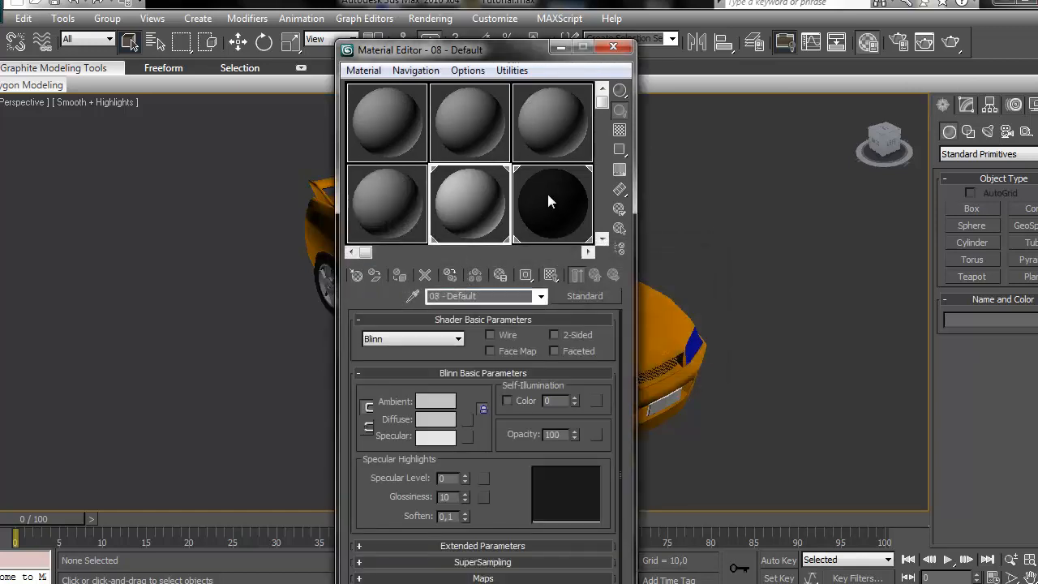
{"action": "left_click", "coordinate": [602, 237]}
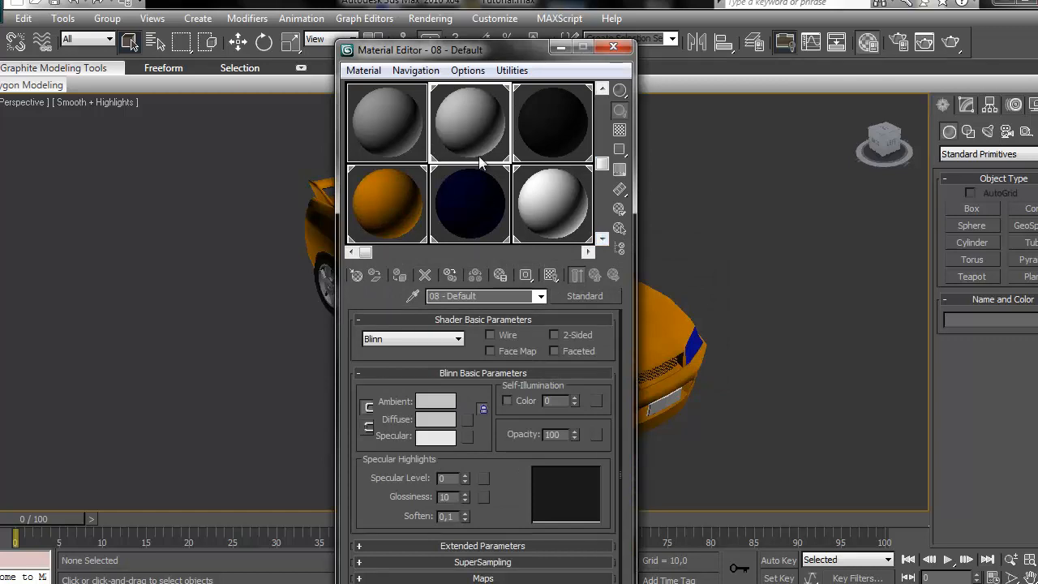
{"action": "left_click", "coordinate": [424, 276]}
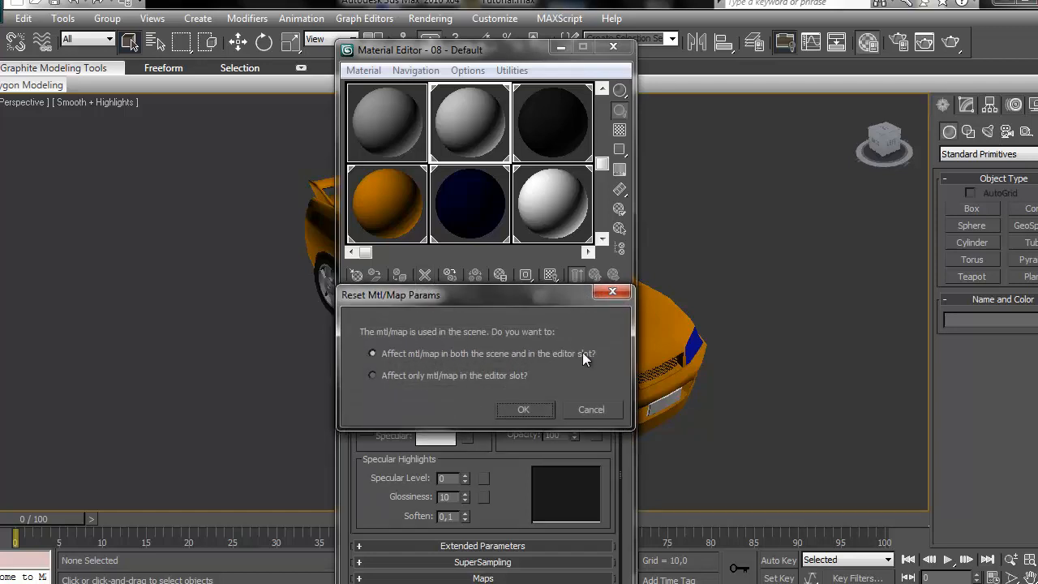
{"action": "left_click", "coordinate": [523, 410]}
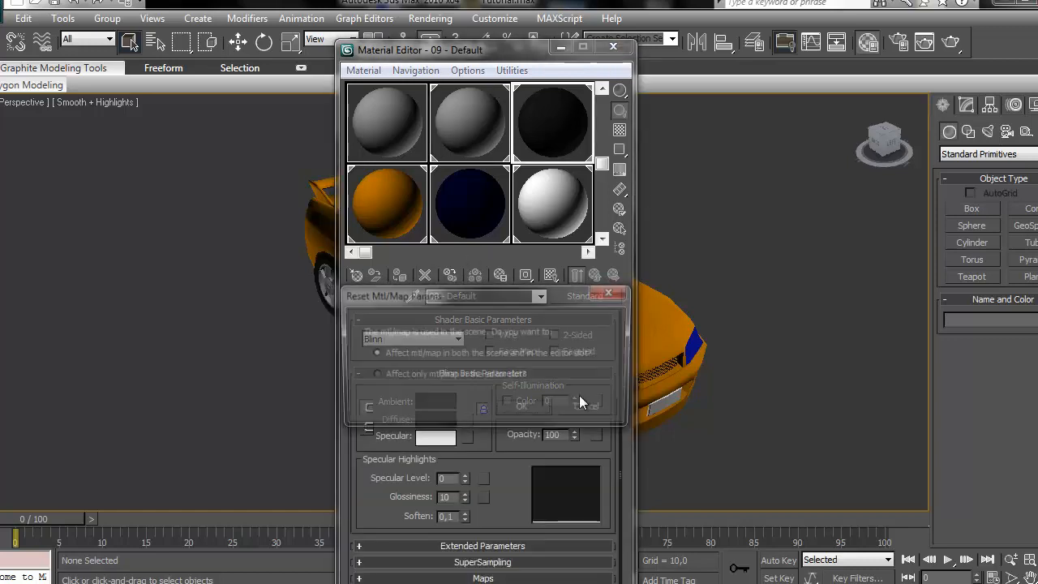
{"action": "left_click", "coordinate": [535, 410]}
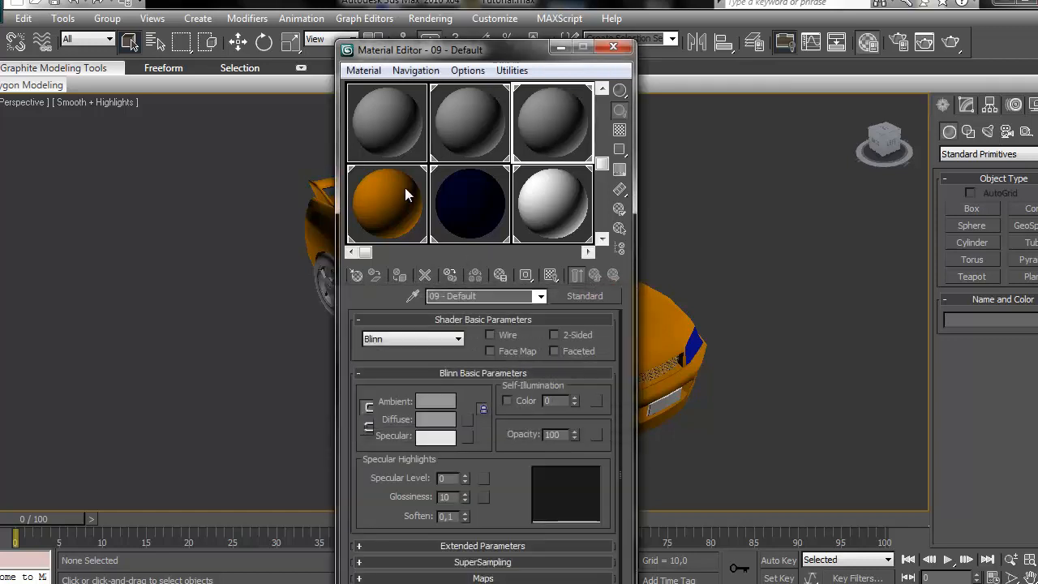
Step: Reset the orange 13 - Default and dark blue 14 - Default materials in both the scene and the editor slots
{"action": "left_click", "coordinate": [404, 194]}
{"action": "left_click", "coordinate": [425, 276]}
{"action": "left_click", "coordinate": [523, 407]}
{"action": "left_click", "coordinate": [459, 225]}
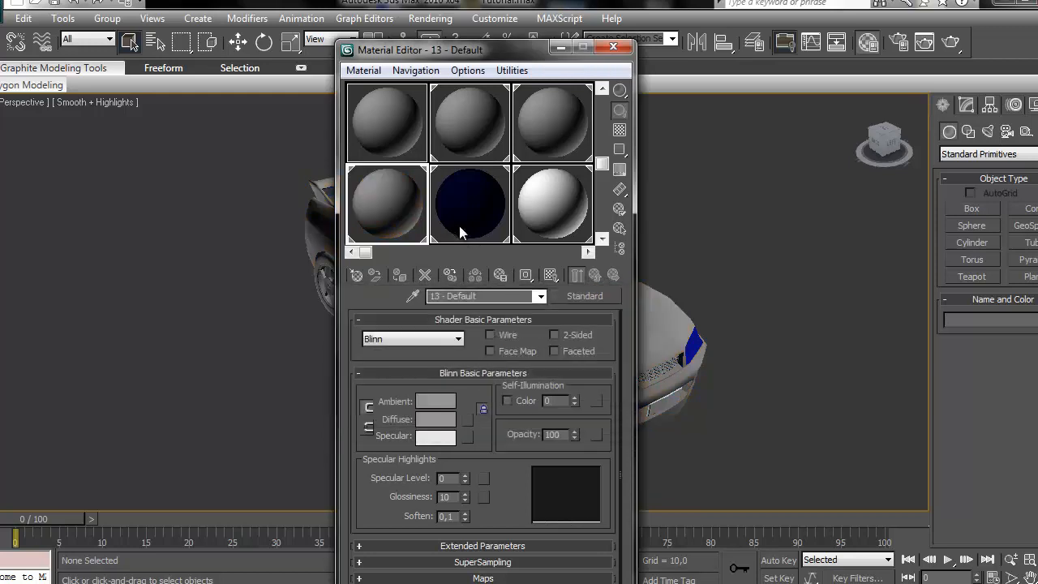
{"action": "left_click", "coordinate": [424, 277]}
{"action": "left_click", "coordinate": [537, 408]}
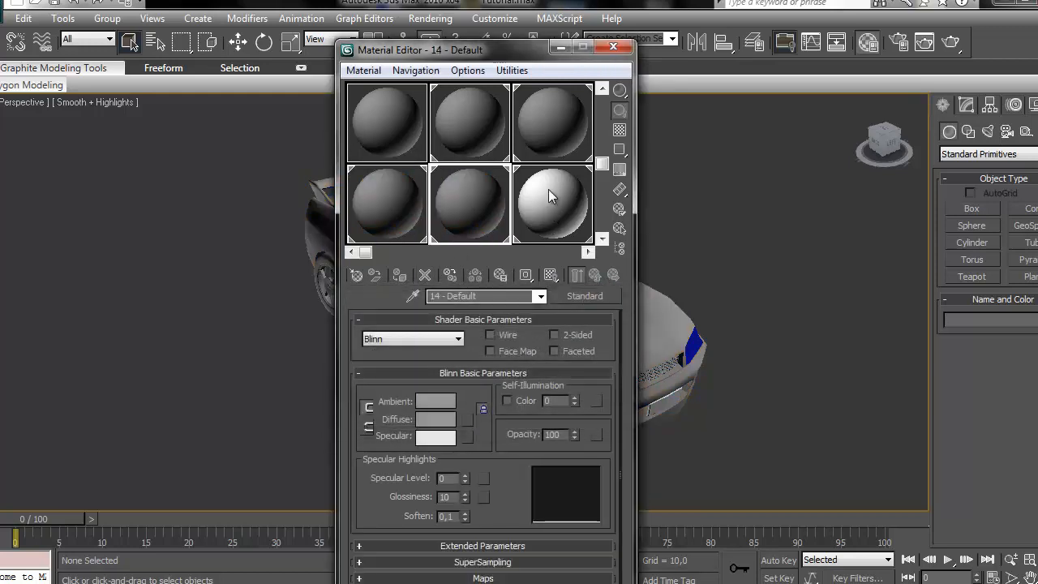
Step: Reset the white 15 - Default material in both the scene and the editor slot, and close the Material Editor
{"action": "left_click", "coordinate": [549, 195]}
{"action": "left_click", "coordinate": [424, 276]}
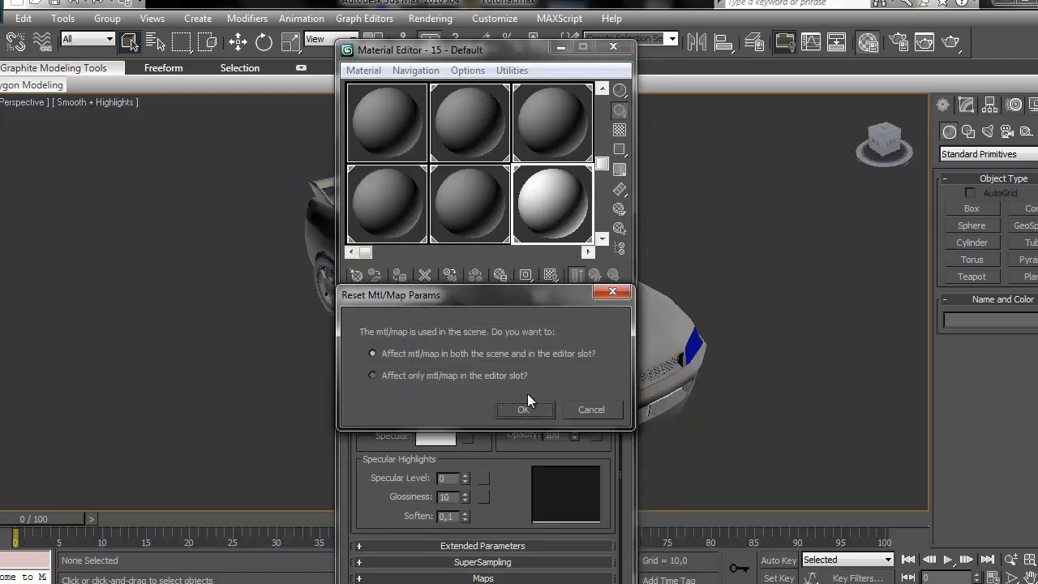
{"action": "left_click", "coordinate": [525, 408]}
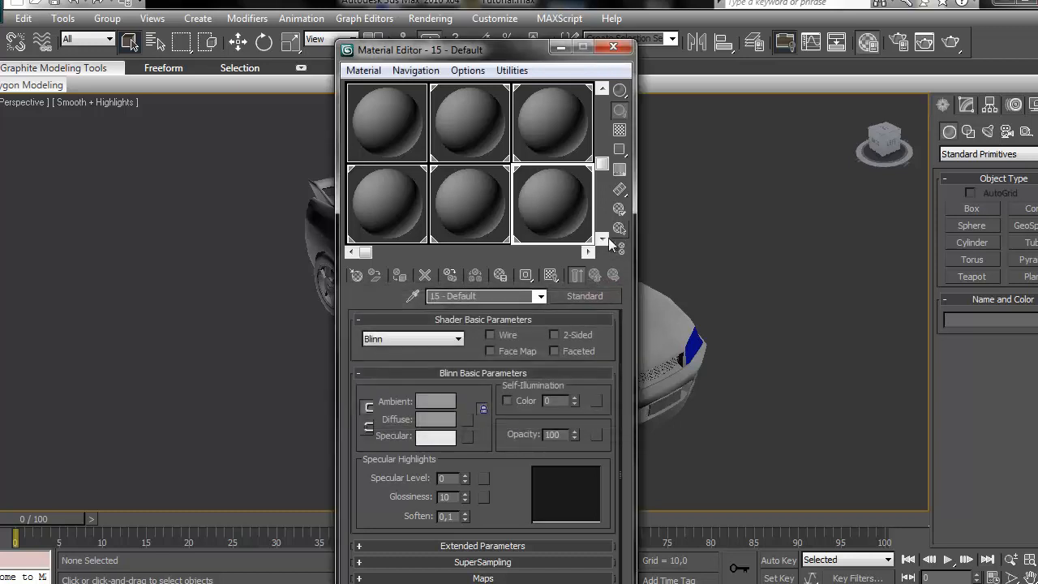
{"action": "left_click", "coordinate": [602, 239]}
{"action": "left_click", "coordinate": [614, 47]}
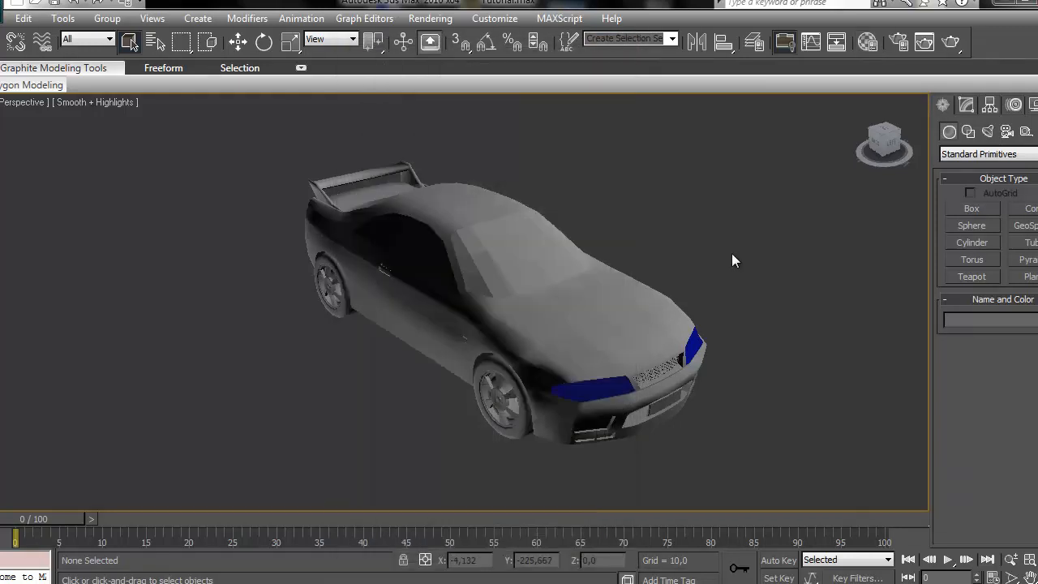
Step: Display the car with edged faces in the perspective viewport
{"action": "middle_click_drag", "start_coordinate": [634, 299], "coordinate": [615, 317]}
{"action": "middle_click_drag", "start_coordinate": [675, 290], "coordinate": [761, 271]}
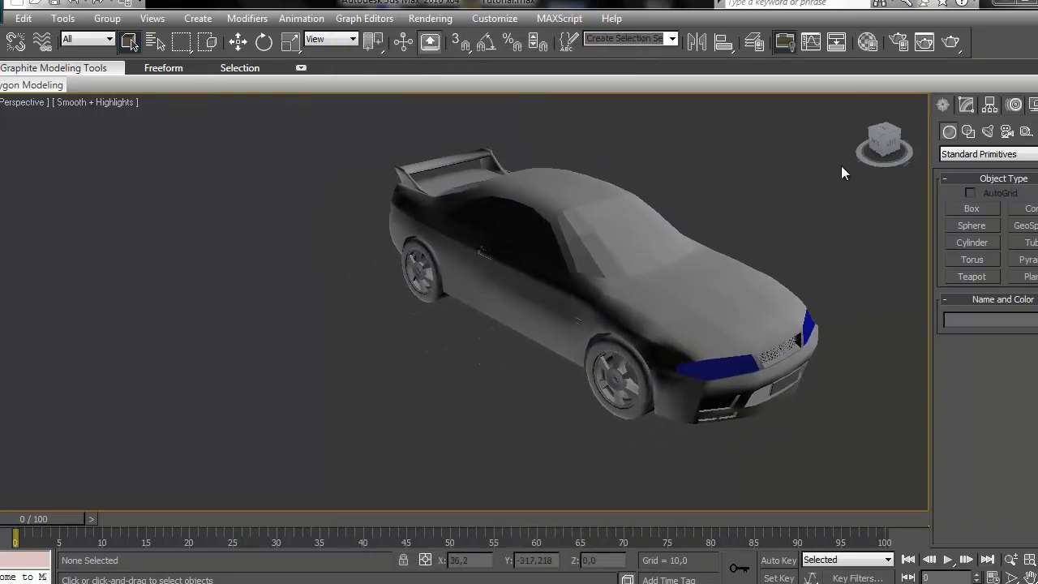
{"action": "left_click_drag", "start_coordinate": [883, 143], "coordinate": [33, 129]}
{"action": "left_click_drag", "start_coordinate": [882, 136], "coordinate": [657, 135]}
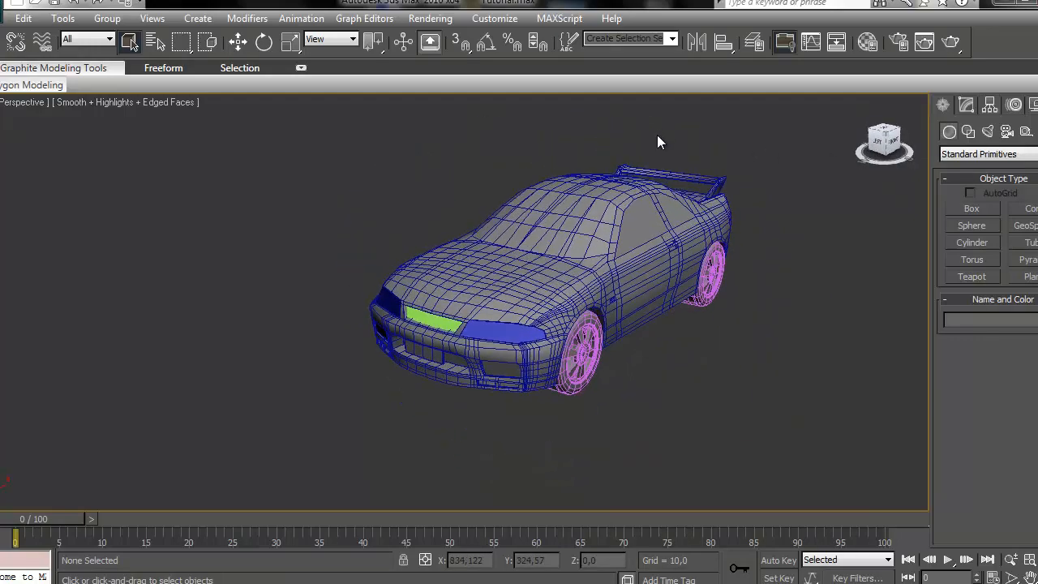
{"action": "middle_click_drag", "start_coordinate": [727, 217], "coordinate": [664, 229]}
{"action": "scroll", "coordinate": [663, 230], "scroll_direction": "up", "scroll_amount": 3}
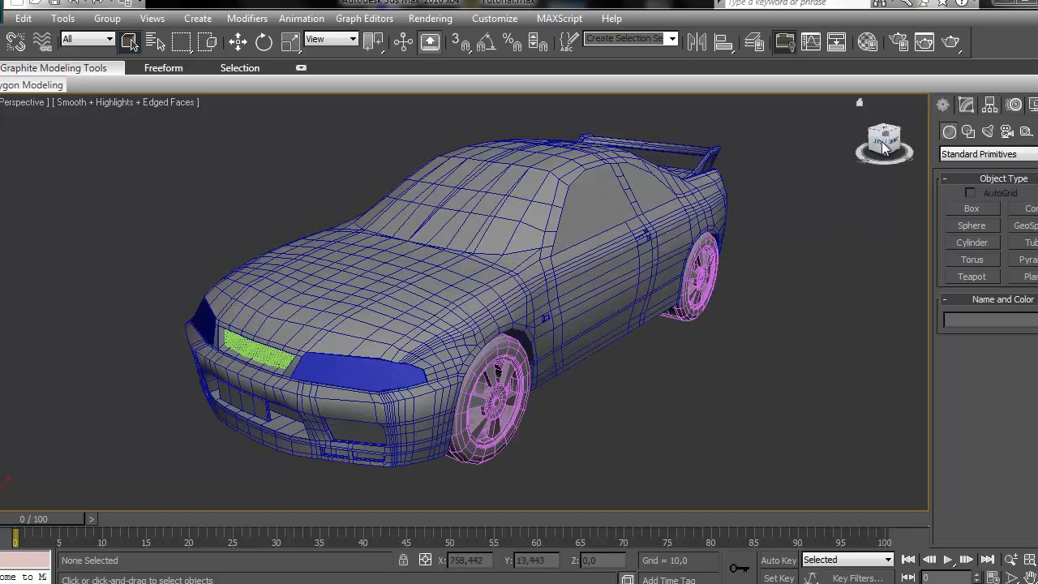
Step: Delete both rear wheels and the car's left front wheel, keeping only the right front wheel
{"action": "left_click_drag", "start_coordinate": [887, 144], "coordinate": [229, 138]}
{"action": "left_click", "coordinate": [459, 372]}
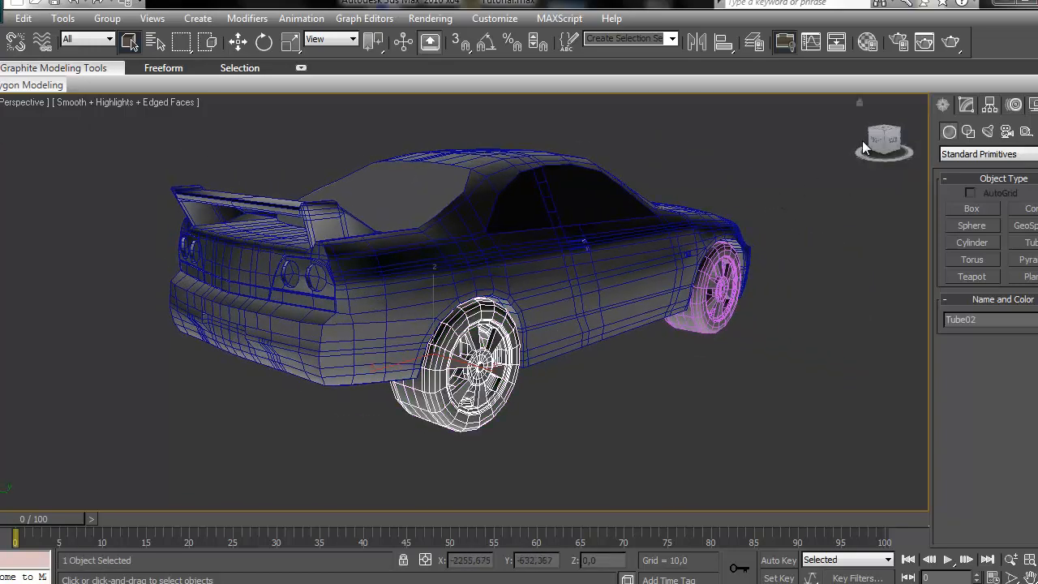
{"action": "left_click_drag", "start_coordinate": [862, 141], "coordinate": [572, 254]}
{"action": "middle_click_drag", "start_coordinate": [572, 254], "coordinate": [718, 203]}
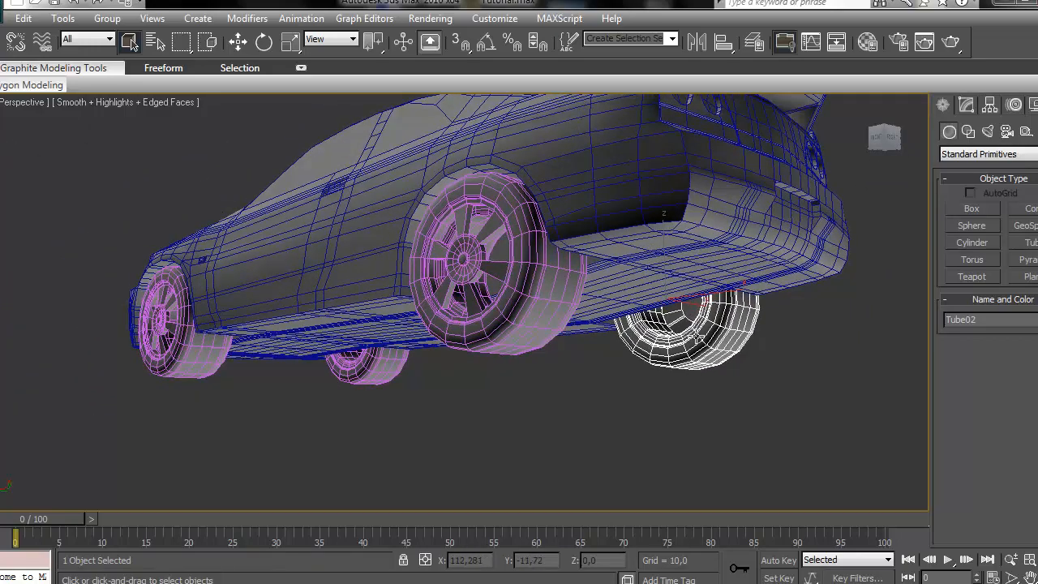
{"action": "left_click", "coordinate": [546, 314], "text": "ctrl"}
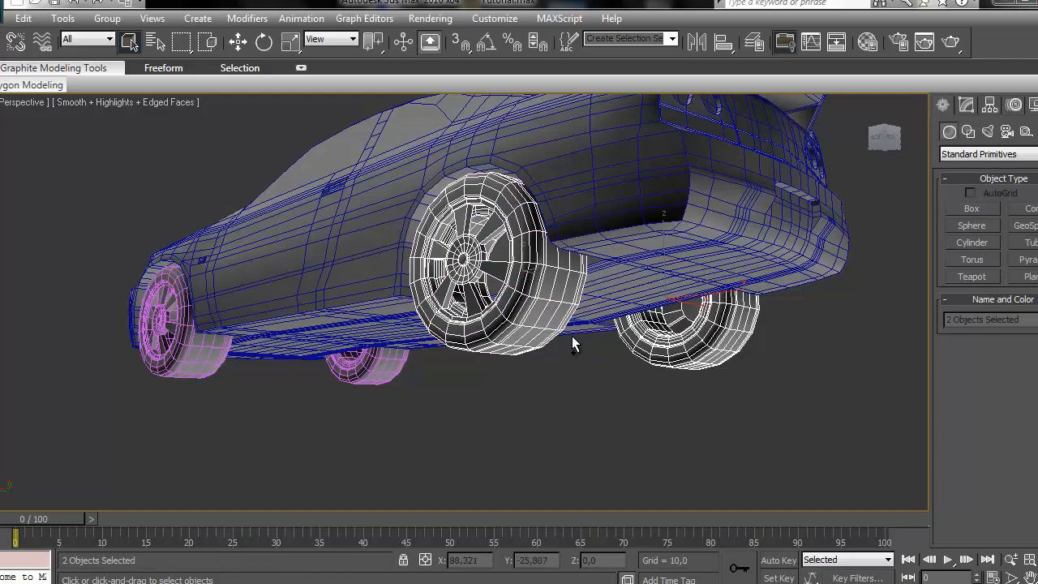
{"action": "left_click", "coordinate": [195, 350], "text": "ctrl"}
{"action": "key", "text": "Delete"}
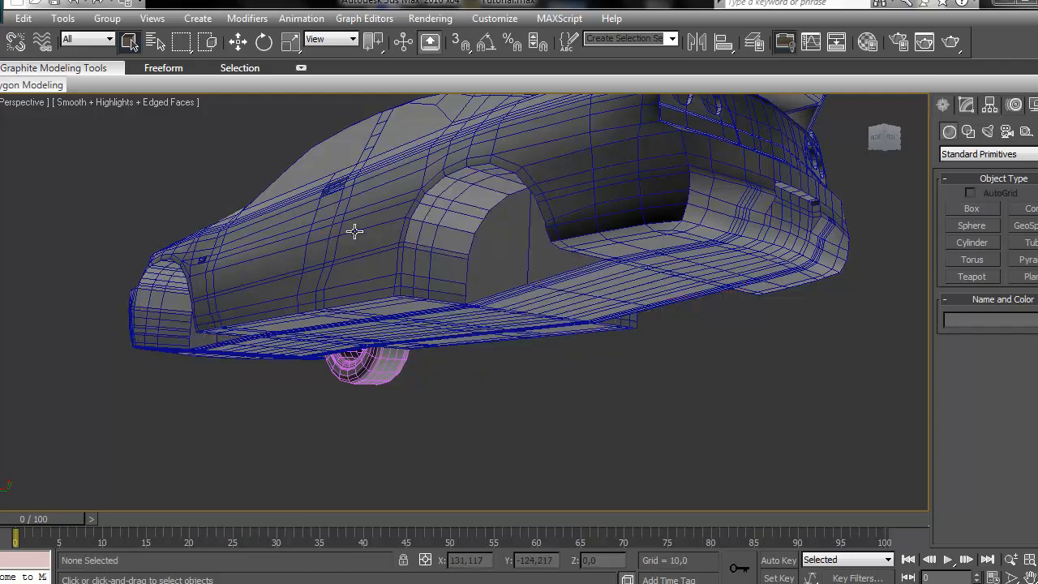
Step: Rename the remaining front wheel object as Wheel and keep it selected
{"action": "middle_click_drag", "start_coordinate": [352, 227], "coordinate": [473, 248], "text": "alt"}
{"action": "scroll", "coordinate": [665, 204], "scroll_direction": "down", "scroll_amount": 5}
{"action": "left_click_drag", "start_coordinate": [888, 138], "coordinate": [655, 258]}
{"action": "left_click", "coordinate": [539, 326]}
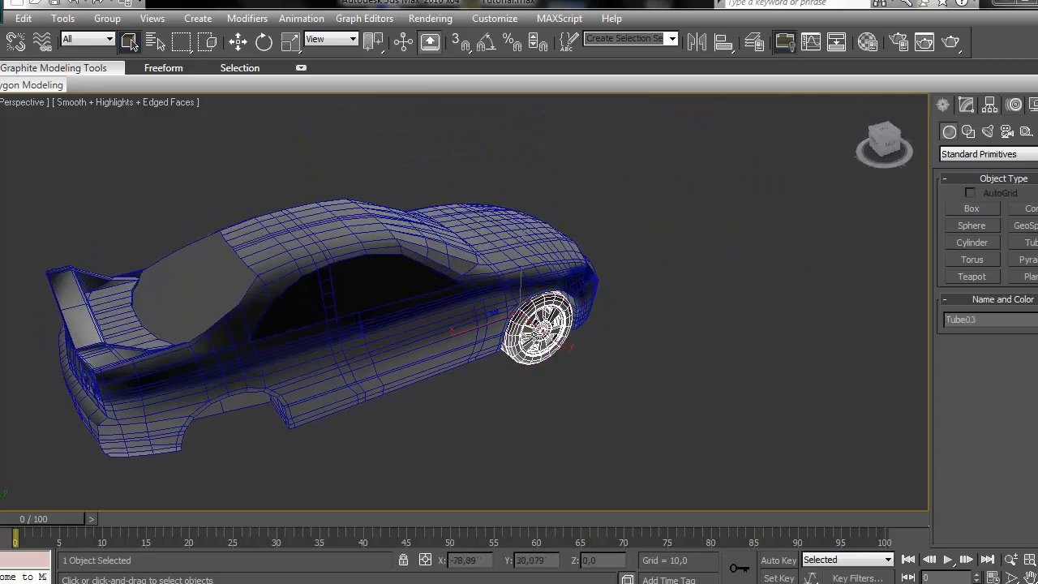
{"action": "left_click", "coordinate": [1027, 319]}
{"action": "type", "text": "Wheel"}
{"action": "left_click", "coordinate": [698, 322]}
{"action": "scroll", "coordinate": [603, 338], "scroll_direction": "up", "scroll_amount": 5}
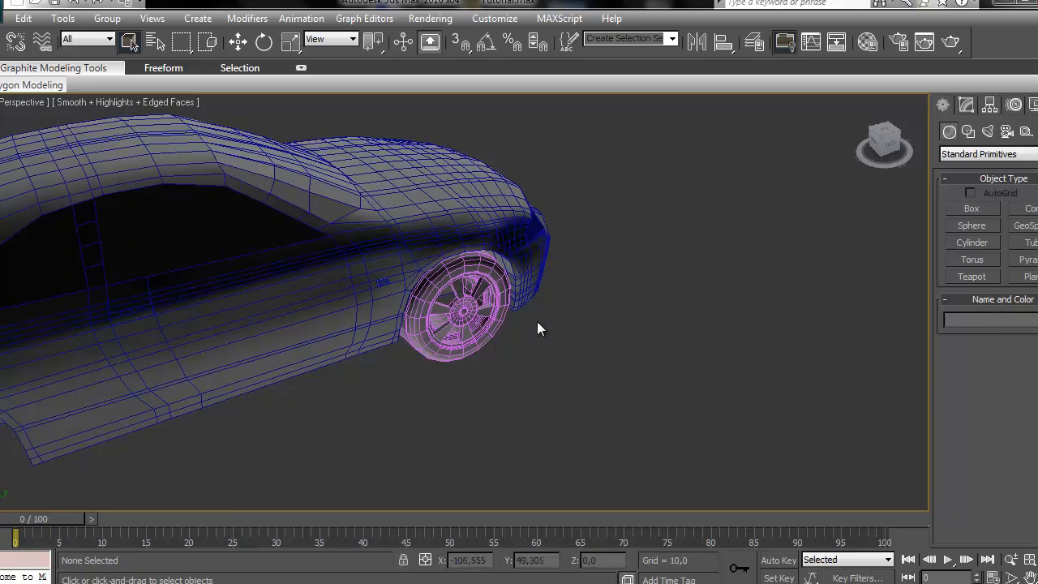
{"action": "scroll", "coordinate": [486, 308], "scroll_direction": "up", "scroll_amount": 5}
{"action": "left_click", "coordinate": [459, 258]}
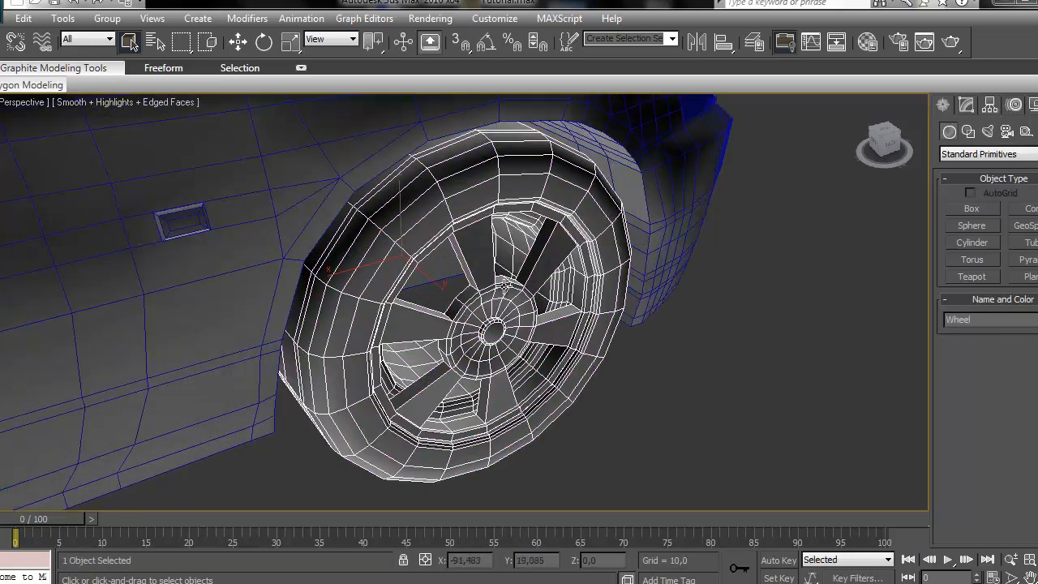
Step: Try a near-black diffuse colour with a value of 23 on the 13 - Default material
{"action": "key", "text": "m"}
{"action": "left_click_drag", "start_coordinate": [612, 51], "coordinate": [834, 132]}
{"action": "left_click_drag", "start_coordinate": [675, 126], "coordinate": [695, 79]}
{"action": "left_click", "coordinate": [654, 140]}
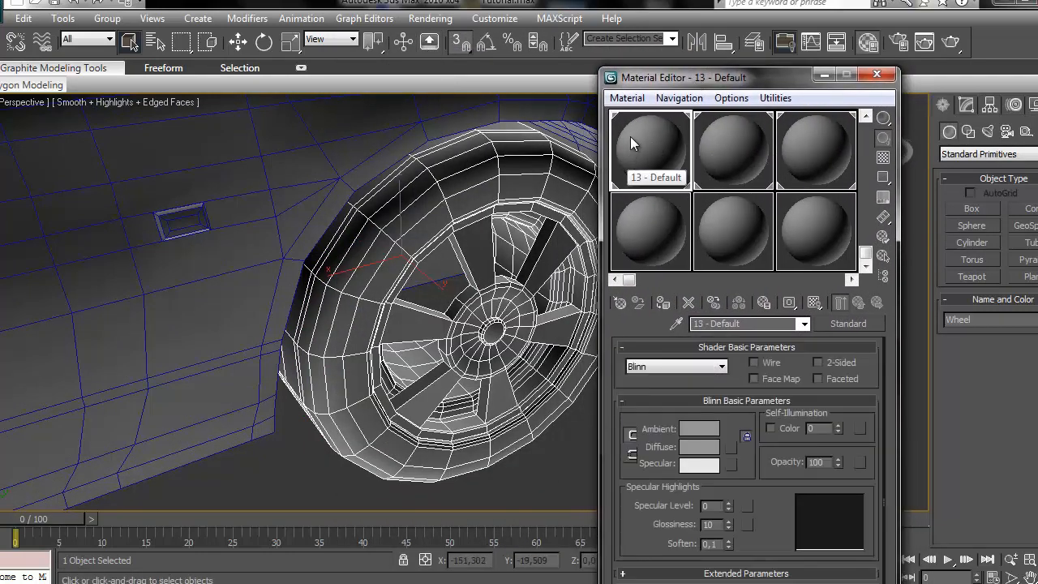
{"action": "left_click", "coordinate": [702, 445]}
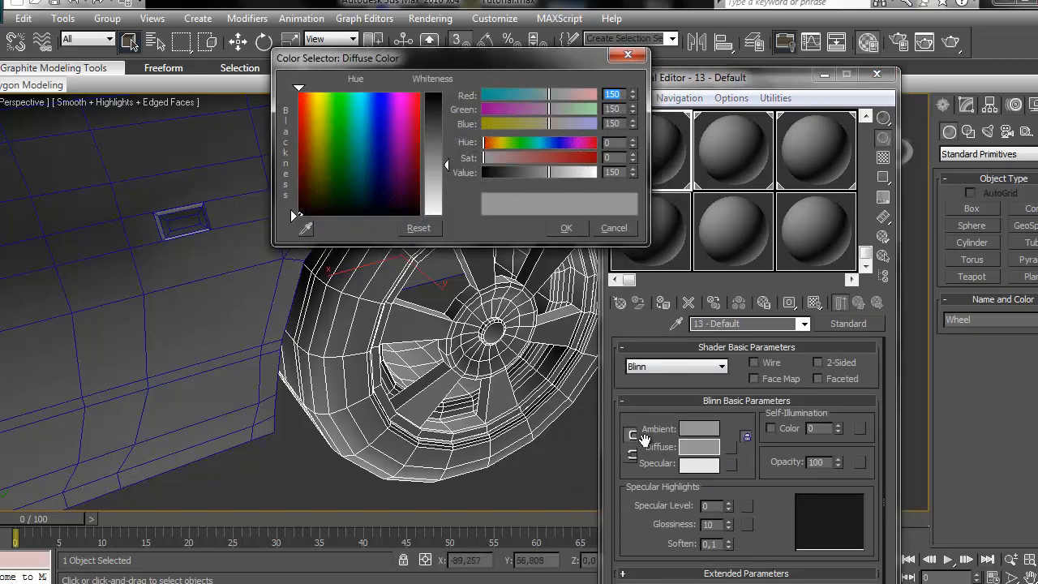
{"action": "left_click_drag", "start_coordinate": [437, 108], "coordinate": [439, 102]}
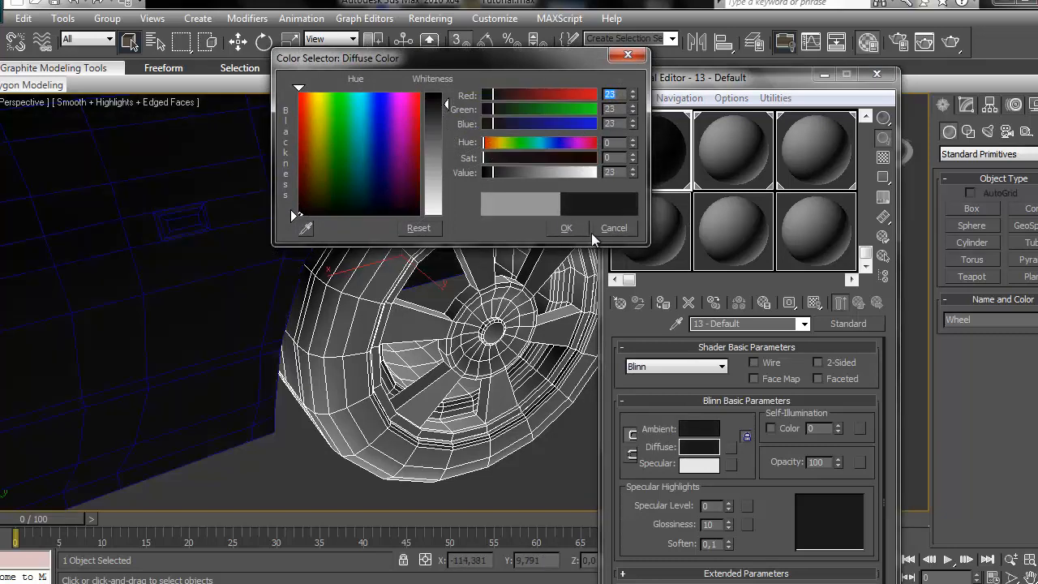
{"action": "left_click", "coordinate": [567, 229]}
Step: Reset the 13 - Default material in both the scene and the editor slot
{"action": "scroll", "coordinate": [429, 339], "scroll_direction": "down", "scroll_amount": 8}
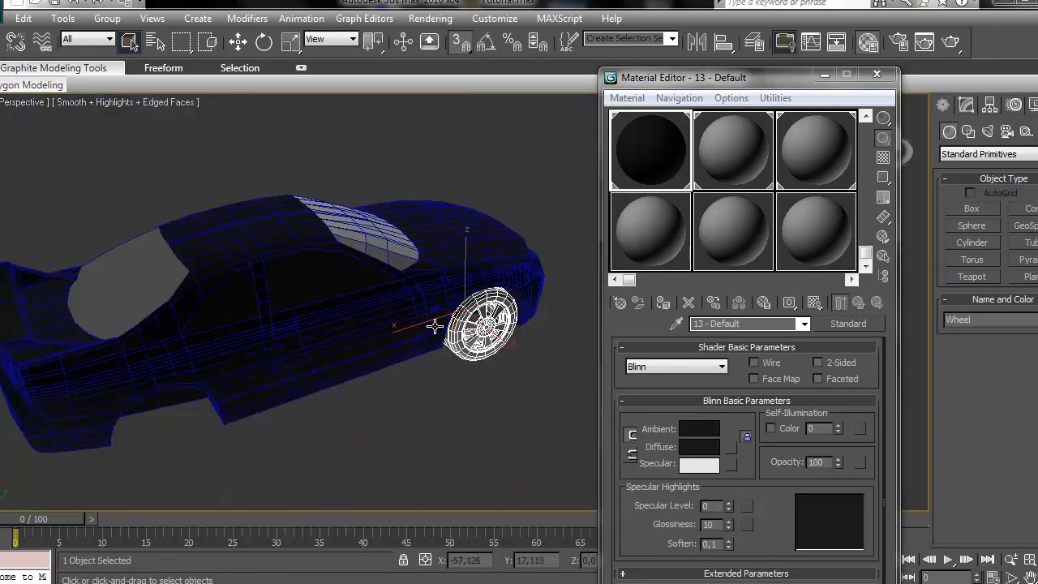
{"action": "scroll", "coordinate": [400, 355], "scroll_direction": "up", "scroll_amount": 4}
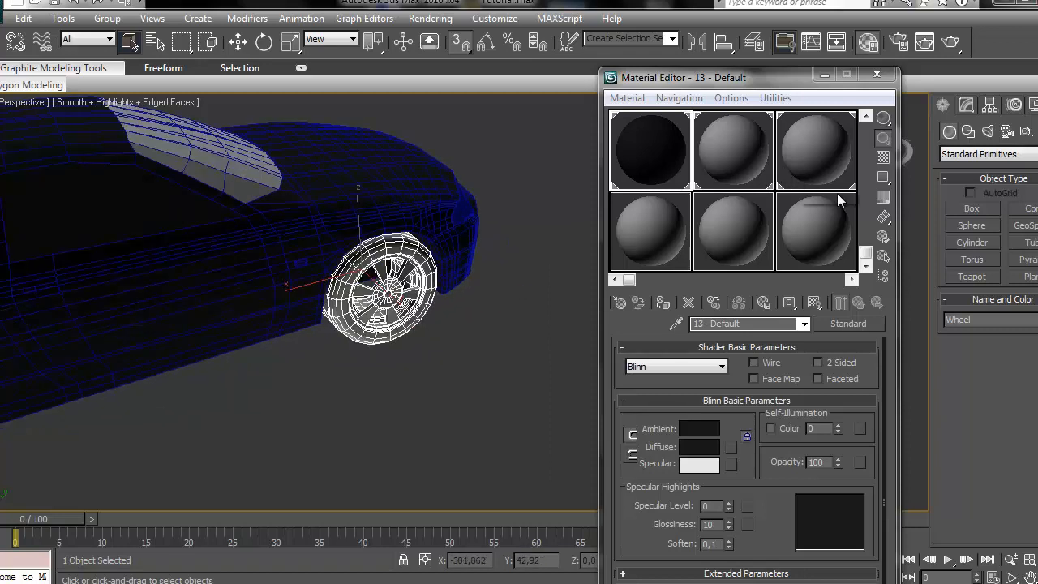
{"action": "scroll", "coordinate": [649, 260], "scroll_direction": "down", "scroll_amount": 3}
{"action": "left_click", "coordinate": [689, 303]}
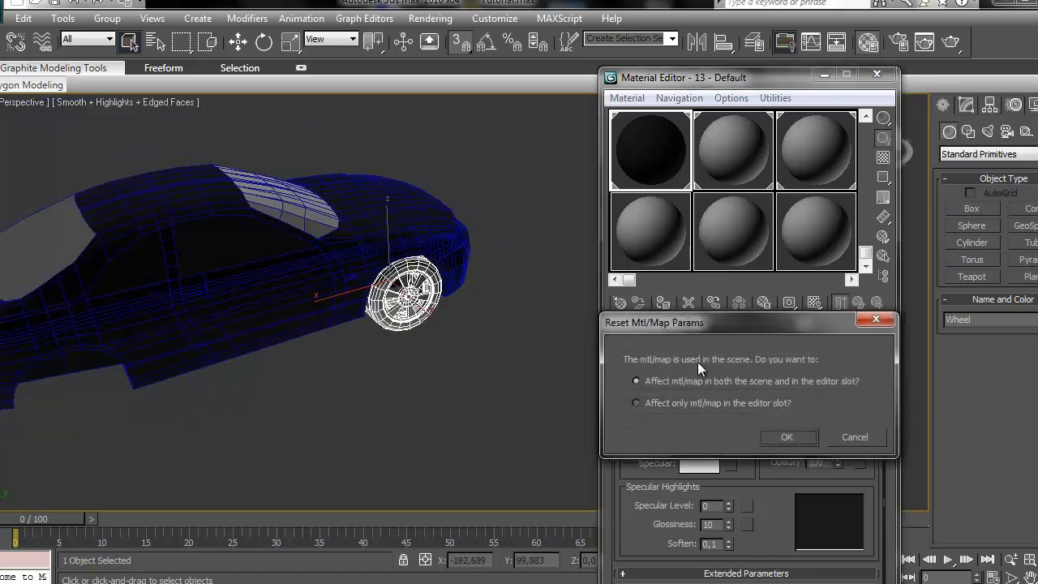
{"action": "left_click", "coordinate": [787, 438]}
Step: Set the diffuse colour of the unused 01 - Default material to near-black with a value of 22
{"action": "scroll", "coordinate": [818, 128], "scroll_direction": "up", "scroll_amount": 2}
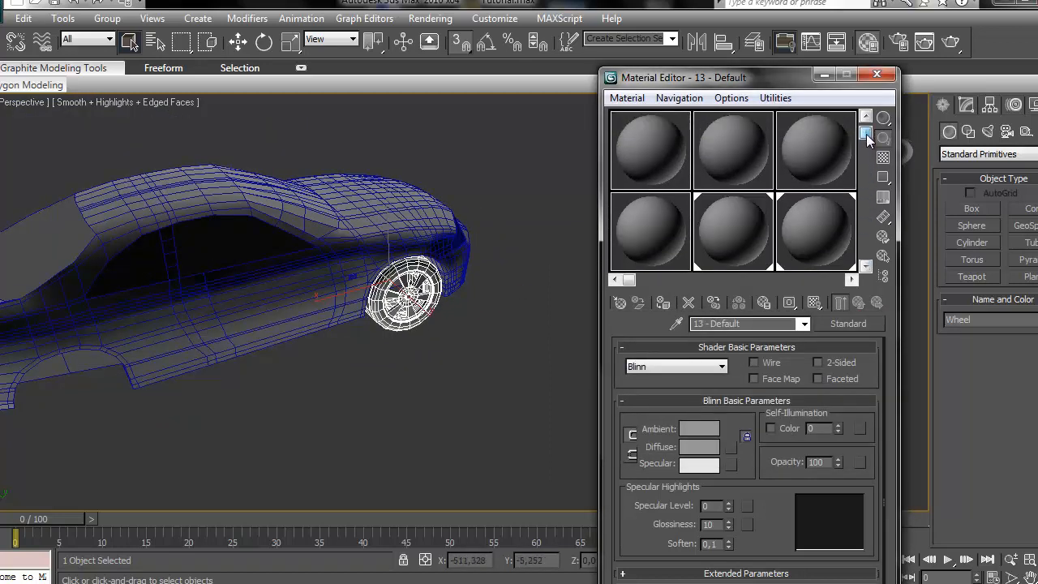
{"action": "left_click", "coordinate": [673, 97]}
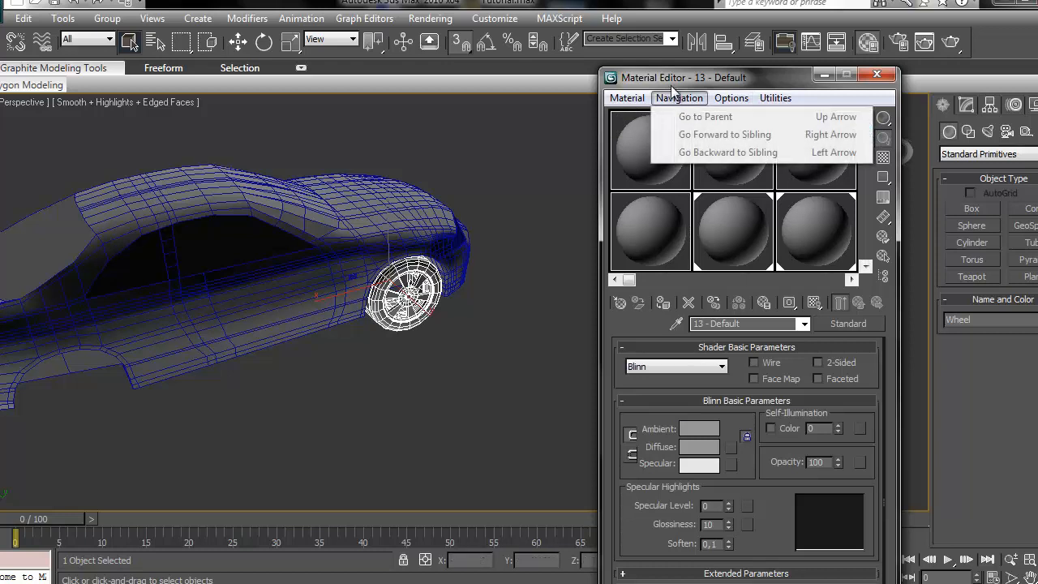
{"action": "left_click", "coordinate": [671, 82]}
{"action": "left_click", "coordinate": [654, 138]}
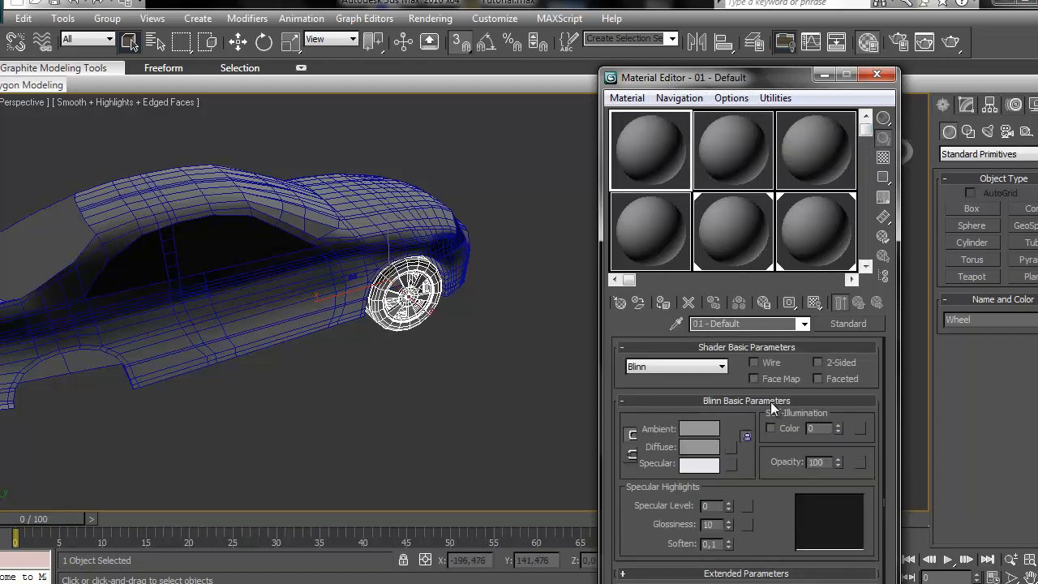
{"action": "left_click", "coordinate": [698, 449]}
{"action": "left_click_drag", "start_coordinate": [427, 102], "coordinate": [439, 101]}
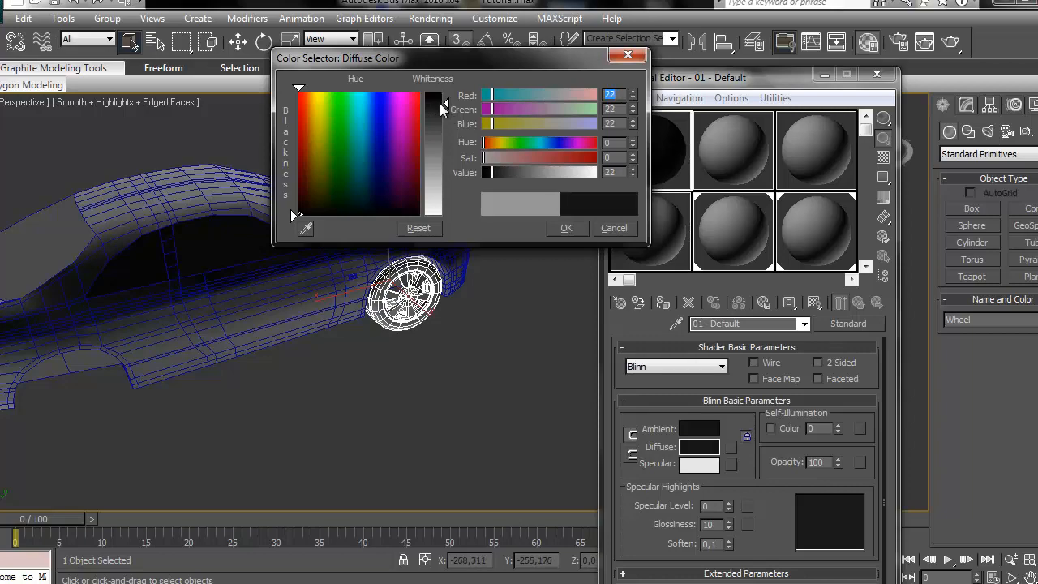
{"action": "left_click", "coordinate": [562, 228]}
Step: Set the diffuse colour of the 02 - Default material to a medium grey of about 119 and close the Material Editor
{"action": "middle_click_drag", "start_coordinate": [487, 272], "coordinate": [405, 305], "text": "alt"}
{"action": "scroll", "coordinate": [405, 305], "scroll_direction": "up", "scroll_amount": 5}
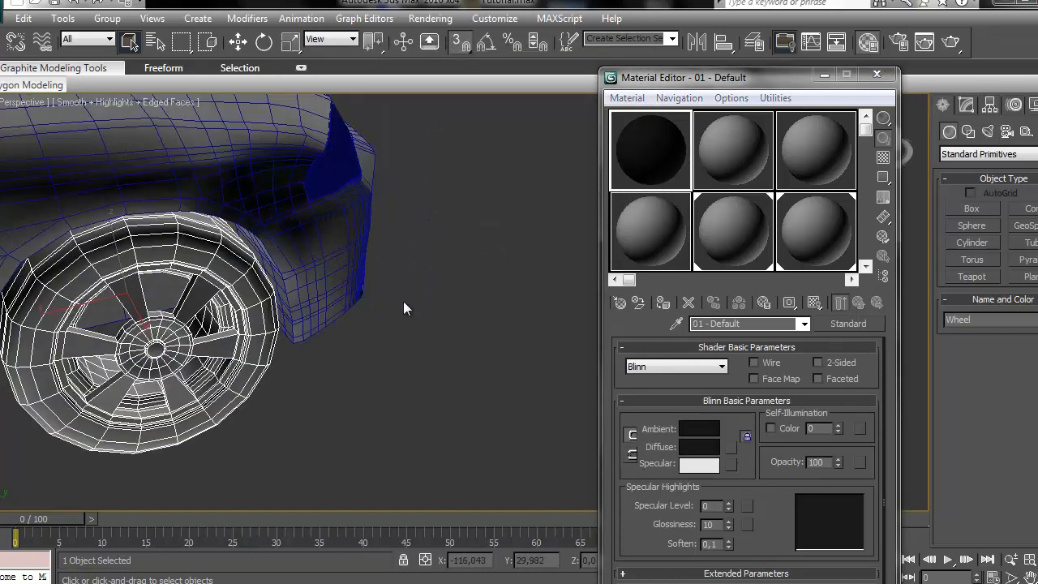
{"action": "middle_click_drag", "start_coordinate": [246, 311], "coordinate": [631, 245]}
{"action": "middle_click_drag", "start_coordinate": [464, 225], "coordinate": [402, 236]}
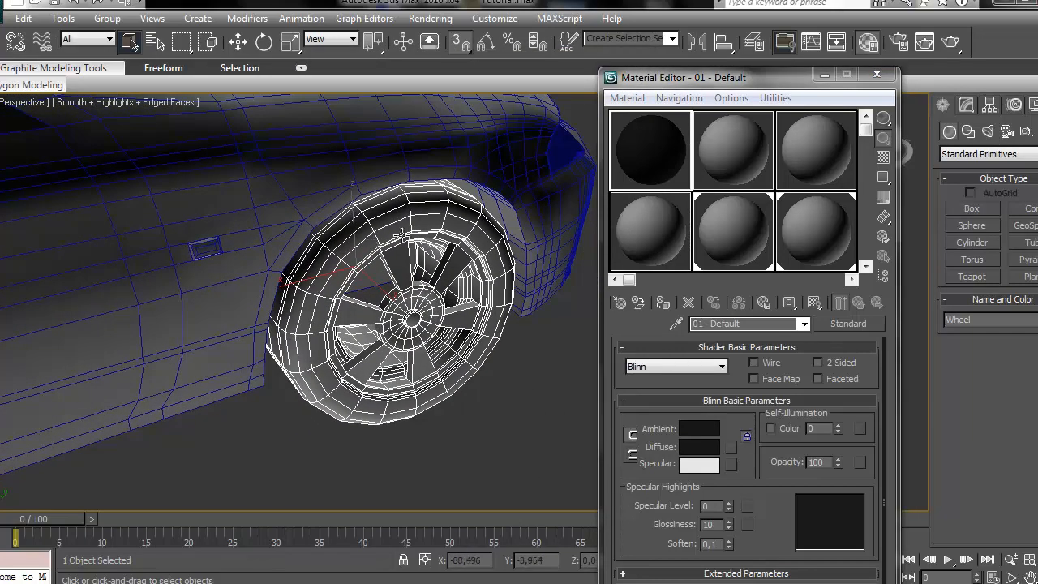
{"action": "left_click", "coordinate": [736, 143]}
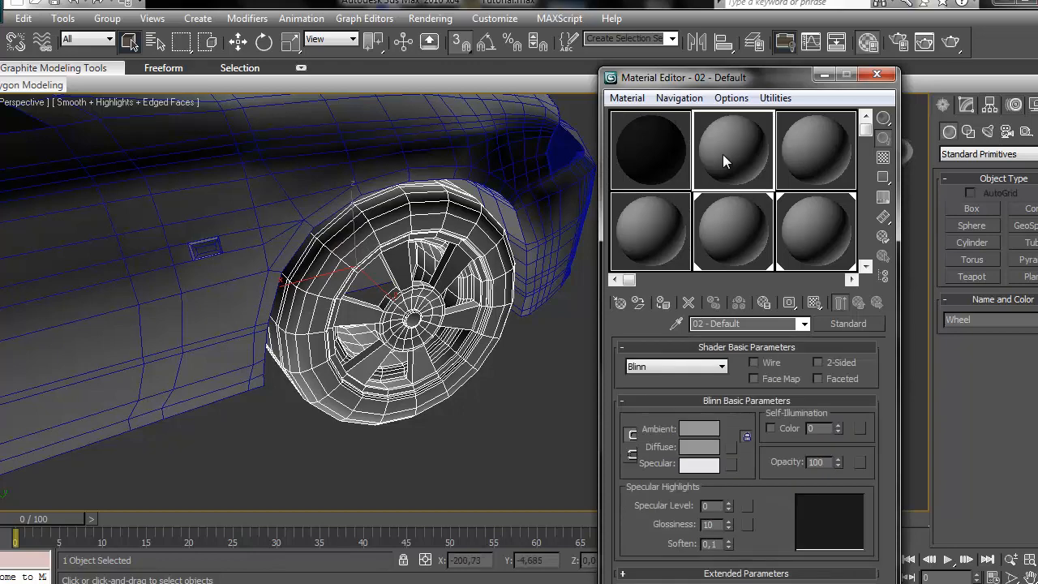
{"action": "left_click", "coordinate": [695, 446]}
{"action": "mouse_move", "coordinate": [427, 135]}
{"action": "left_mouse_down"}
{"action": "mouse_move", "coordinate": [438, 159]}
{"action": "mouse_move", "coordinate": [440, 147]}
{"action": "left_mouse_up"}
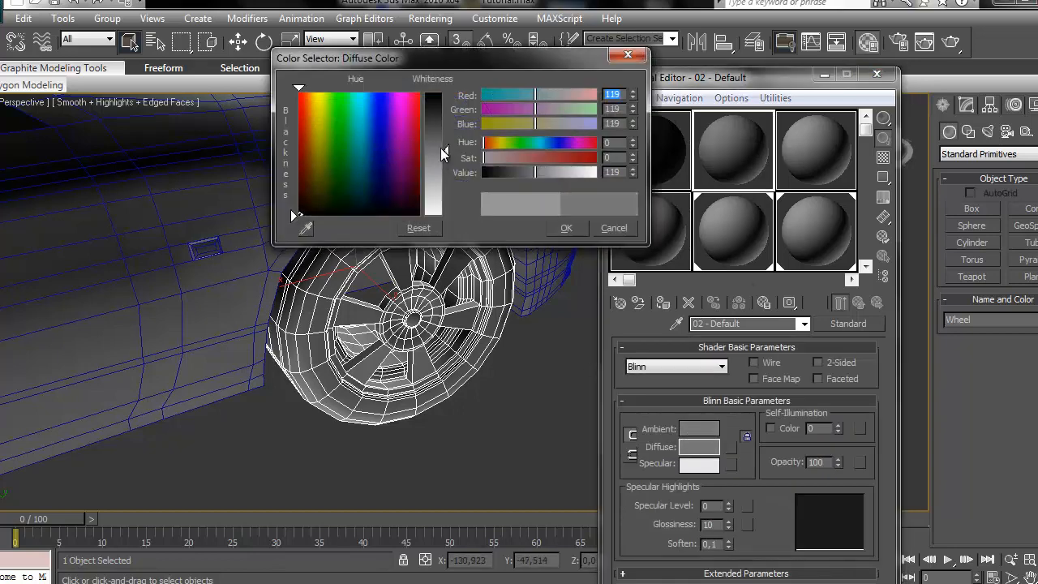
{"action": "left_click", "coordinate": [565, 227]}
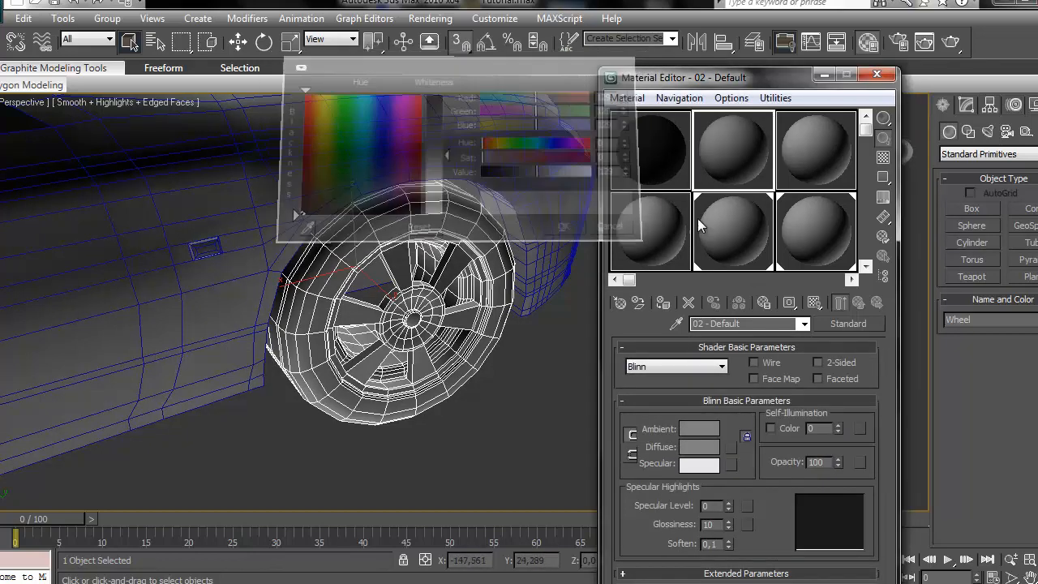
{"action": "left_click", "coordinate": [877, 74]}
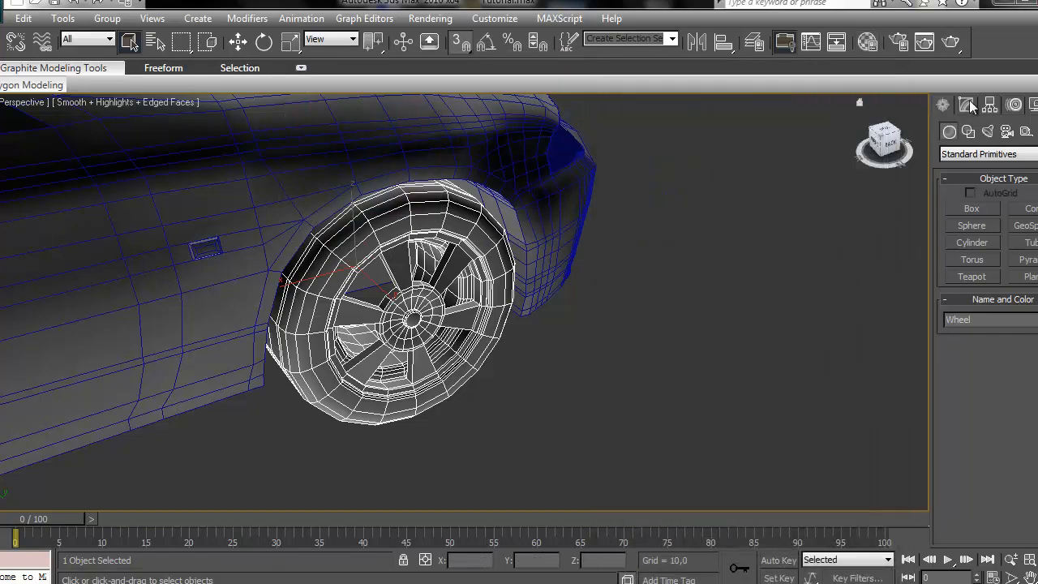
Step: Select the wheel's rim at element level, assign the grey 02 - Default material to it and clear the selection
{"action": "left_click", "coordinate": [970, 105]}
{"action": "left_click", "coordinate": [1033, 350]}
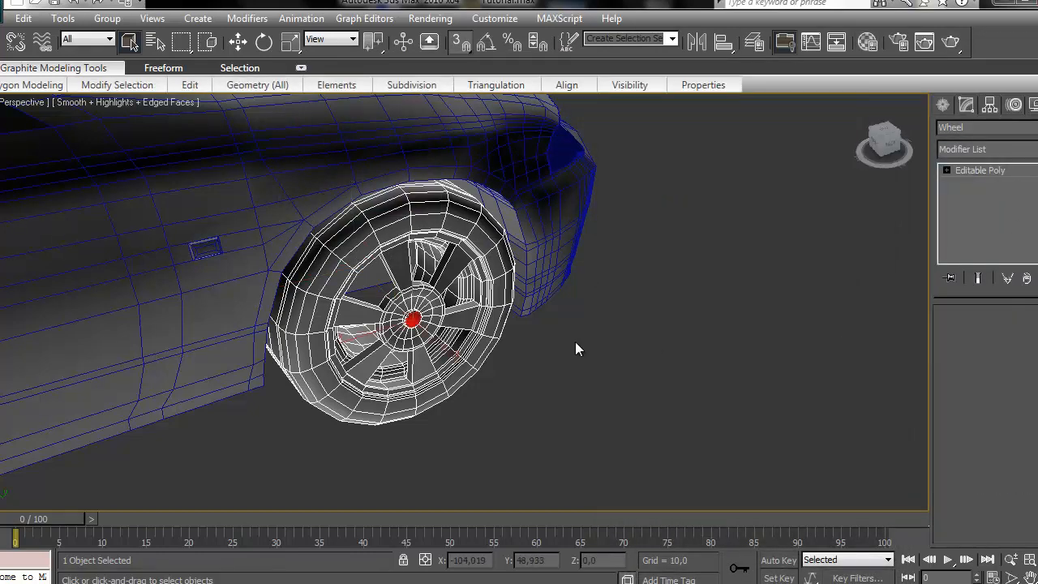
{"action": "left_click", "coordinate": [437, 319]}
{"action": "scroll", "coordinate": [559, 301], "scroll_direction": "up", "scroll_amount": 6}
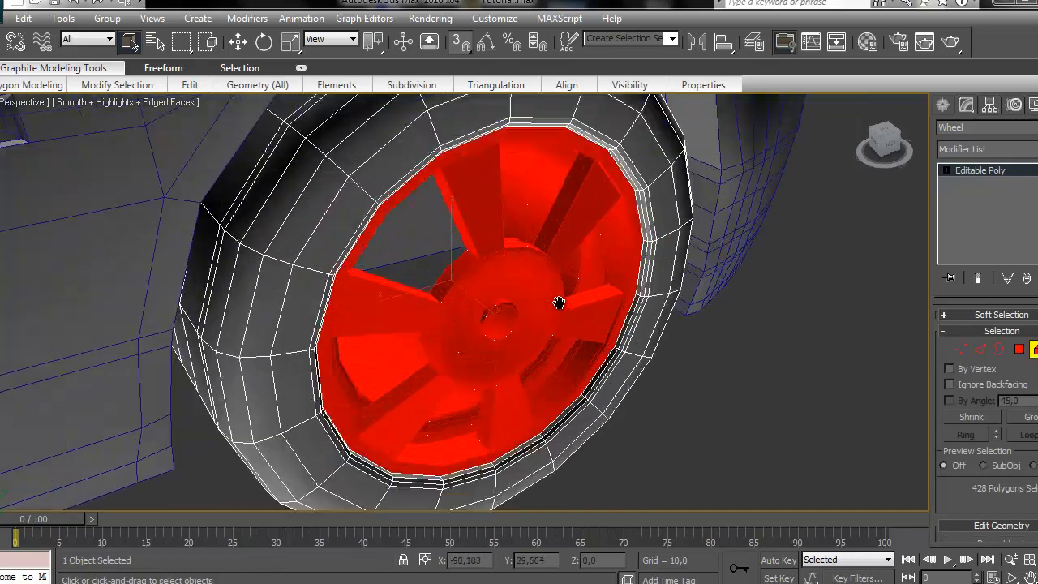
{"action": "left_click", "coordinate": [867, 41]}
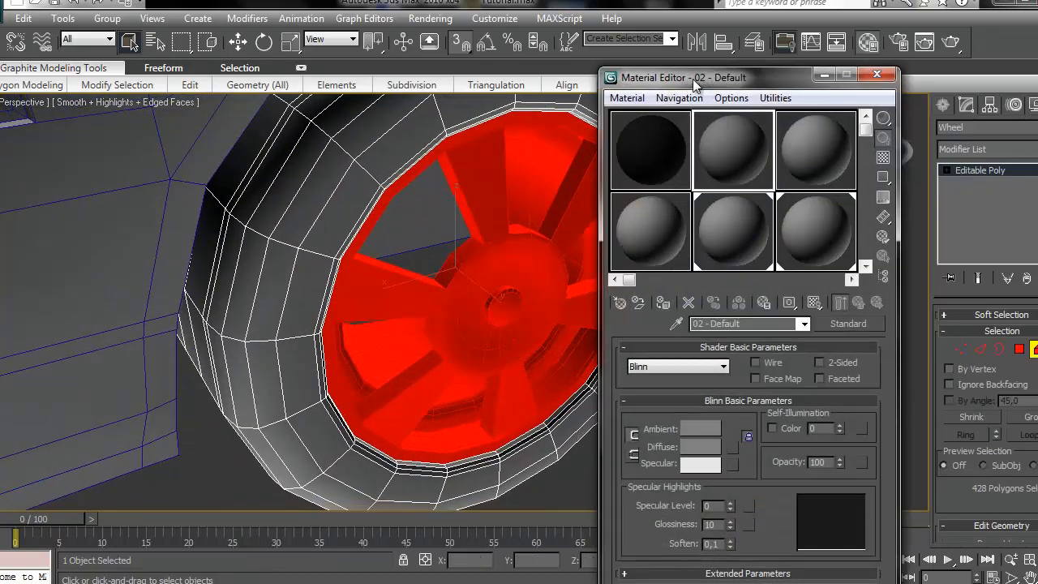
{"action": "left_click_drag", "start_coordinate": [816, 159], "coordinate": [501, 252]}
{"action": "left_click", "coordinate": [642, 444]}
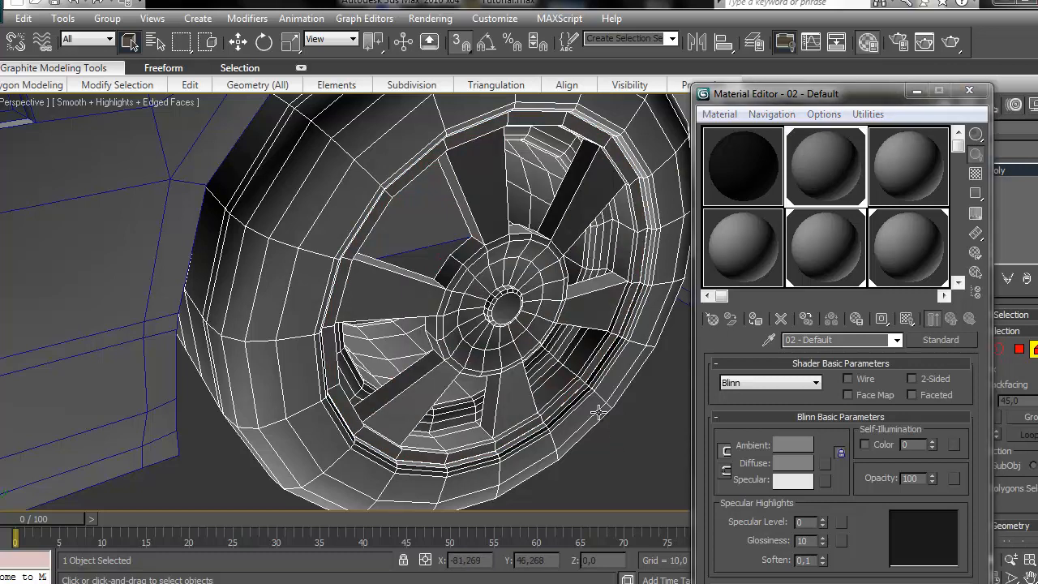
Step: Select the tyre element of the wheel, assign the near-black 01 - Default material to it and clear the selection
{"action": "left_click", "coordinate": [547, 421]}
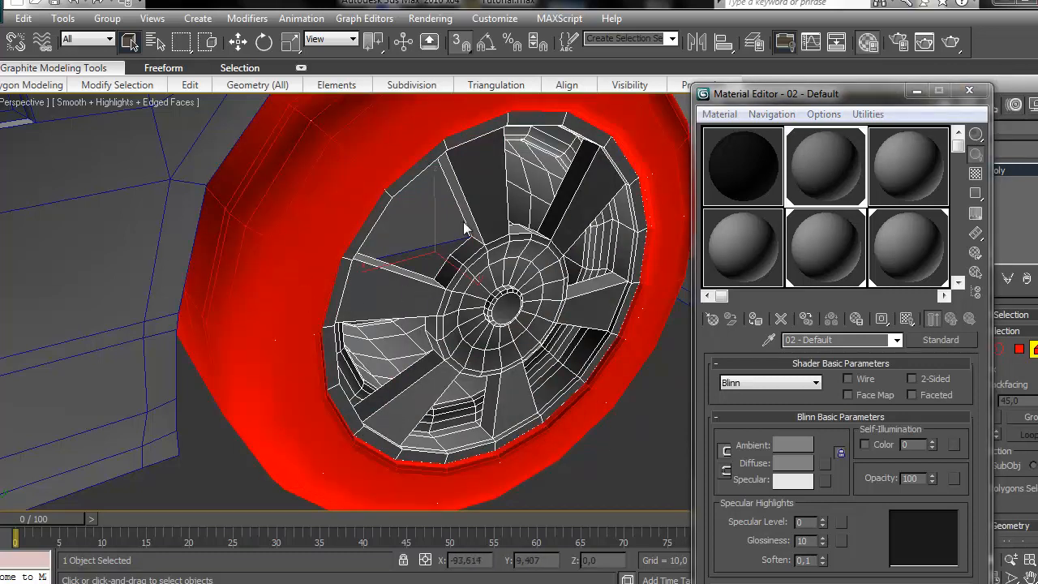
{"action": "left_click", "coordinate": [756, 169]}
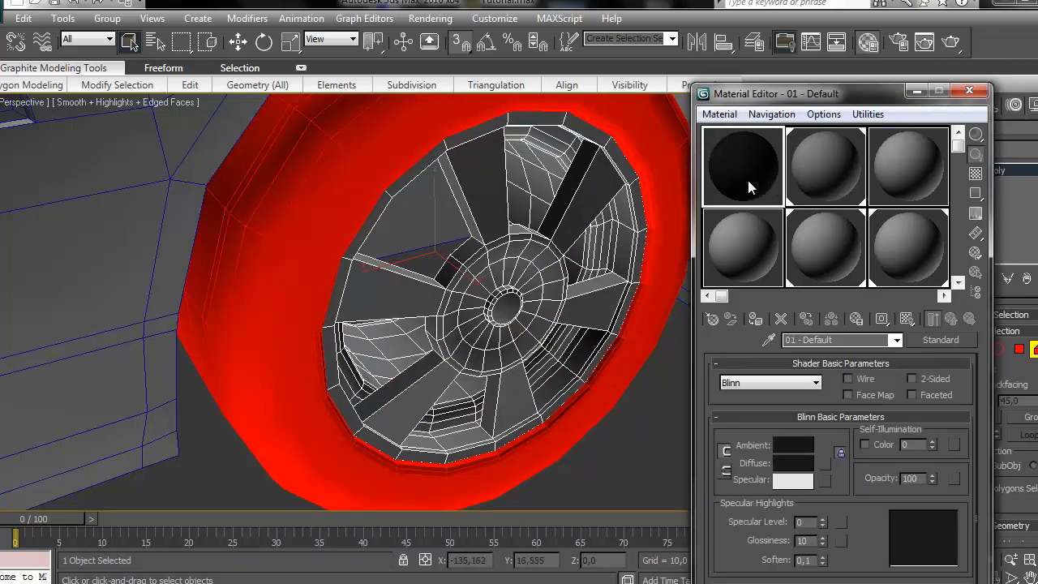
{"action": "left_click_drag", "start_coordinate": [748, 177], "coordinate": [616, 421]}
{"action": "left_click", "coordinate": [618, 423]}
Step: Turn off the edged faces display and inspect the tyre and rim materials from several angles around the car
{"action": "left_click_drag", "start_coordinate": [810, 96], "coordinate": [765, 400]}
{"action": "middle_click_drag", "start_coordinate": [552, 321], "coordinate": [568, 288], "text": "alt"}
{"action": "key", "text": "F4"}
{"action": "scroll", "coordinate": [621, 292], "scroll_direction": "down", "scroll_amount": 3}
{"action": "scroll", "coordinate": [568, 289], "scroll_direction": "down", "scroll_amount": 3}
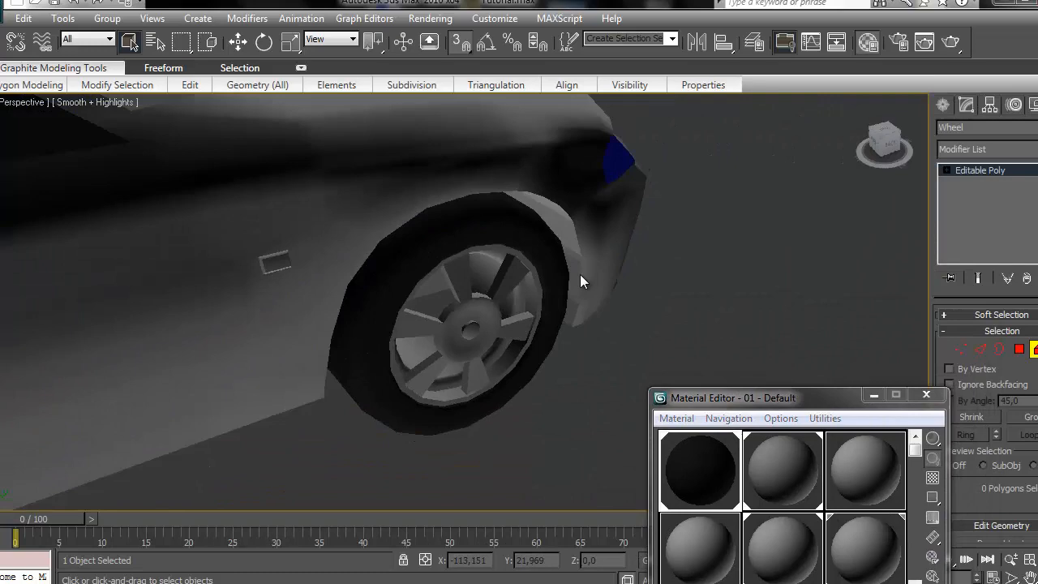
{"action": "left_click", "coordinate": [885, 145]}
{"action": "left_click_drag", "start_coordinate": [0, 118], "coordinate": [795, 115]}
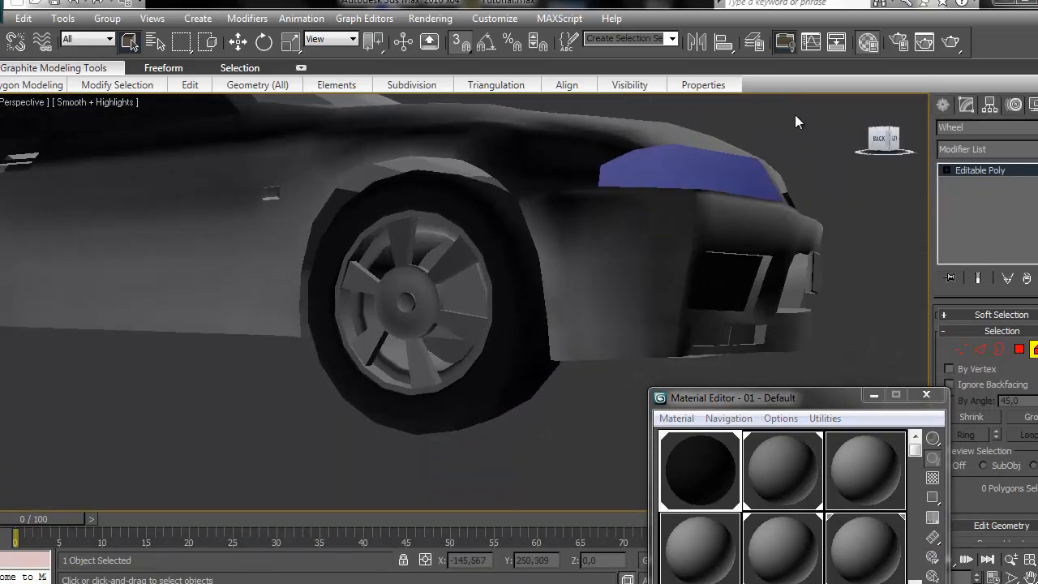
{"action": "middle_click_drag", "start_coordinate": [545, 268], "coordinate": [690, 243], "text": "alt"}
{"action": "scroll", "coordinate": [696, 243], "scroll_direction": "down", "scroll_amount": 4}
{"action": "scroll", "coordinate": [695, 242], "scroll_direction": "down", "scroll_amount": 3}
{"action": "middle_click_drag", "start_coordinate": [563, 233], "coordinate": [679, 202]}
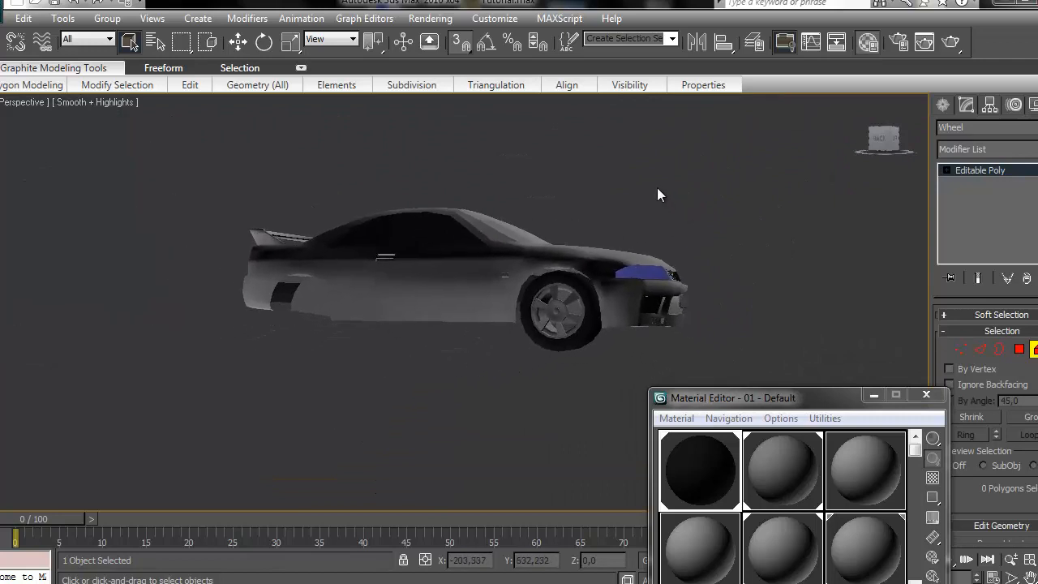
{"action": "middle_click_drag", "start_coordinate": [562, 257], "coordinate": [497, 283]}
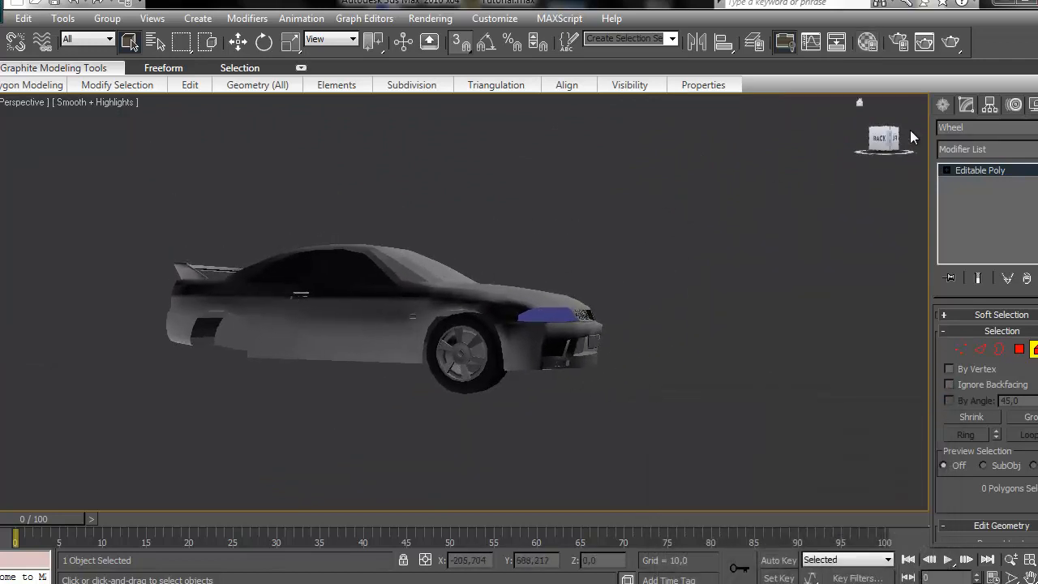
Step: Set the 03 - Default material's diffuse colour to black and its opacity to 60, and leave the wheel's element editing
{"action": "left_click_drag", "start_coordinate": [889, 137], "coordinate": [677, 265]}
{"action": "key", "text": "m"}
{"action": "left_click_drag", "start_coordinate": [783, 393], "coordinate": [365, 103]}
{"action": "left_click", "coordinate": [441, 201]}
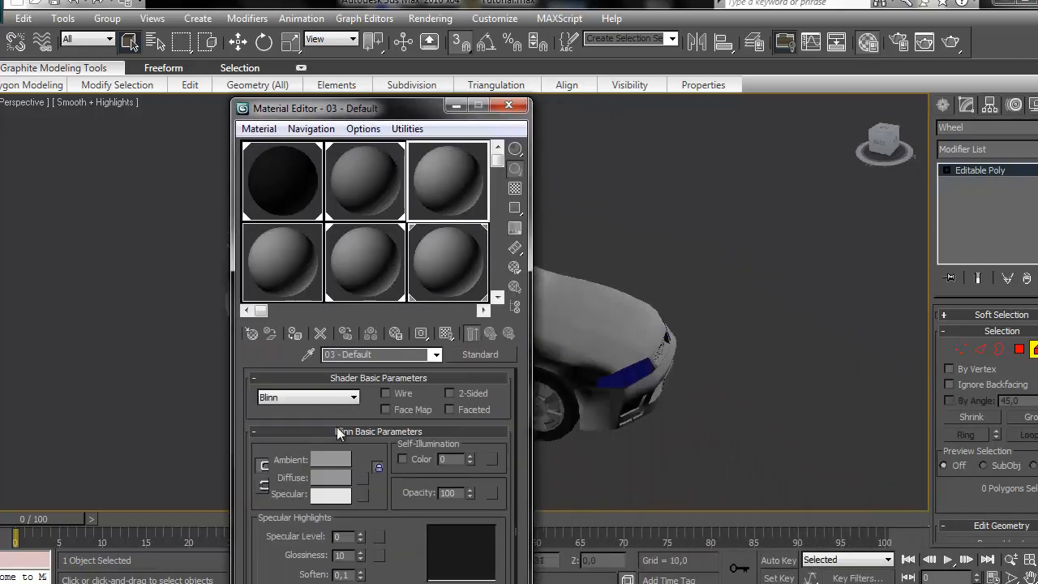
{"action": "left_click", "coordinate": [329, 479]}
{"action": "left_click_drag", "start_coordinate": [433, 114], "coordinate": [437, 92]}
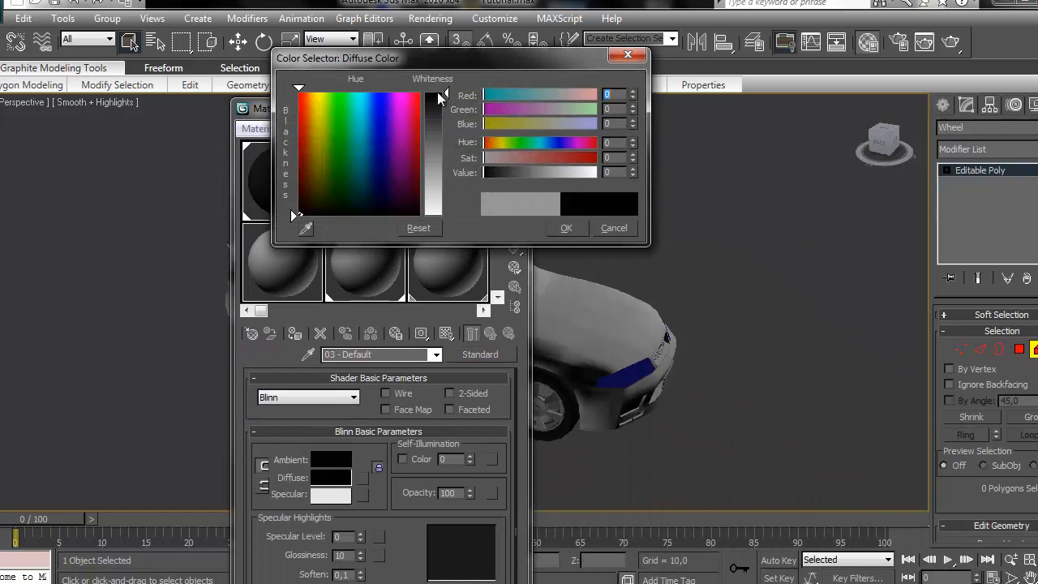
{"action": "left_click", "coordinate": [567, 228]}
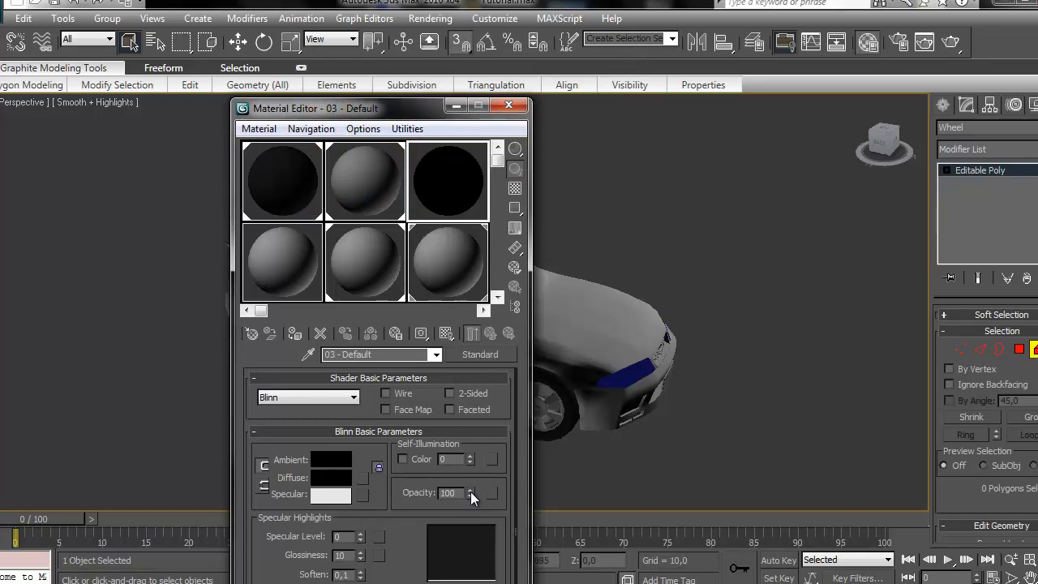
{"action": "left_click_drag", "start_coordinate": [471, 492], "coordinate": [481, 525]}
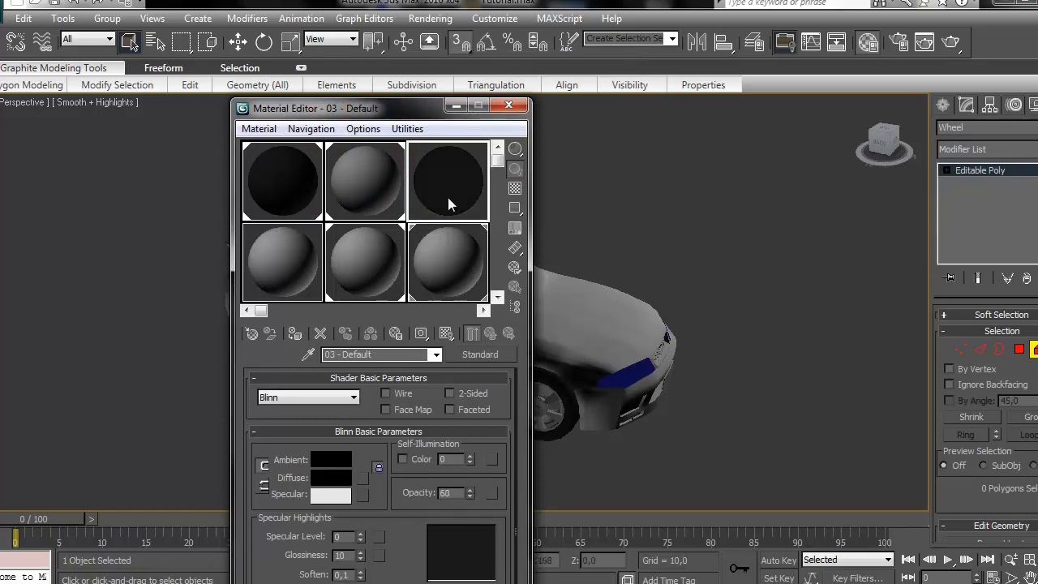
{"action": "left_click_drag", "start_coordinate": [398, 108], "coordinate": [856, 313]}
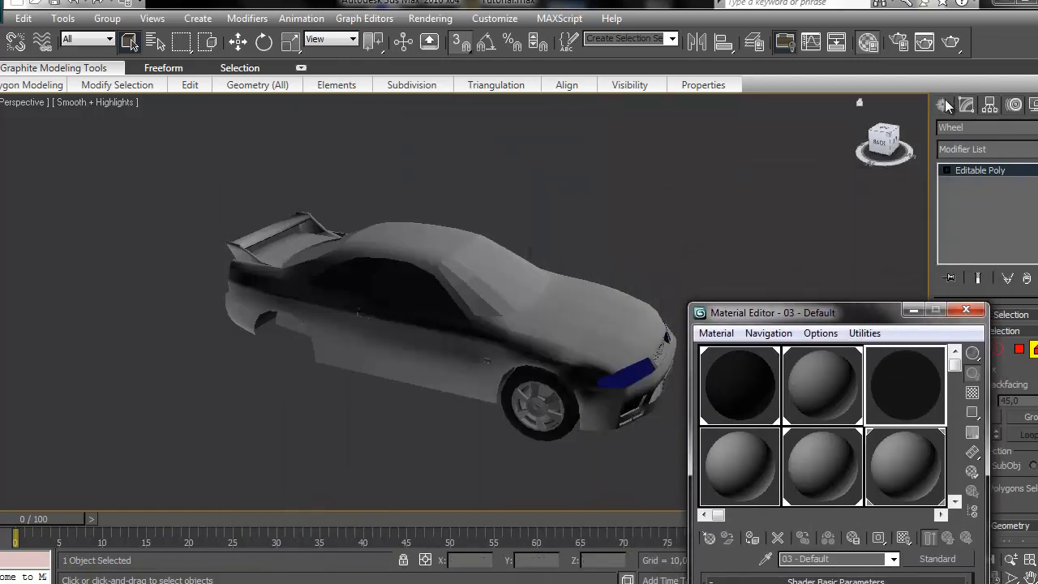
{"action": "left_click", "coordinate": [943, 106]}
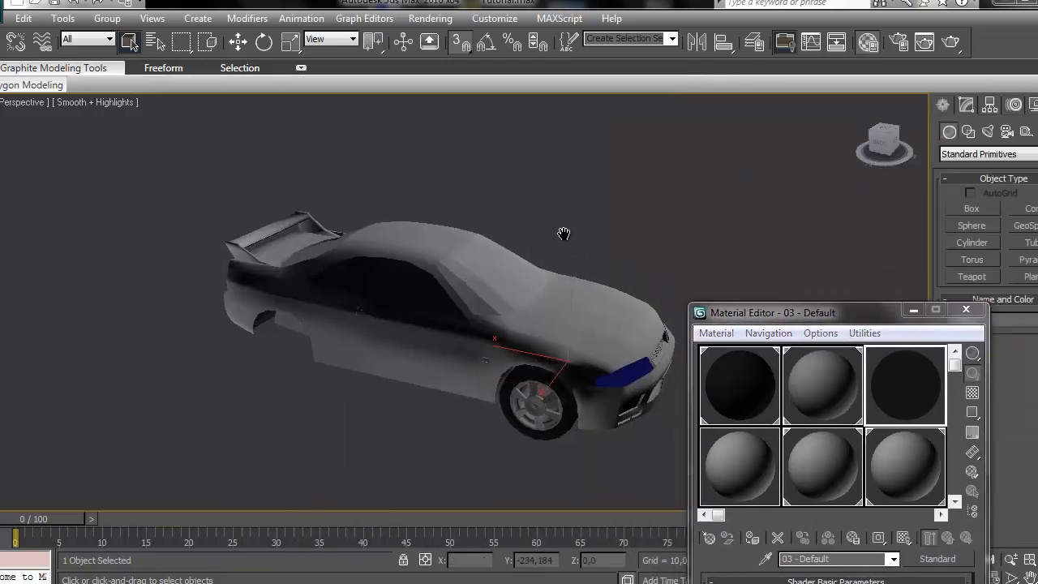
Step: Turn on the edged faces display and unhide all objects in the car scene
{"action": "middle_click_drag", "start_coordinate": [558, 235], "coordinate": [548, 201]}
{"action": "left_click_drag", "start_coordinate": [811, 314], "coordinate": [711, 360]}
{"action": "middle_click_drag", "start_coordinate": [597, 212], "coordinate": [697, 218]}
{"action": "key", "text": "F4"}
{"action": "left_click_drag", "start_coordinate": [879, 145], "coordinate": [803, 190]}
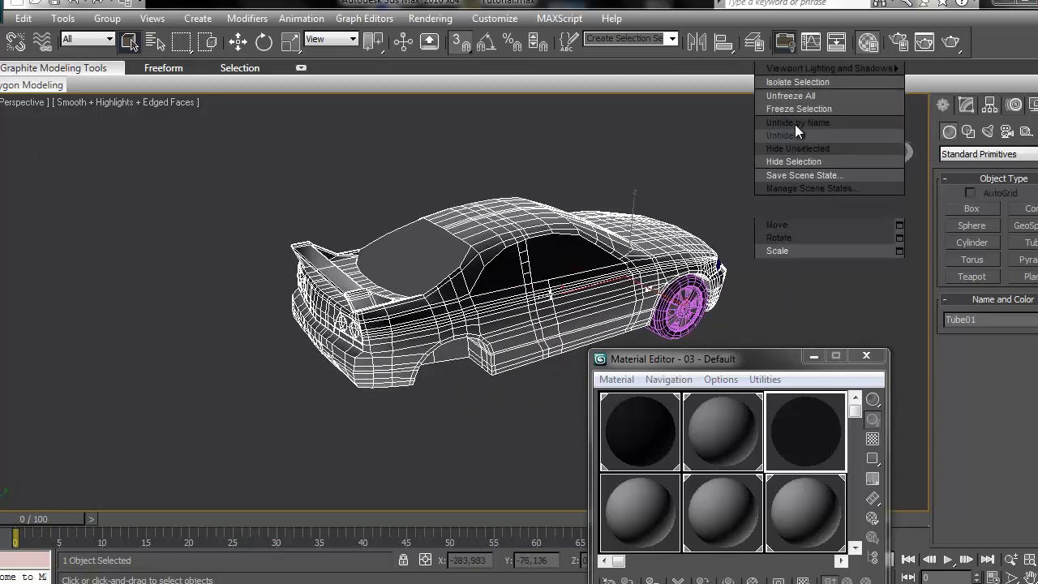
{"action": "left_click", "coordinate": [781, 139]}
{"action": "left_click_drag", "start_coordinate": [883, 139], "coordinate": [811, 144]}
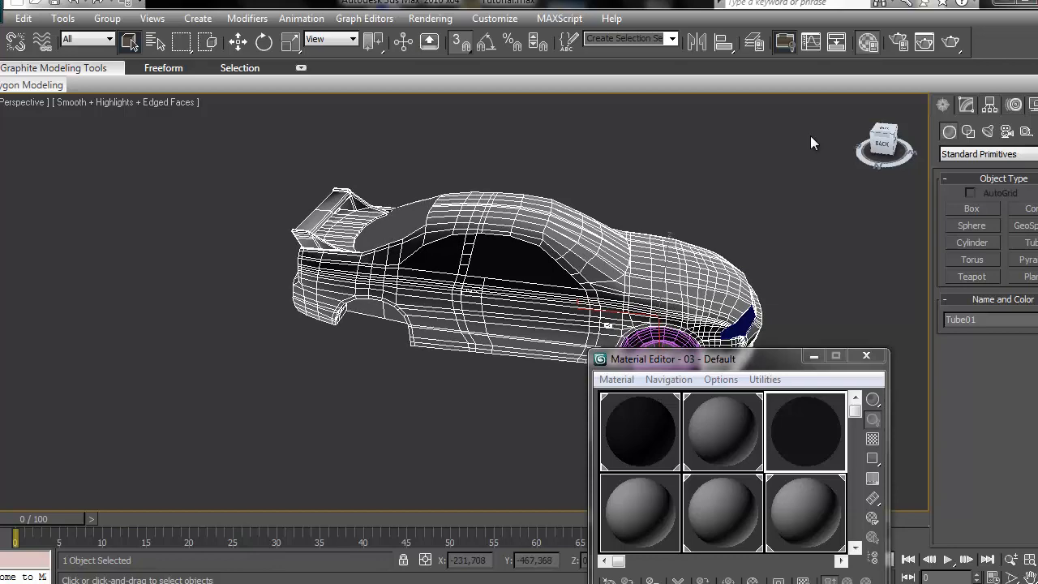
Step: Switch the car body to polygon-level editing with nothing selected and close the Material Editor
{"action": "left_click", "coordinate": [966, 106]}
{"action": "left_click", "coordinate": [1019, 349]}
{"action": "left_click", "coordinate": [389, 221]}
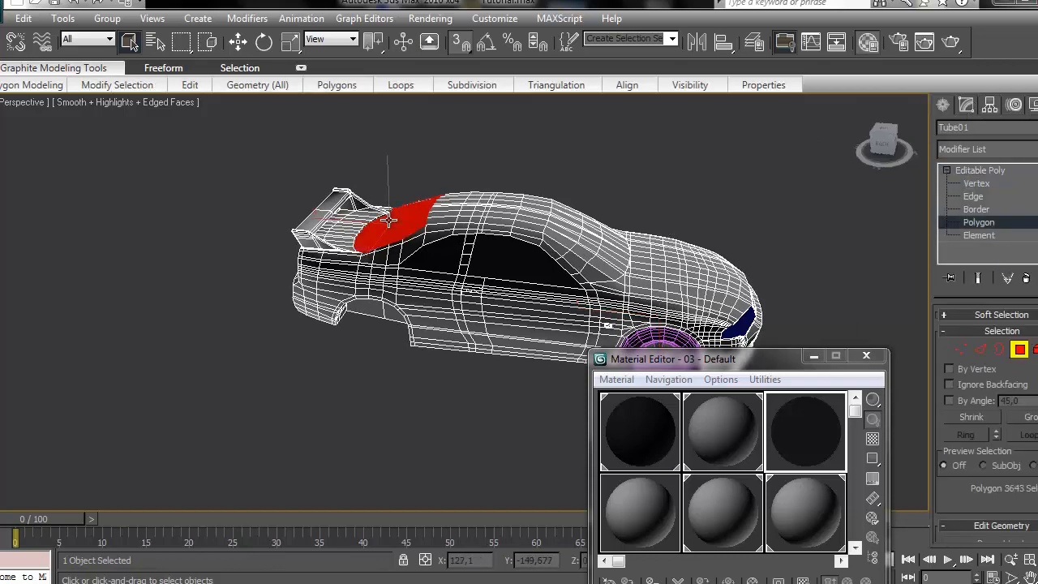
{"action": "left_click", "coordinate": [684, 166]}
{"action": "middle_click_drag", "start_coordinate": [730, 214], "coordinate": [606, 197]}
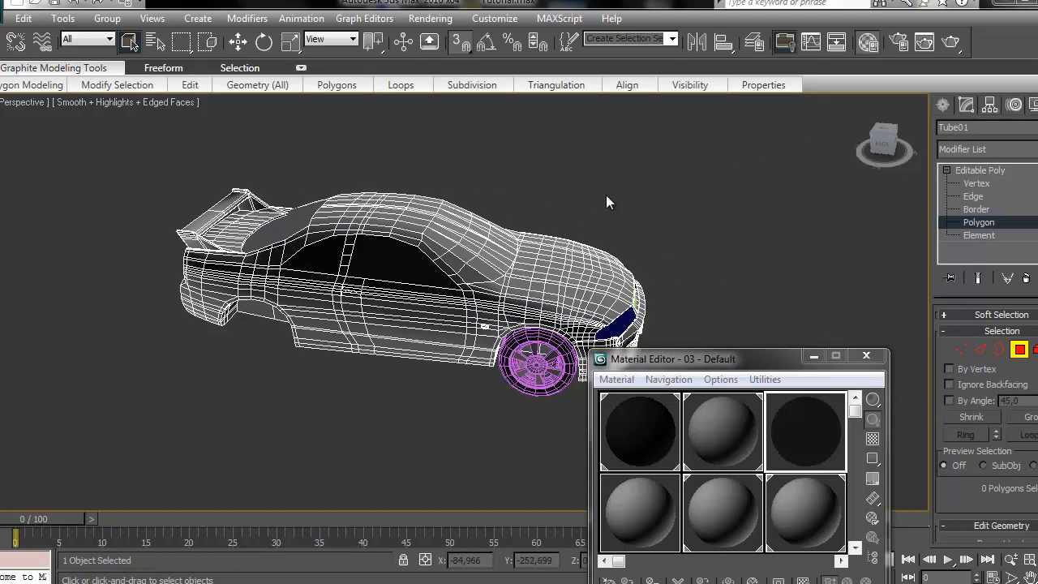
{"action": "left_click", "coordinate": [867, 355]}
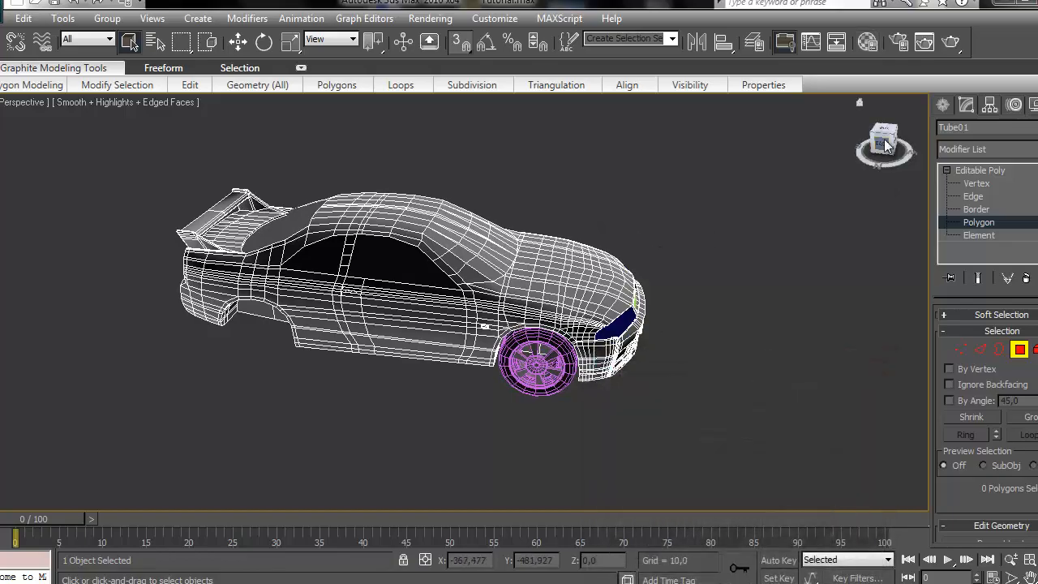
Step: Select the windshield polygons on the car's right half, from the right pillar towards the centre
{"action": "left_click_drag", "start_coordinate": [883, 141], "coordinate": [812, 128]}
{"action": "middle_click_drag", "start_coordinate": [649, 265], "coordinate": [687, 274]}
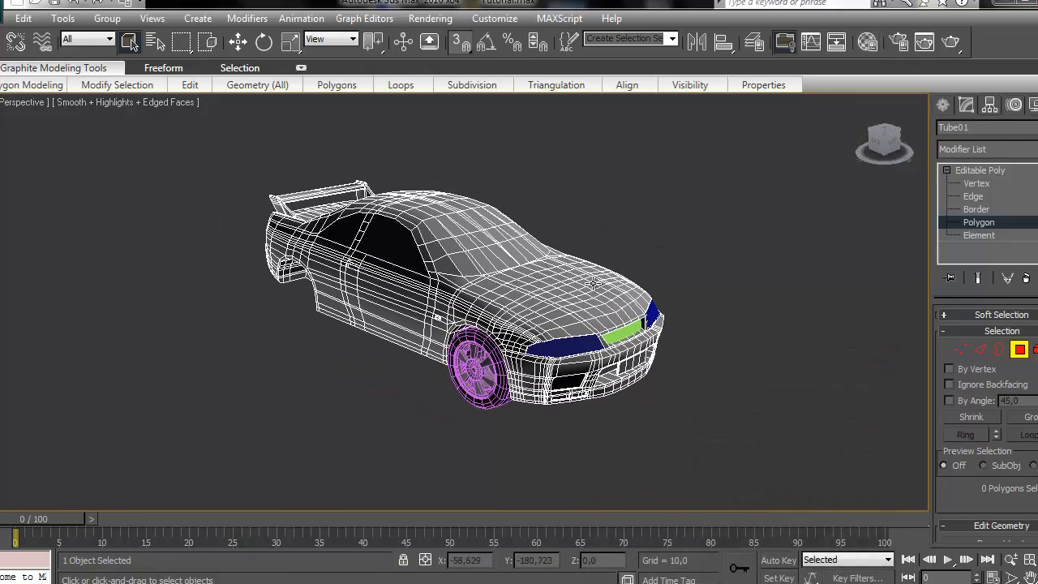
{"action": "scroll", "coordinate": [520, 245], "scroll_direction": "up", "scroll_amount": 2}
{"action": "scroll", "coordinate": [375, 387], "scroll_direction": "up", "scroll_amount": 5}
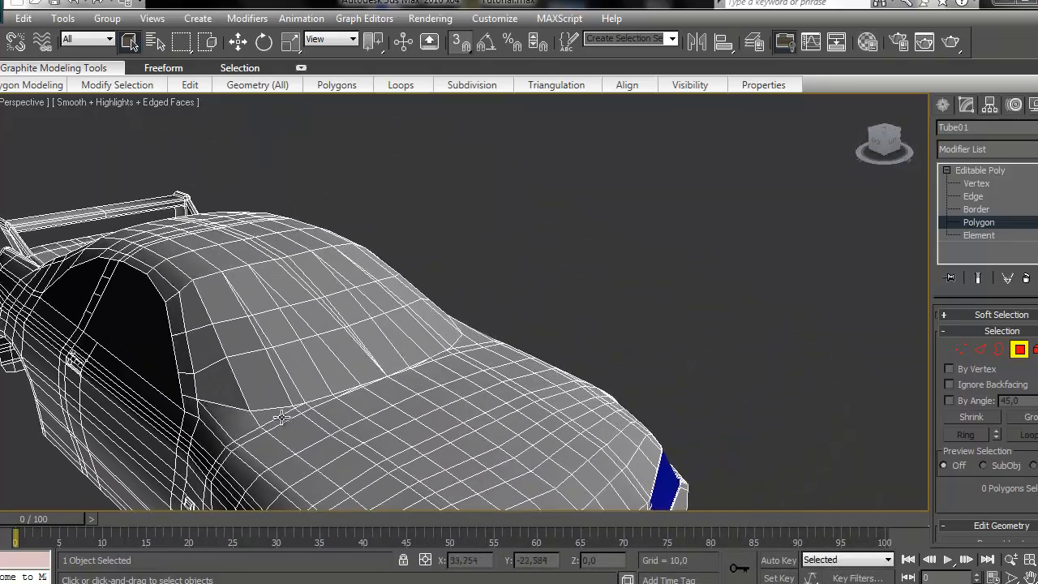
{"action": "left_click", "coordinate": [225, 376]}
{"action": "left_click", "coordinate": [206, 349], "text": "ctrl"}
{"action": "left_click", "coordinate": [200, 318], "text": "ctrl"}
{"action": "left_click", "coordinate": [209, 304], "text": "ctrl"}
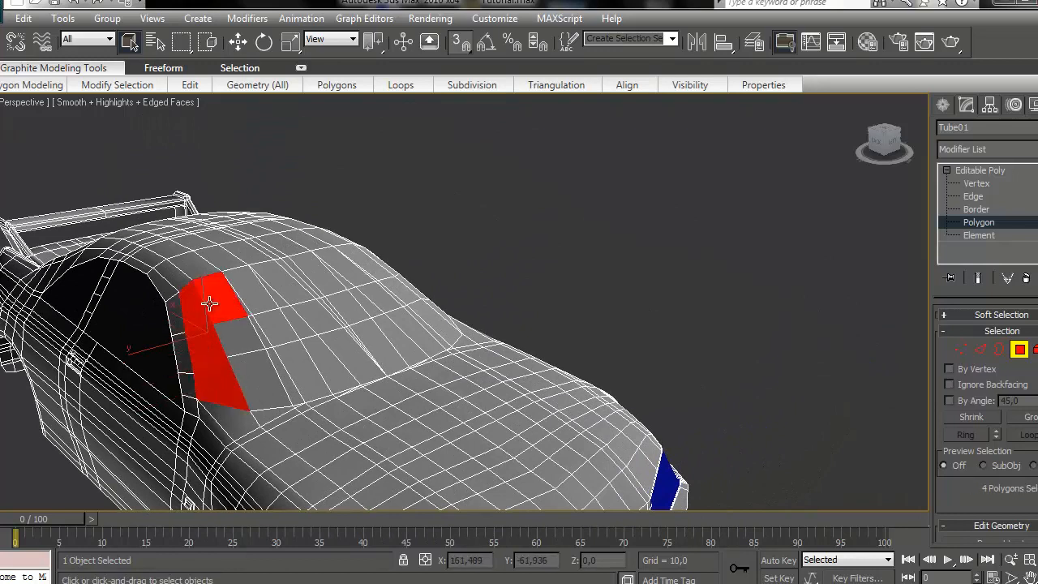
{"action": "left_click", "coordinate": [243, 301], "text": "ctrl"}
{"action": "left_click", "coordinate": [242, 331], "text": "ctrl"}
{"action": "left_click", "coordinate": [245, 312], "text": "ctrl"}
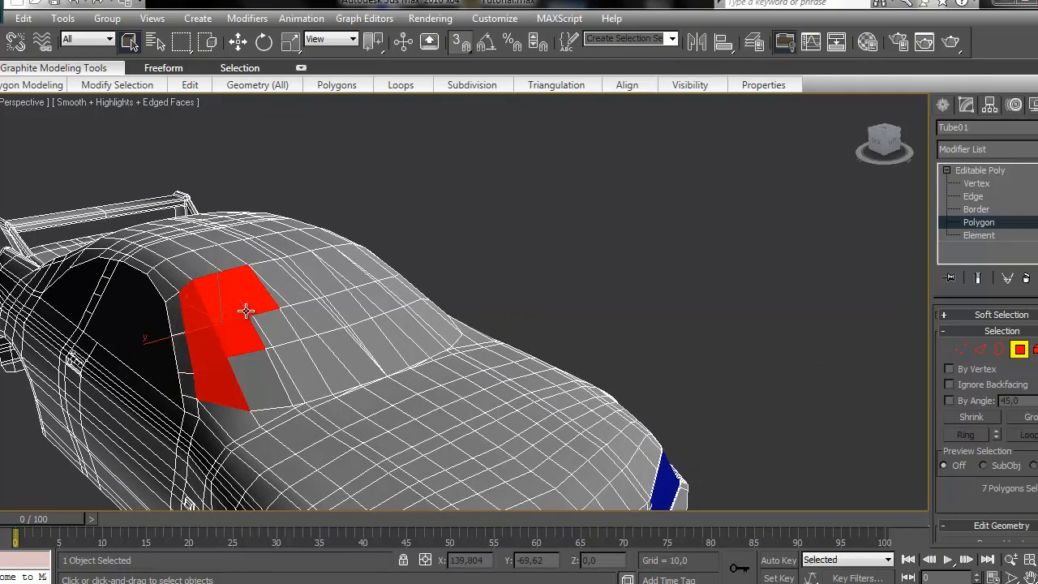
{"action": "left_click", "coordinate": [256, 328], "text": "ctrl"}
{"action": "left_click", "coordinate": [265, 373], "text": "ctrl"}
{"action": "left_click", "coordinate": [285, 377], "text": "ctrl"}
{"action": "left_click", "coordinate": [298, 367], "text": "ctrl"}
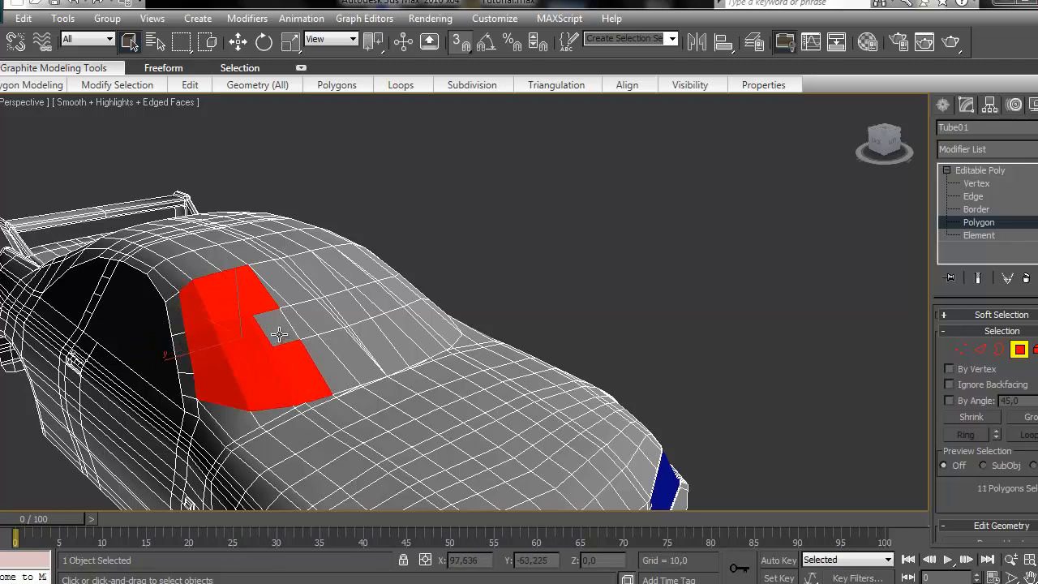
{"action": "left_click", "coordinate": [284, 335], "text": "ctrl"}
{"action": "left_click", "coordinate": [314, 347], "text": "ctrl"}
{"action": "left_click", "coordinate": [301, 324], "text": "ctrl"}
{"action": "left_click", "coordinate": [279, 297], "text": "ctrl"}
{"action": "left_click", "coordinate": [290, 282], "text": "ctrl"}
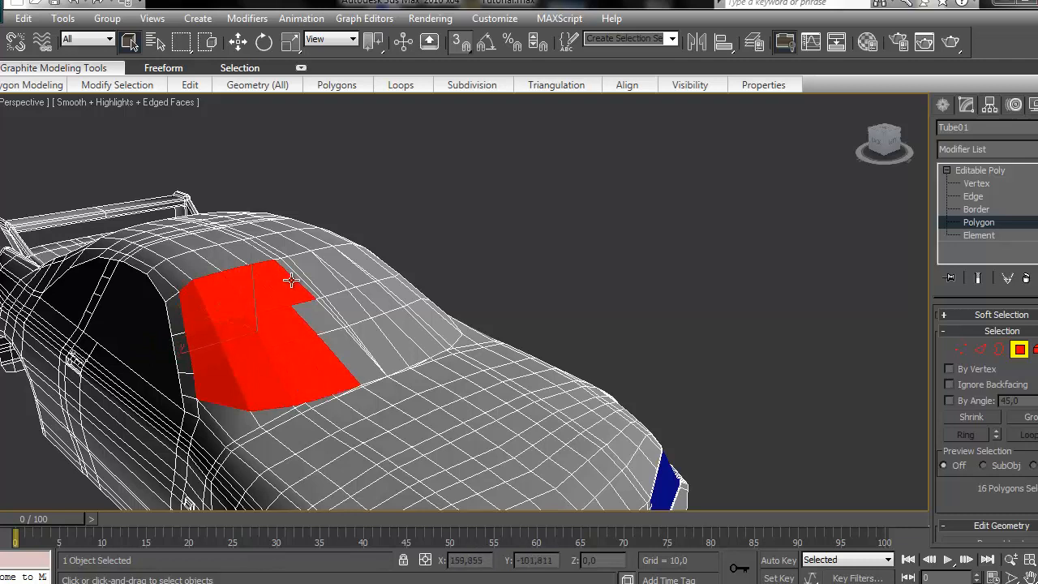
Step: Add the upper, central and lower polygons around the windshield's middle to the selection
{"action": "left_click", "coordinate": [300, 278], "text": "ctrl"}
{"action": "left_click", "coordinate": [293, 277], "text": "ctrl"}
{"action": "left_click", "coordinate": [324, 269], "text": "ctrl"}
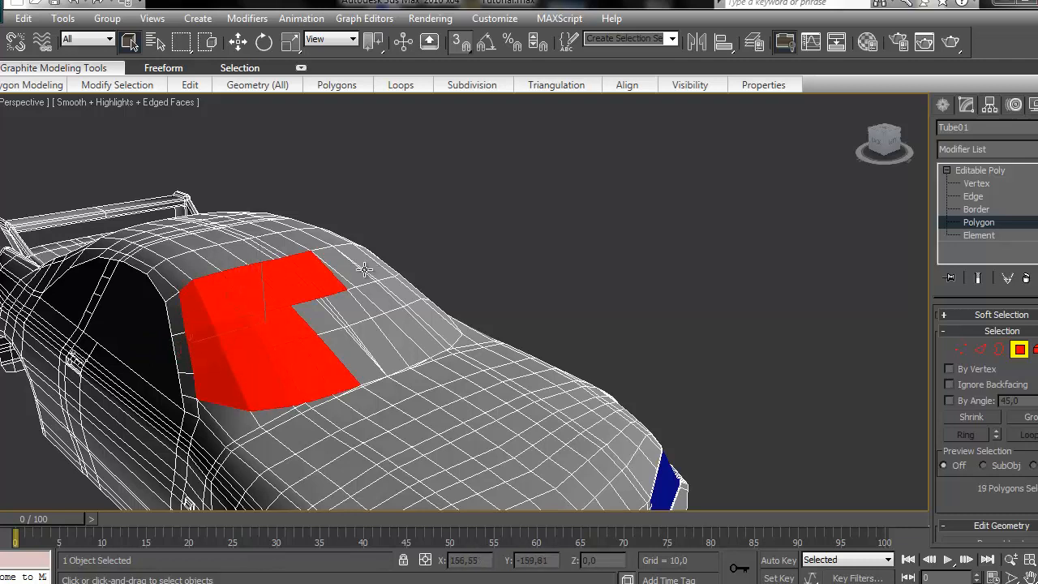
{"action": "left_click", "coordinate": [350, 271], "text": "ctrl"}
{"action": "left_click", "coordinate": [365, 301], "text": "ctrl"}
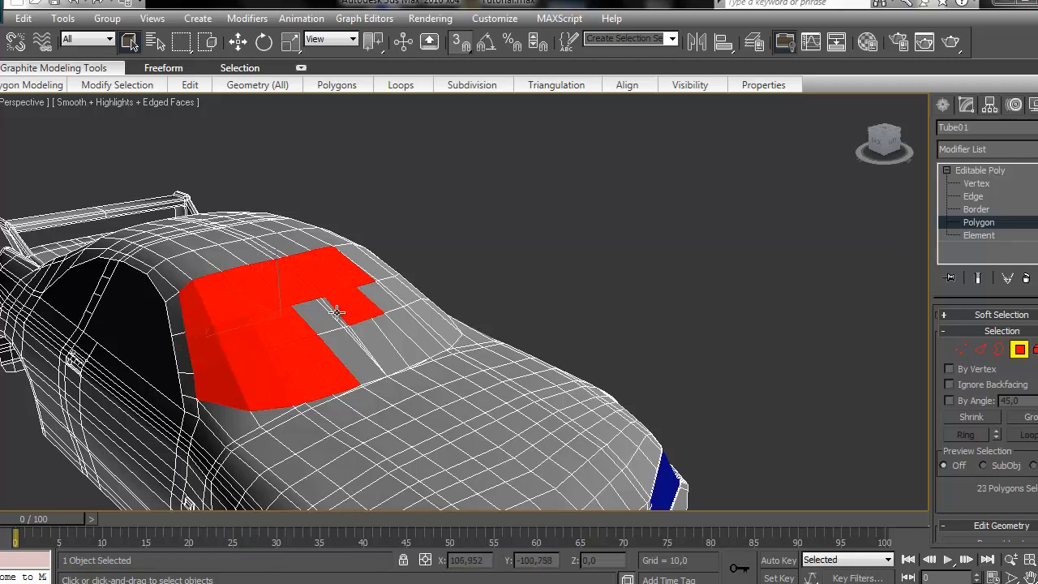
{"action": "left_click", "coordinate": [331, 311], "text": "ctrl"}
{"action": "left_click", "coordinate": [332, 307], "text": "ctrl"}
{"action": "left_click", "coordinate": [340, 307], "text": "ctrl"}
{"action": "left_click", "coordinate": [345, 353], "text": "ctrl"}
{"action": "left_click", "coordinate": [367, 349], "text": "ctrl"}
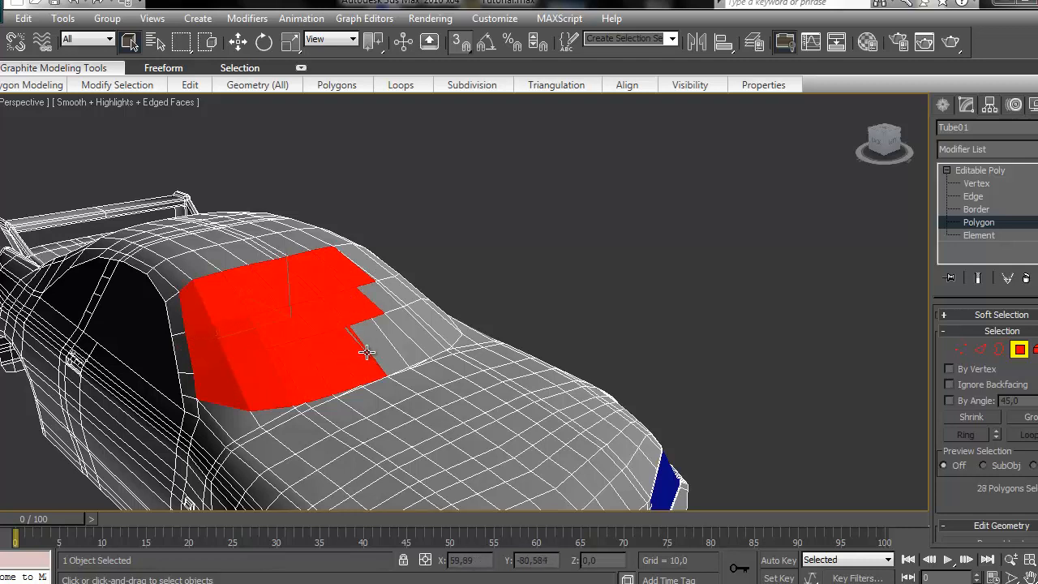
{"action": "left_click", "coordinate": [379, 342], "text": "ctrl"}
{"action": "left_click", "coordinate": [390, 336], "text": "ctrl"}
{"action": "left_click", "coordinate": [355, 336], "text": "alt"}
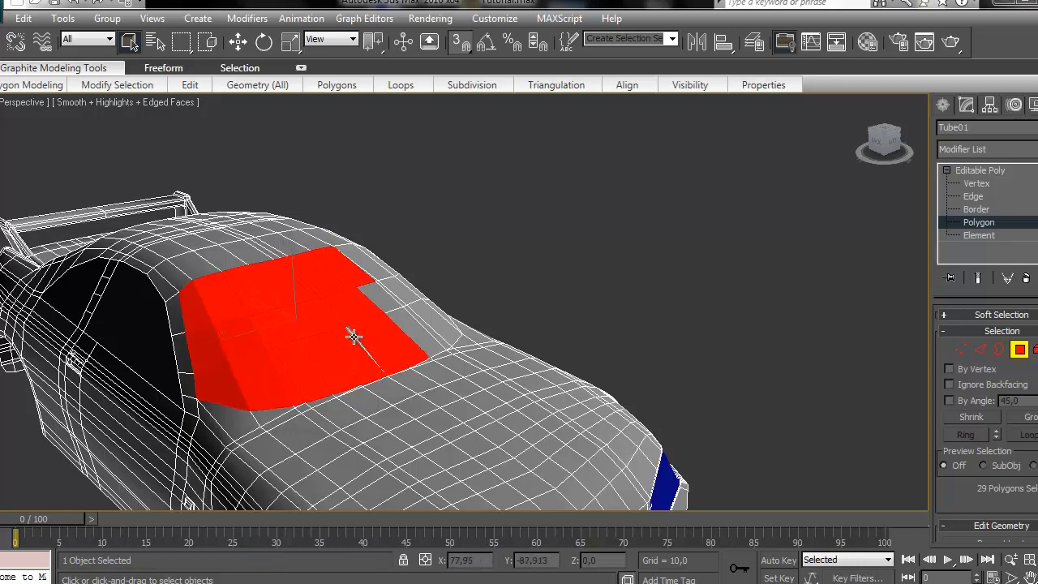
Step: Add the remaining thin central slivers and left-half polygons so the selection covers the whole windshield
{"action": "left_click_drag", "start_coordinate": [886, 145], "coordinate": [784, 140]}
{"action": "middle_click_drag", "start_coordinate": [451, 293], "coordinate": [504, 293]}
{"action": "scroll", "coordinate": [248, 345], "scroll_direction": "up", "scroll_amount": 3}
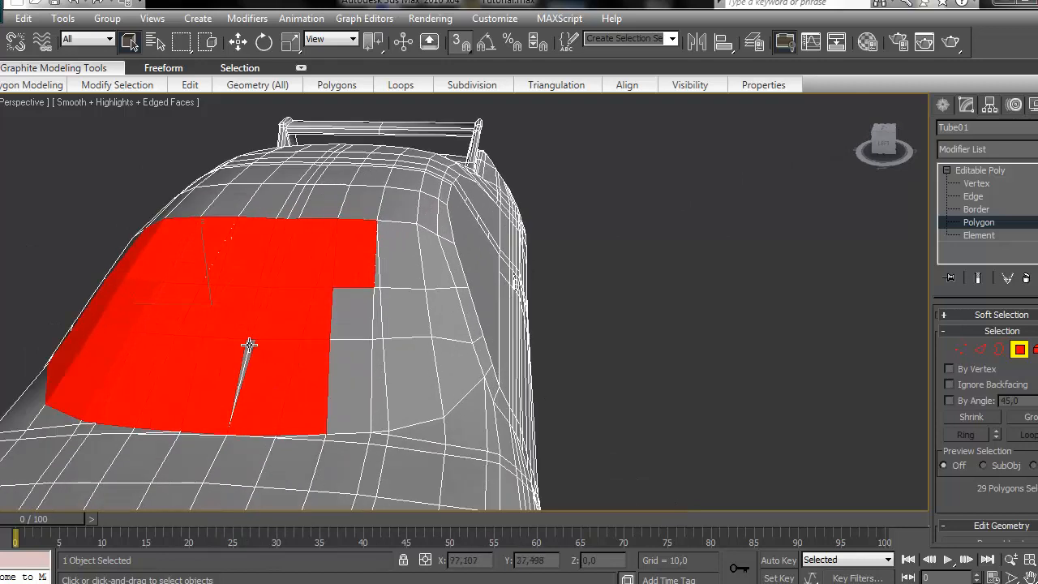
{"action": "left_click", "coordinate": [355, 367], "text": "ctrl"}
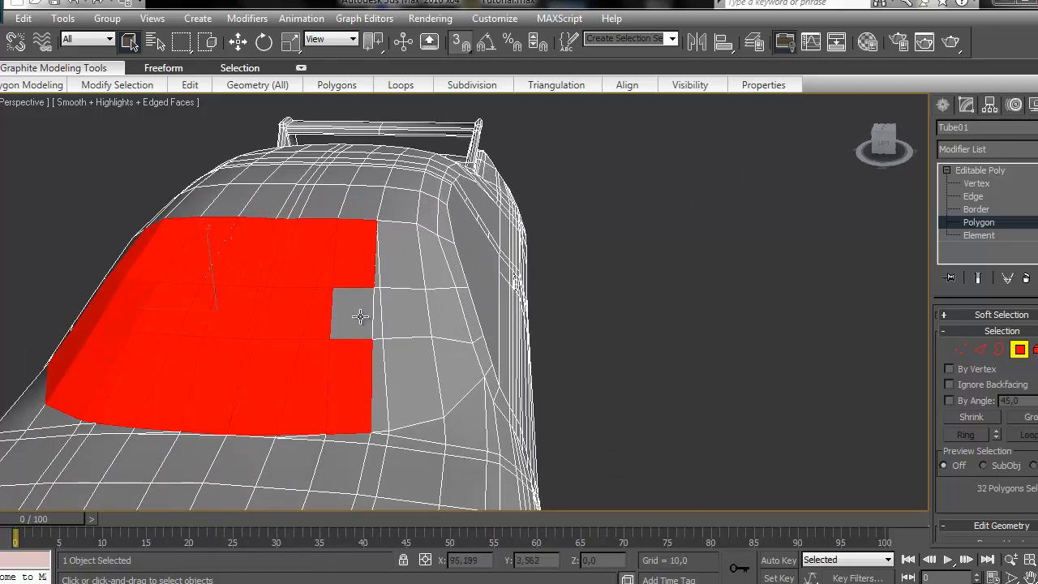
{"action": "left_click", "coordinate": [359, 316], "text": "ctrl"}
{"action": "left_click", "coordinate": [389, 378], "text": "ctrl"}
{"action": "left_click", "coordinate": [377, 324], "text": "ctrl"}
{"action": "left_click", "coordinate": [378, 357], "text": "ctrl"}
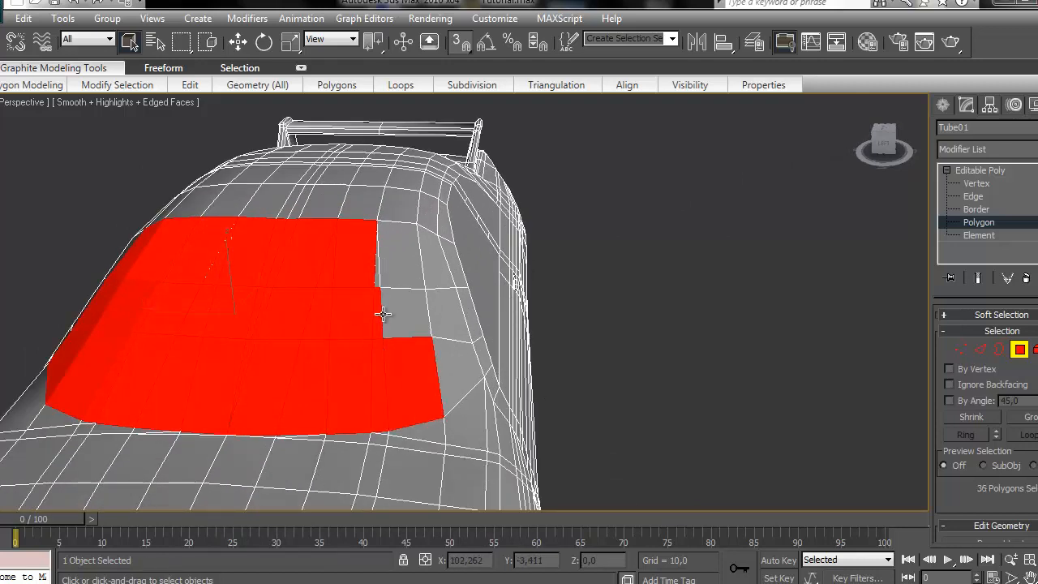
{"action": "left_click", "coordinate": [397, 312], "text": "ctrl"}
{"action": "left_click", "coordinate": [378, 278], "text": "ctrl"}
{"action": "left_click", "coordinate": [402, 258], "text": "ctrl"}
{"action": "left_click", "coordinate": [438, 264], "text": "ctrl"}
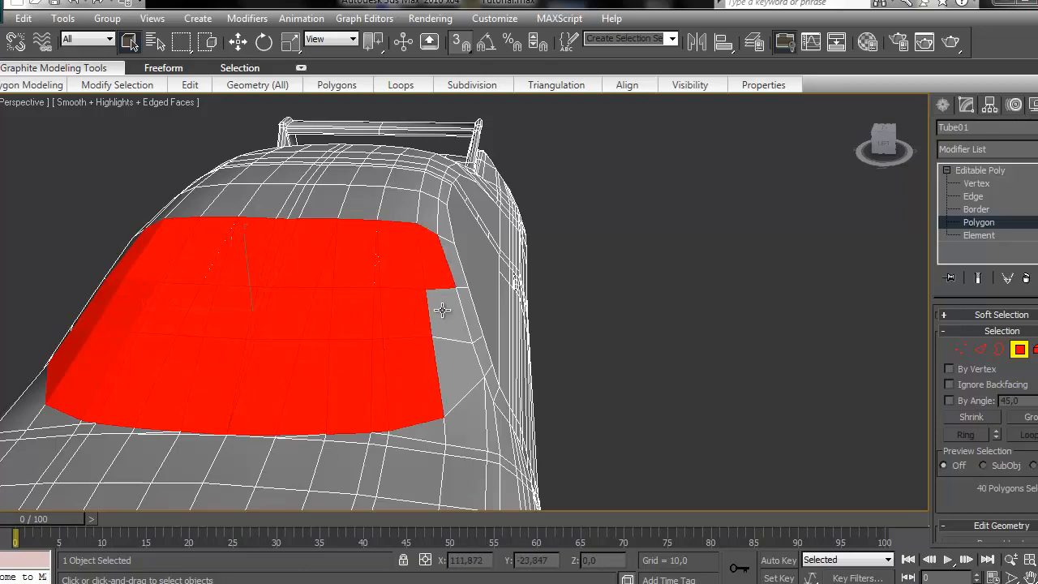
{"action": "left_click", "coordinate": [444, 311], "text": "ctrl"}
{"action": "left_click", "coordinate": [451, 355], "text": "ctrl"}
Step: Undo the clearing of the windshield polygon selection and check the selection from the car's left front
{"action": "middle_click_drag", "start_coordinate": [476, 355], "coordinate": [786, 330]}
{"action": "scroll", "coordinate": [804, 217], "scroll_direction": "down", "scroll_amount": 2}
{"action": "left_click", "coordinate": [878, 141]}
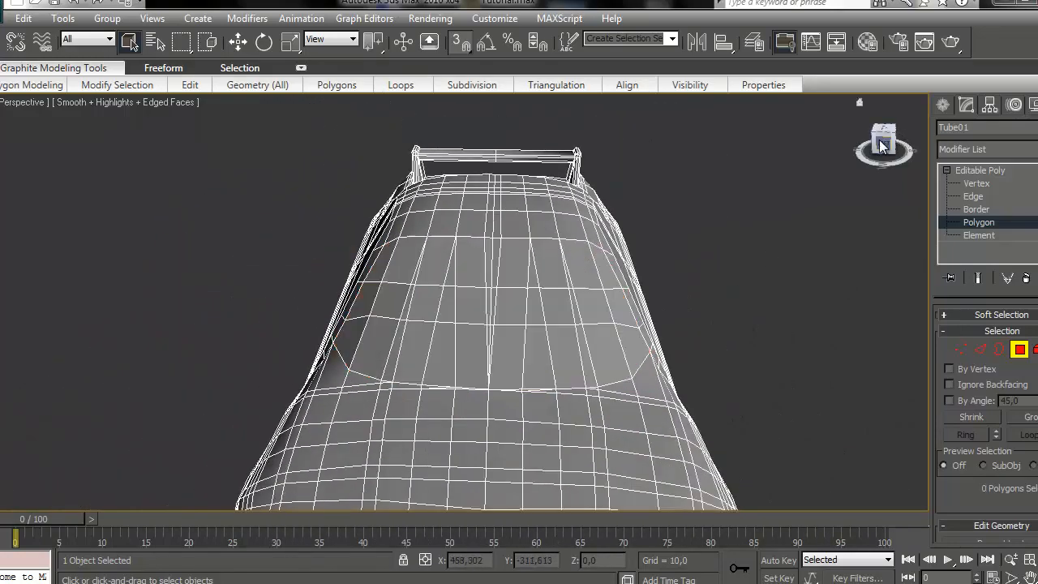
{"action": "key", "text": "ctrl+z"}
{"action": "left_click_drag", "start_coordinate": [880, 140], "coordinate": [816, 129]}
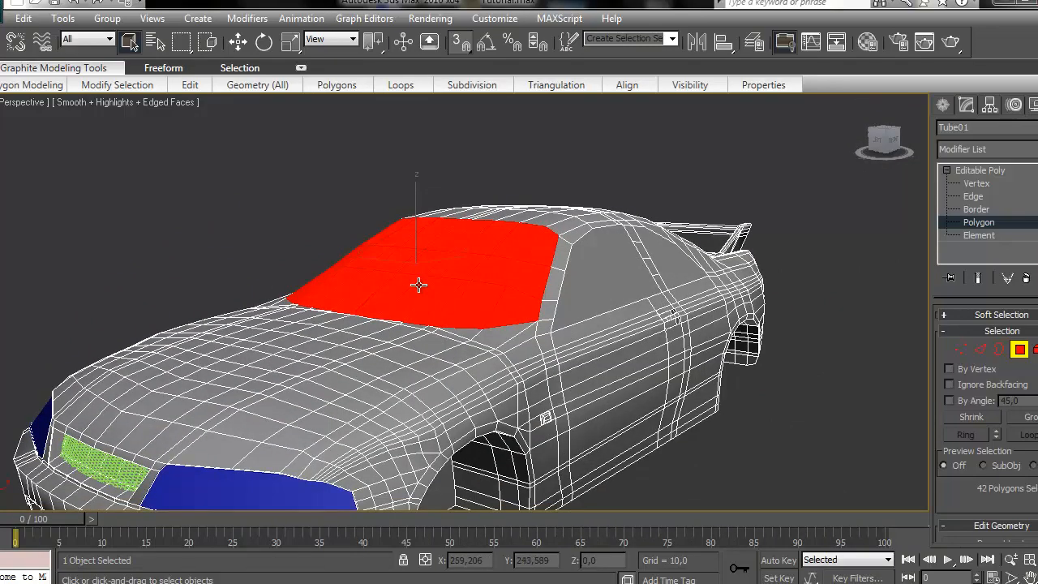
{"action": "middle_click_drag", "start_coordinate": [424, 266], "coordinate": [404, 284]}
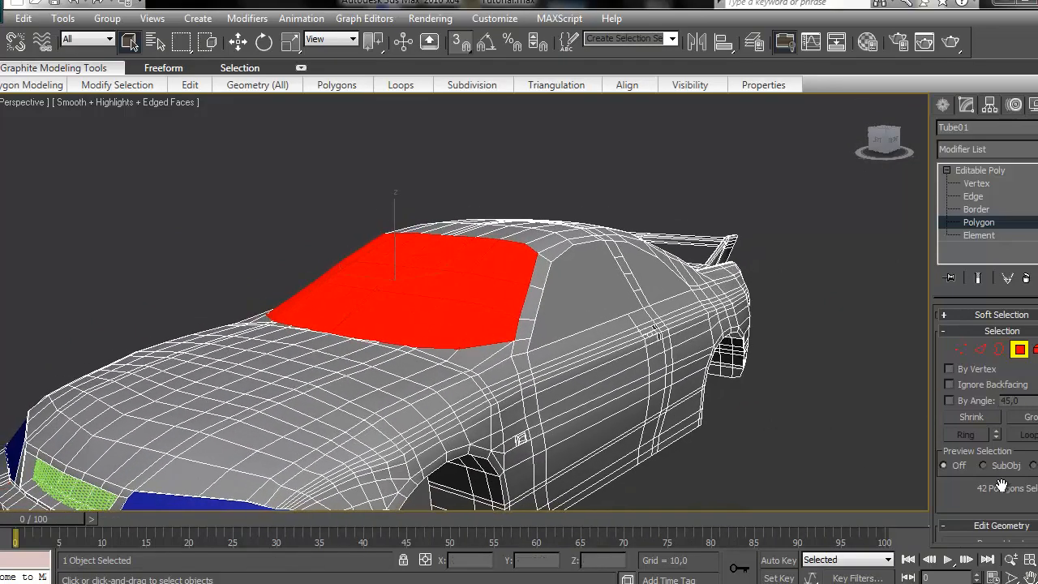
Step: Detach the selected windshield polygons as a separate object named Windshield
{"action": "left_click_drag", "start_coordinate": [1004, 490], "coordinate": [952, 234]}
{"action": "left_click_drag", "start_coordinate": [1003, 325], "coordinate": [1019, 391]}
{"action": "left_click", "coordinate": [1031, 440]}
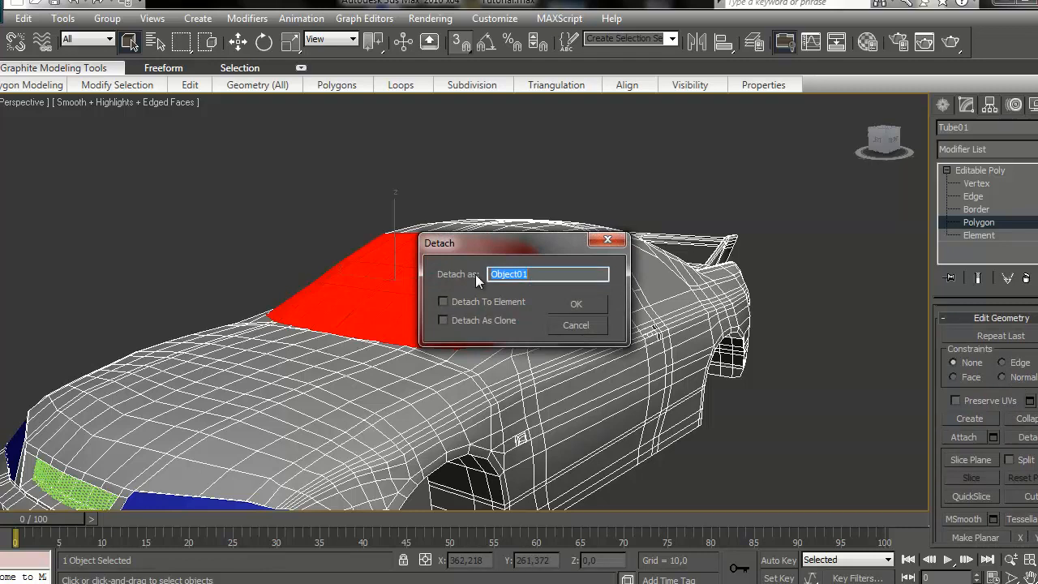
{"action": "type", "text": "Windshield"}
{"action": "key", "text": "Return"}
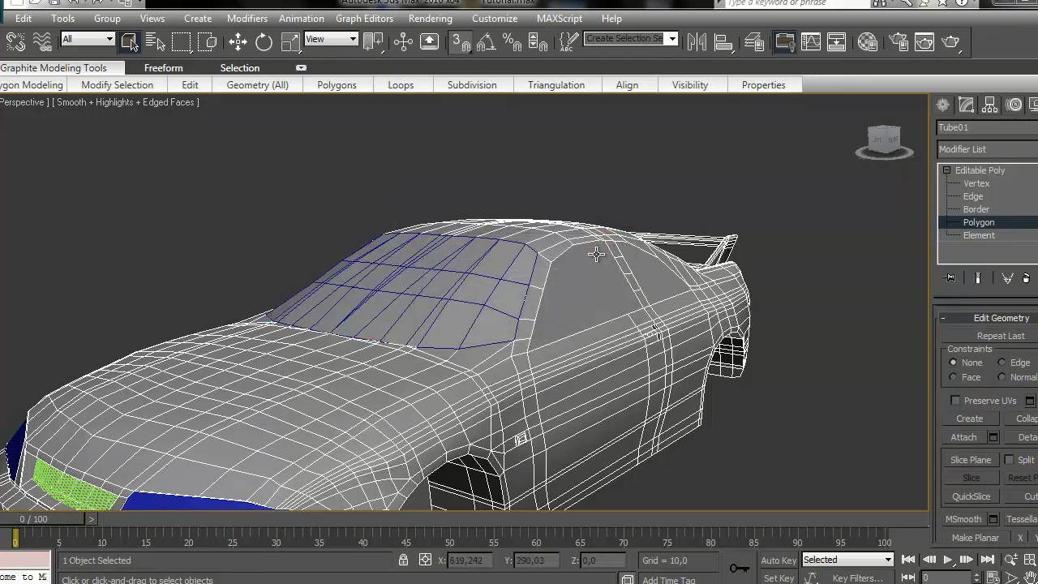
Step: Select the left door's window polygon and detach it as a separate object named Door_Left_Windshield
{"action": "middle_click_drag", "start_coordinate": [619, 286], "coordinate": [570, 298]}
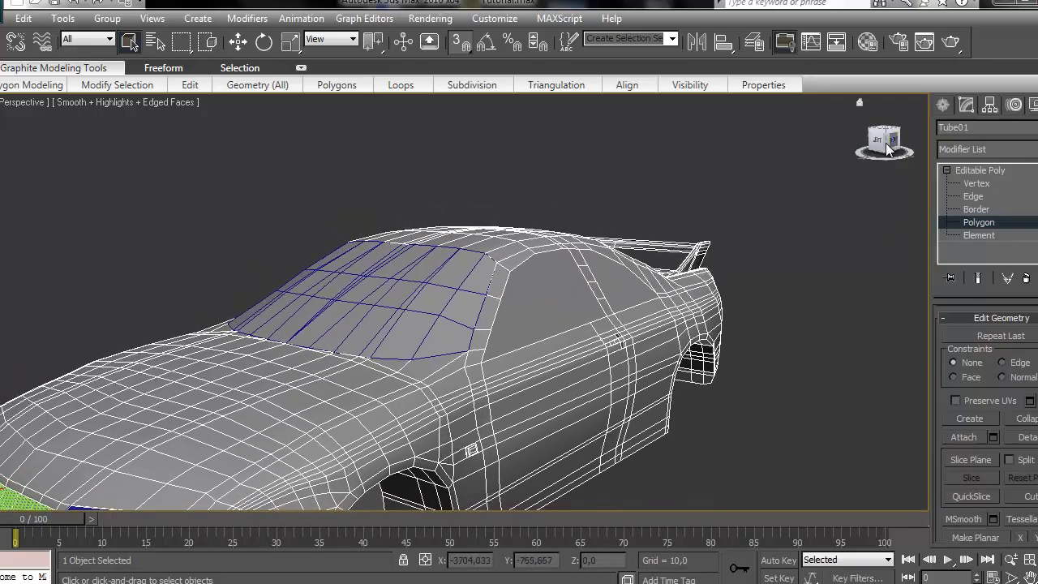
{"action": "middle_click_drag", "start_coordinate": [753, 168], "coordinate": [922, 116], "text": "alt"}
{"action": "left_click", "coordinate": [524, 301]}
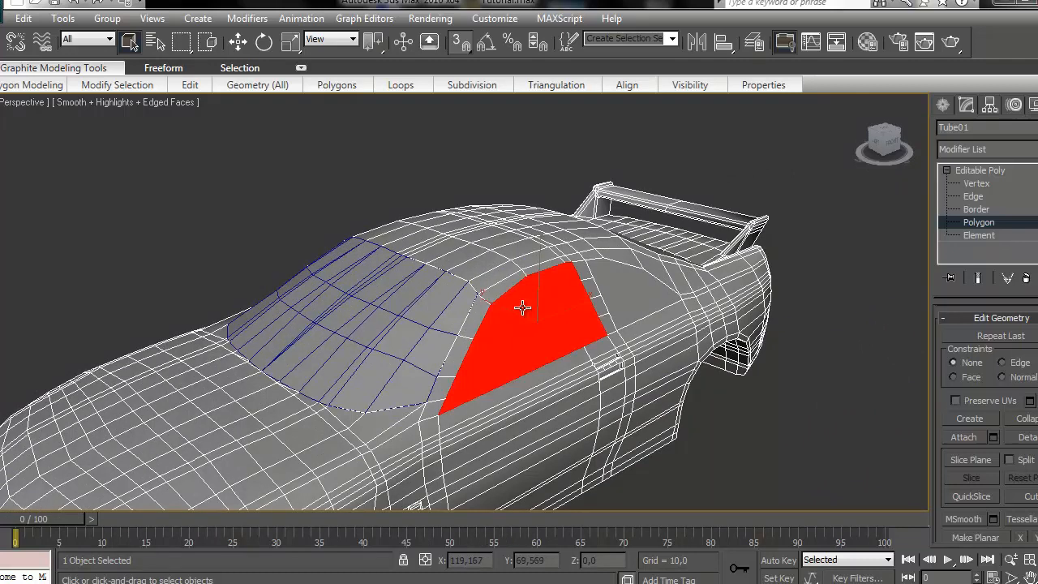
{"action": "left_click", "coordinate": [1027, 437]}
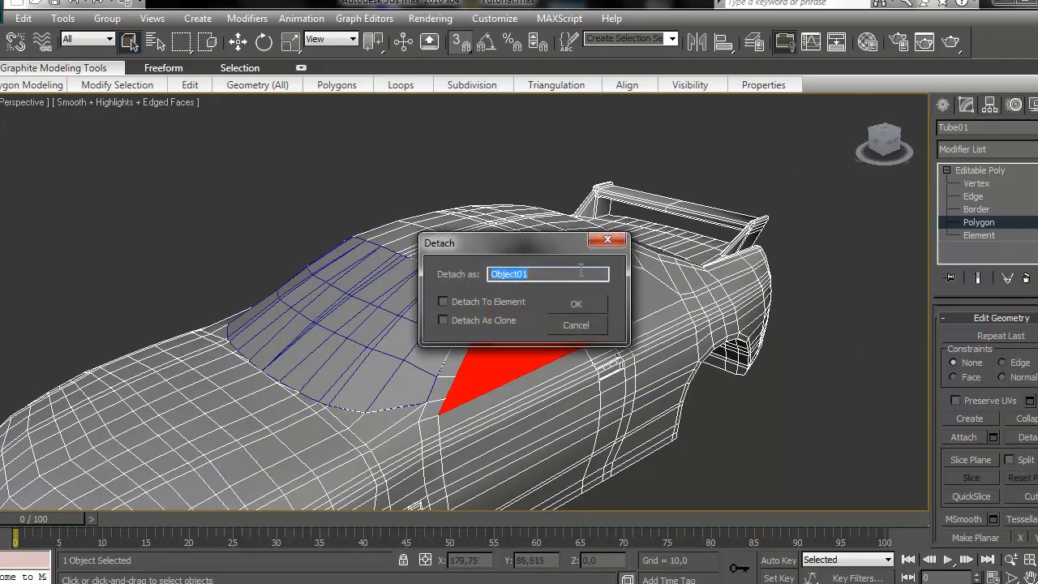
{"action": "type", "text": "D"}
{"action": "type", "text": "oor_Left_Windshi"}
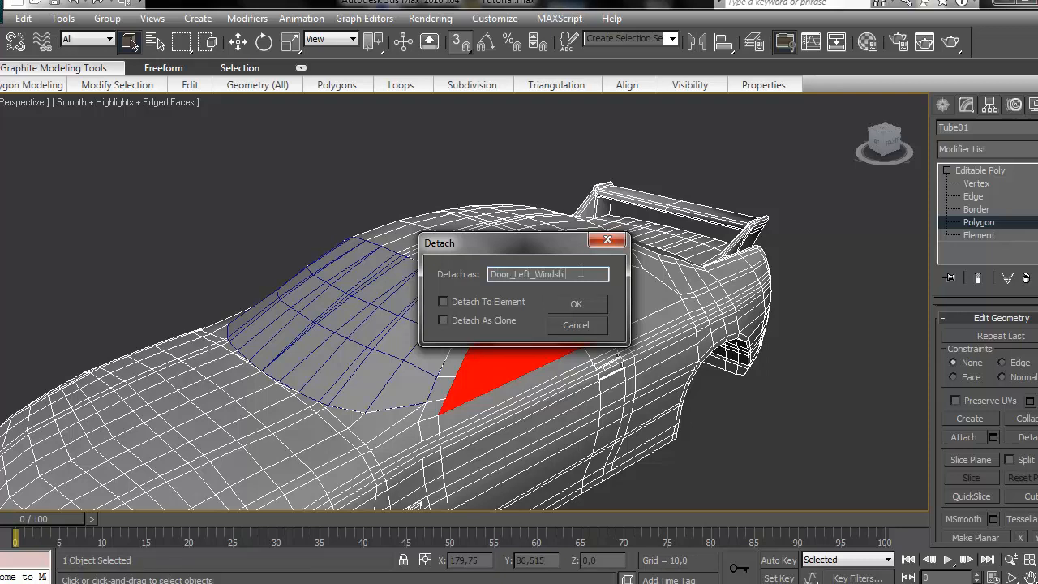
{"action": "type", "text": "eld"}
{"action": "key", "text": "Return"}
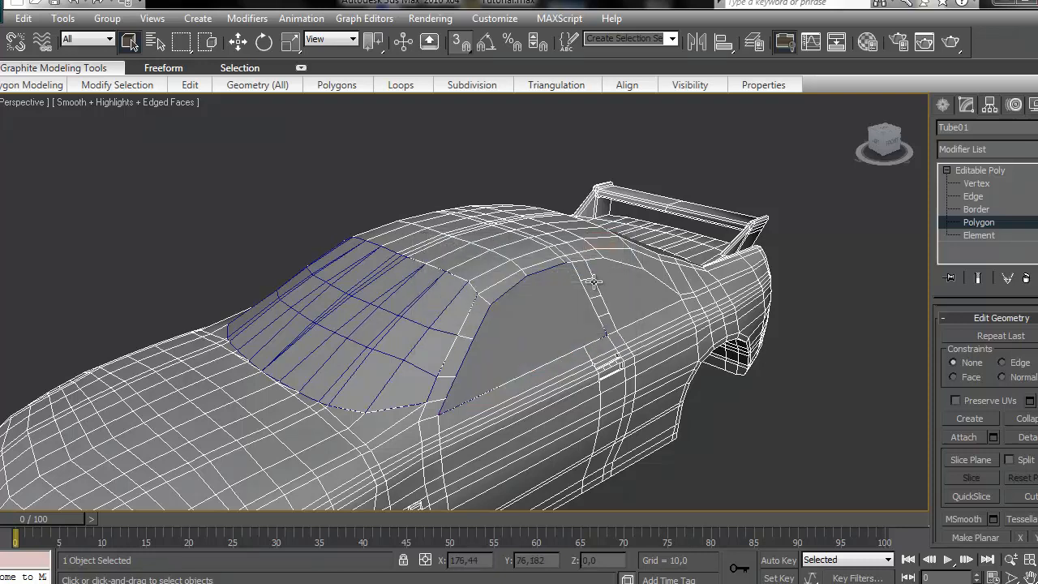
Step: Select the small side window behind the left door and detach it as a separate object named random1_windshiel
{"action": "left_click", "coordinate": [625, 286]}
{"action": "left_click_drag", "start_coordinate": [881, 145], "coordinate": [855, 147]}
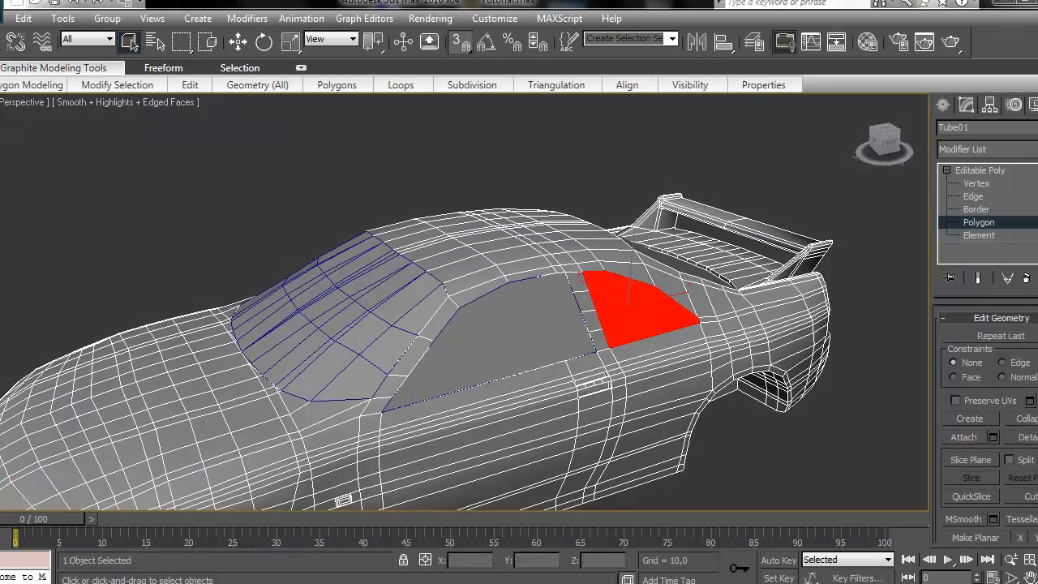
{"action": "left_click", "coordinate": [1028, 437]}
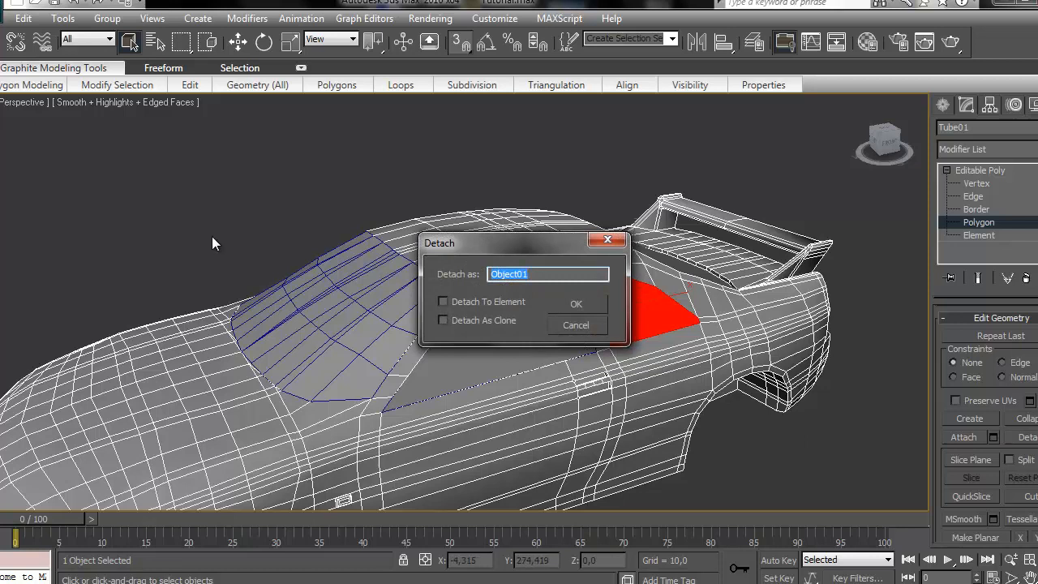
{"action": "type", "text": "r"}
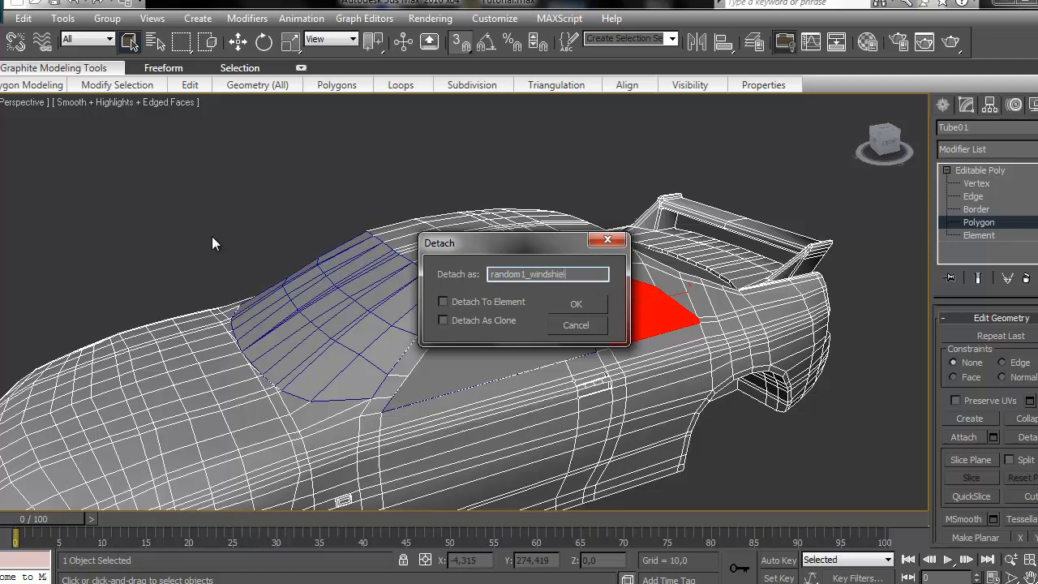
{"action": "type", "text": "andom1_windshiel"}
{"action": "key", "text": "Return"}
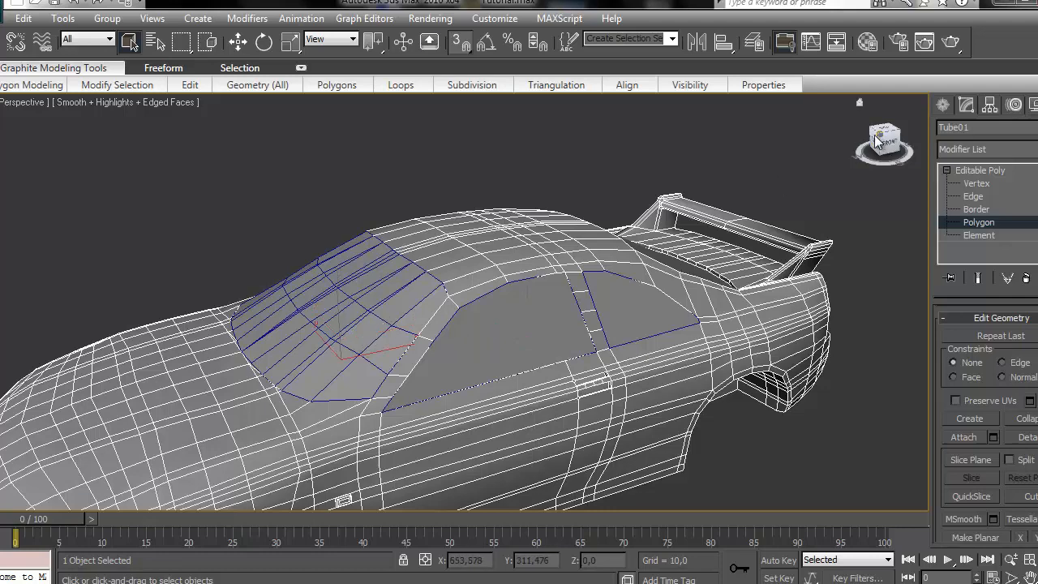
Step: Try to detach the rear window polygon as a separate object named read_windshield
{"action": "left_click_drag", "start_coordinate": [882, 143], "coordinate": [819, 143]}
{"action": "left_click", "coordinate": [691, 312]}
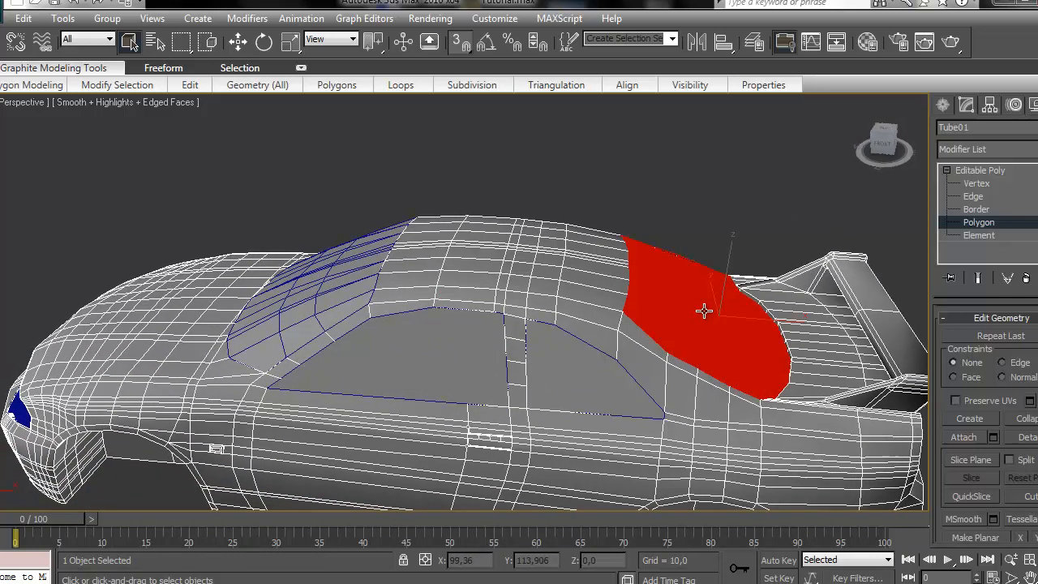
{"action": "left_click", "coordinate": [1027, 438]}
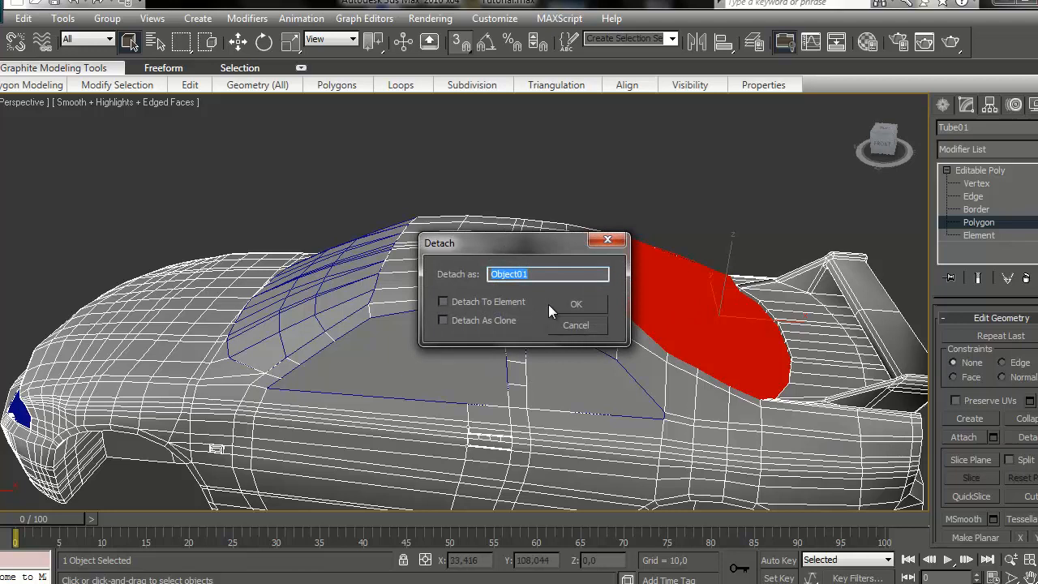
{"action": "type", "text": "read_windshield"}
{"action": "left_click", "coordinate": [549, 304]}
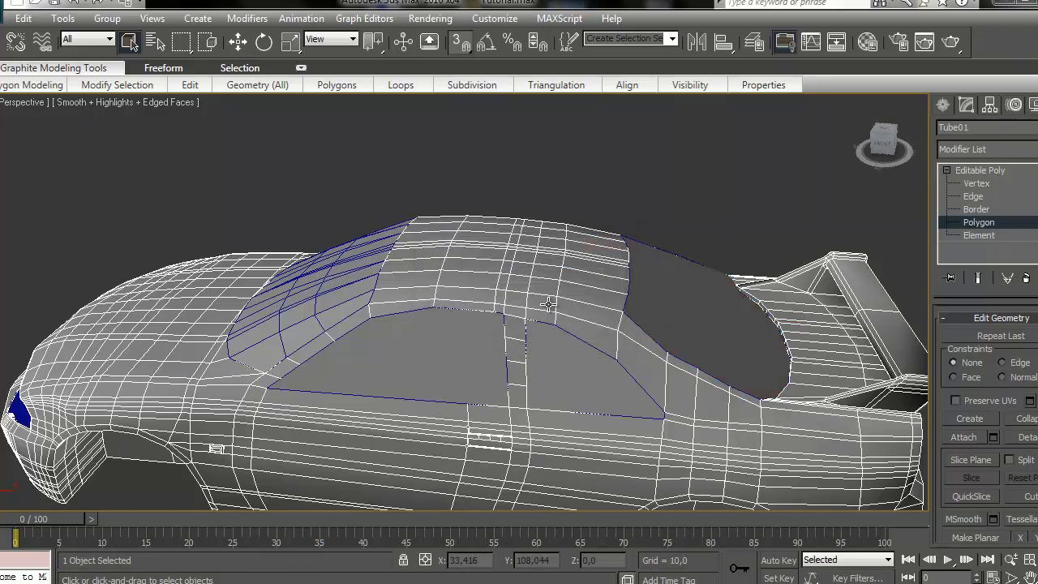
Step: Leave polygon editing and switch the car body to vertex editing to work on the rear window
{"action": "left_click_drag", "start_coordinate": [884, 146], "coordinate": [678, 139]}
{"action": "left_click", "coordinate": [401, 309]}
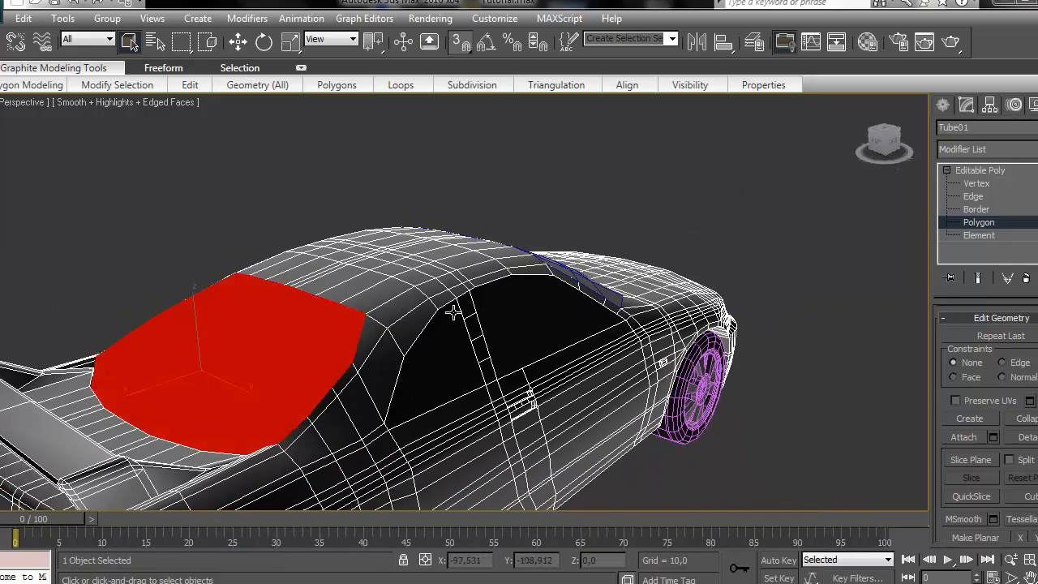
{"action": "middle_click_drag", "start_coordinate": [587, 295], "coordinate": [736, 274]}
{"action": "left_click", "coordinate": [944, 106]}
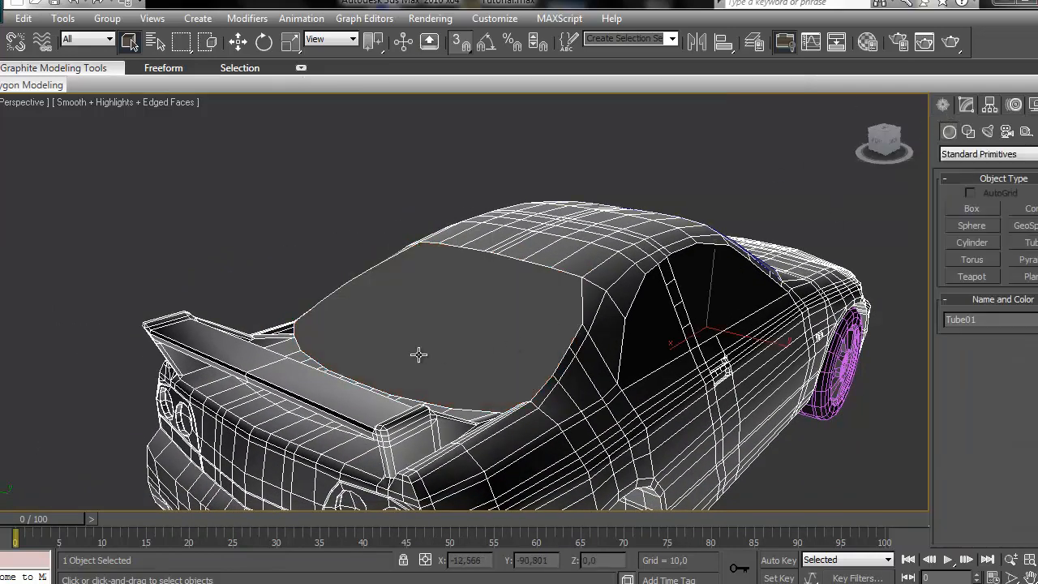
{"action": "left_click", "coordinate": [965, 108]}
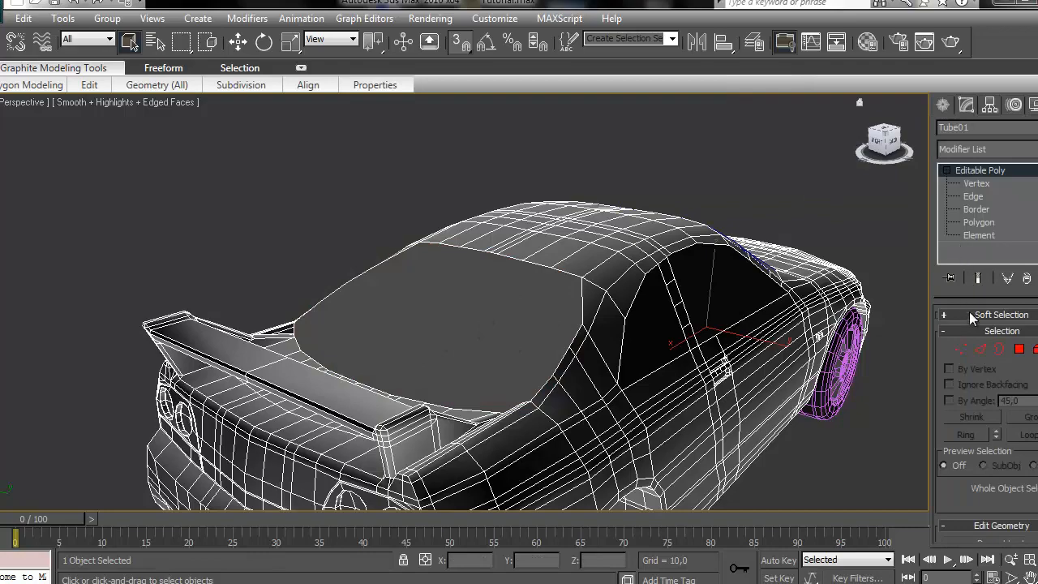
{"action": "left_click", "coordinate": [980, 348]}
{"action": "left_click", "coordinate": [959, 350]}
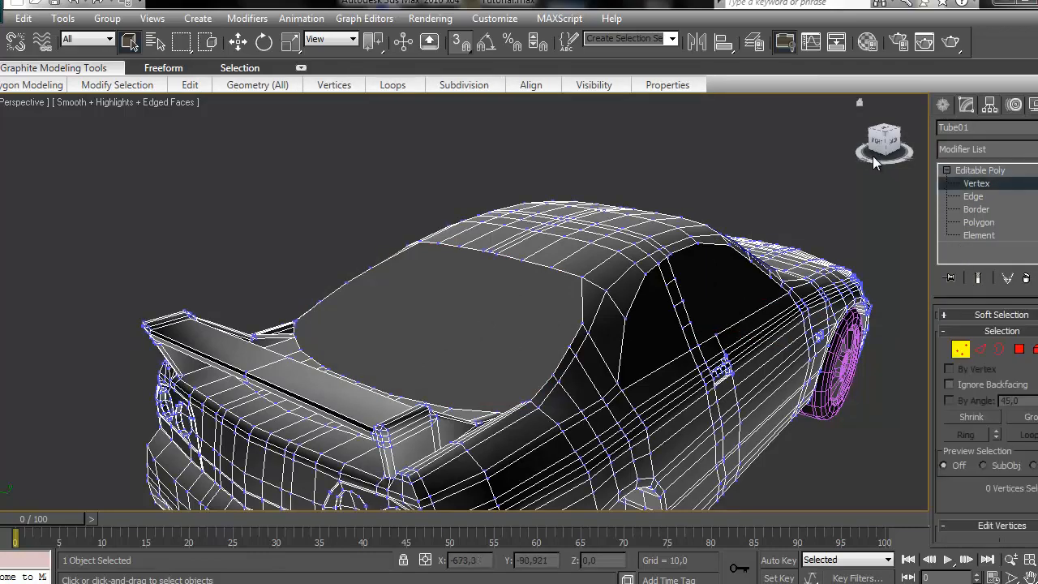
Step: Connect a vertex near the middle of the rear window's roof edge to its counterpart on the trunk edge
{"action": "left_click_drag", "start_coordinate": [874, 157], "coordinate": [816, 173]}
{"action": "middle_click_drag", "start_coordinate": [348, 280], "coordinate": [460, 232]}
{"action": "scroll", "coordinate": [460, 232], "scroll_direction": "up", "scroll_amount": 1}
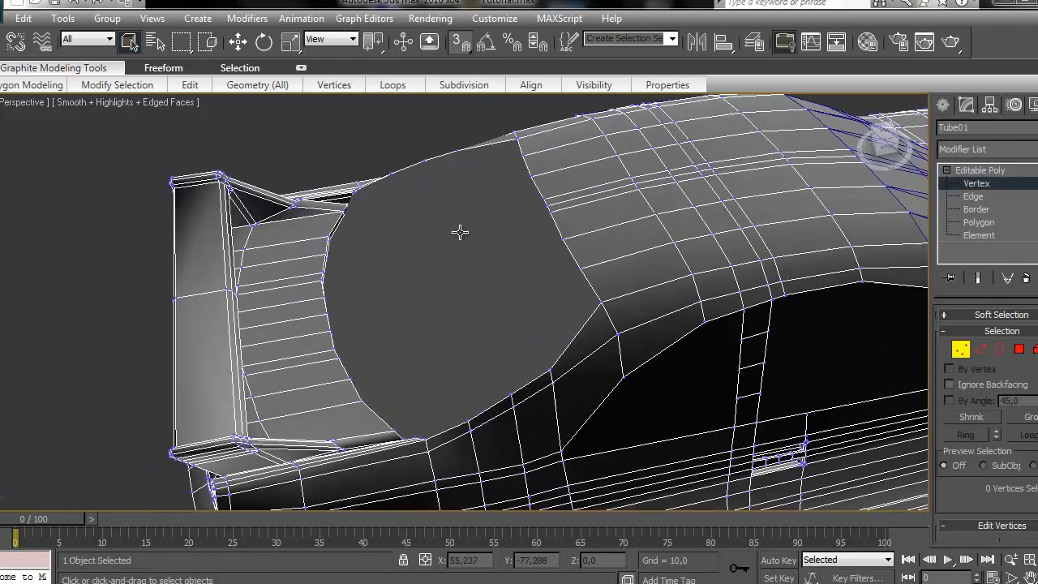
{"action": "scroll", "coordinate": [460, 232], "scroll_direction": "up", "scroll_amount": 1}
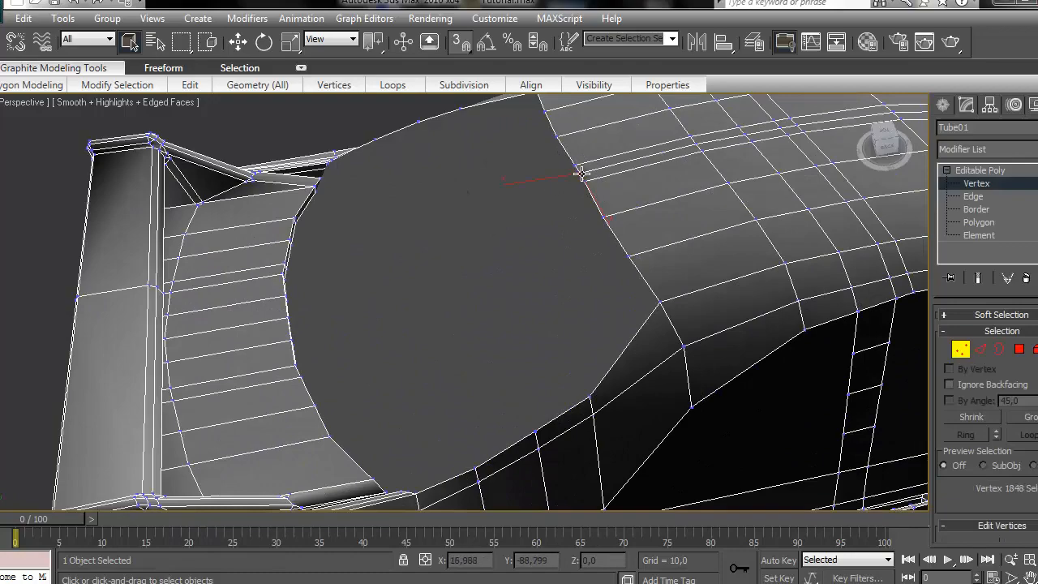
{"action": "left_click_drag", "start_coordinate": [863, 144], "coordinate": [877, 126]}
{"action": "middle_click_drag", "start_coordinate": [407, 198], "coordinate": [430, 233]}
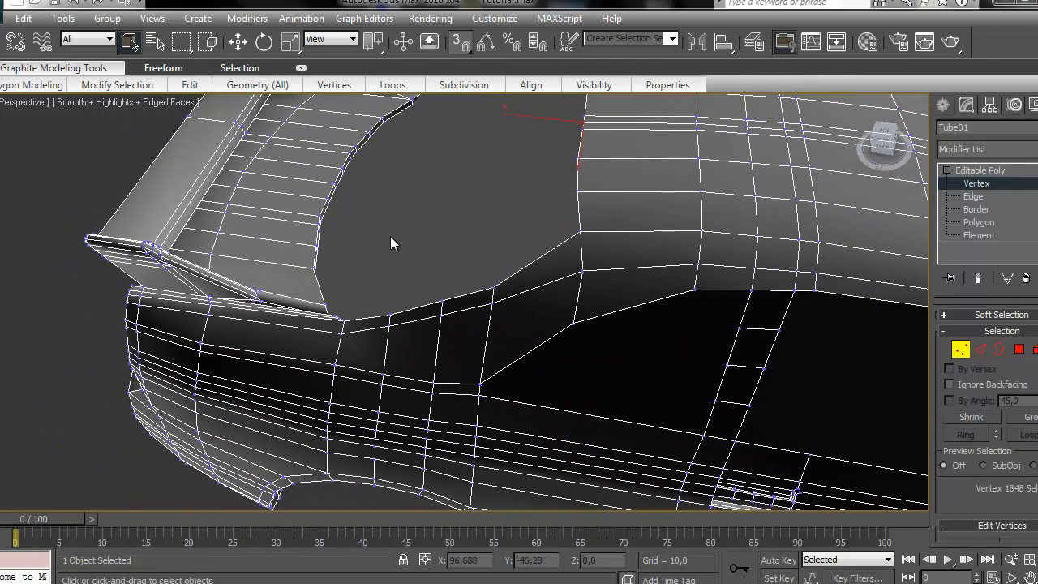
{"action": "left_click", "coordinate": [333, 189]}
{"action": "left_click_drag", "start_coordinate": [1021, 492], "coordinate": [1024, 369]}
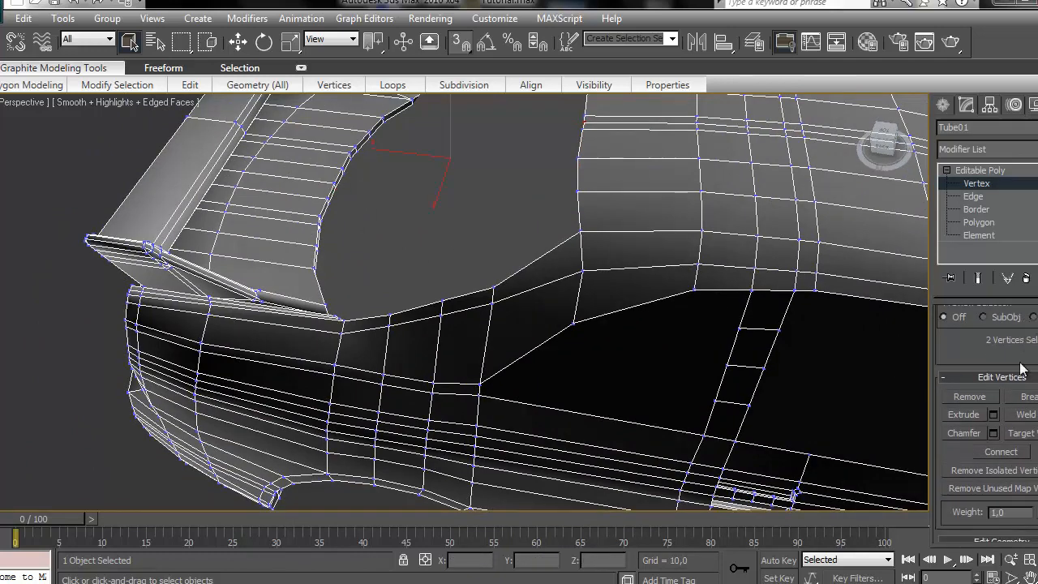
{"action": "left_click", "coordinate": [991, 454]}
Step: Connect the next two roof-edge vertices, moving outward from the middle, to their matching trunk-edge vertices across the rear window
{"action": "middle_click_drag", "start_coordinate": [646, 219], "coordinate": [685, 258]}
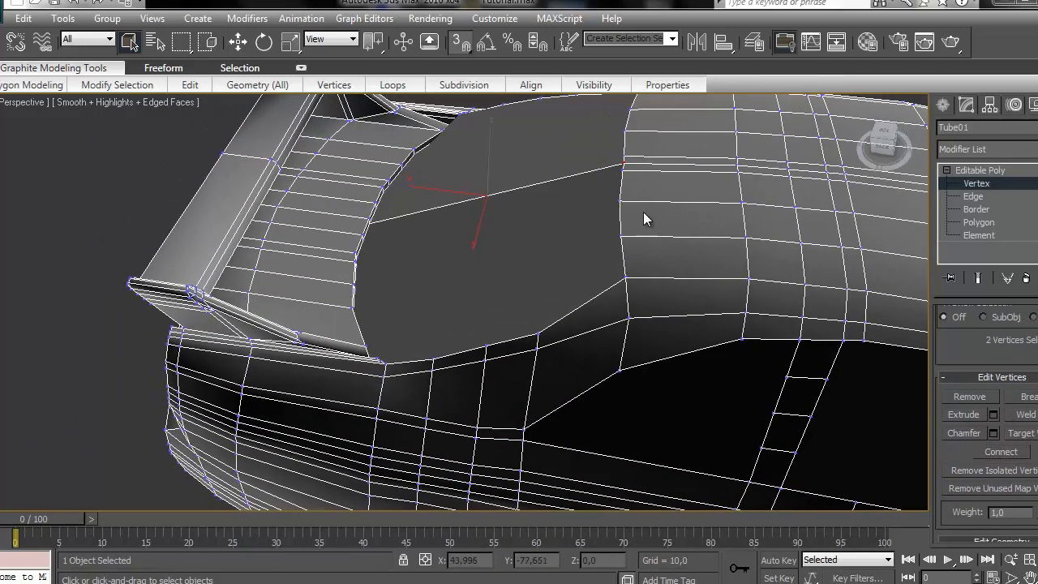
{"action": "left_click", "coordinate": [621, 167]}
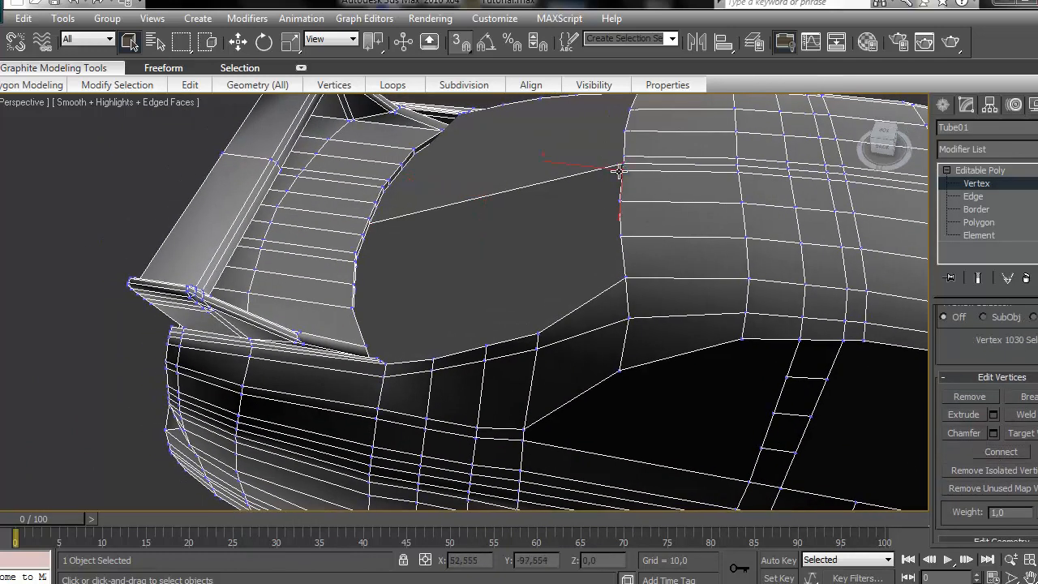
{"action": "left_click", "coordinate": [365, 241], "text": "ctrl"}
{"action": "left_click", "coordinate": [996, 454]}
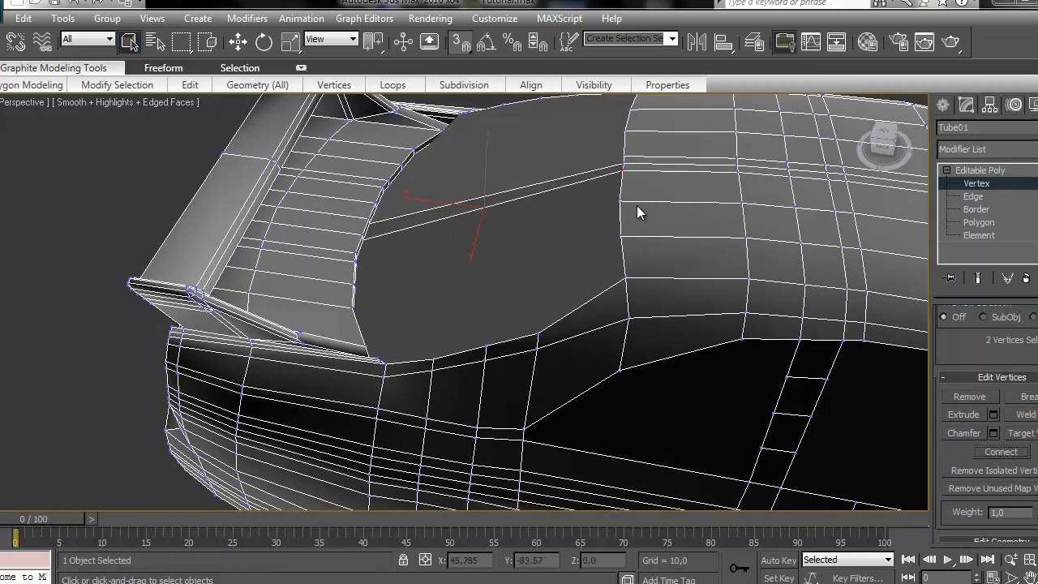
{"action": "left_click", "coordinate": [620, 200]}
{"action": "left_click", "coordinate": [360, 269], "text": "ctrl"}
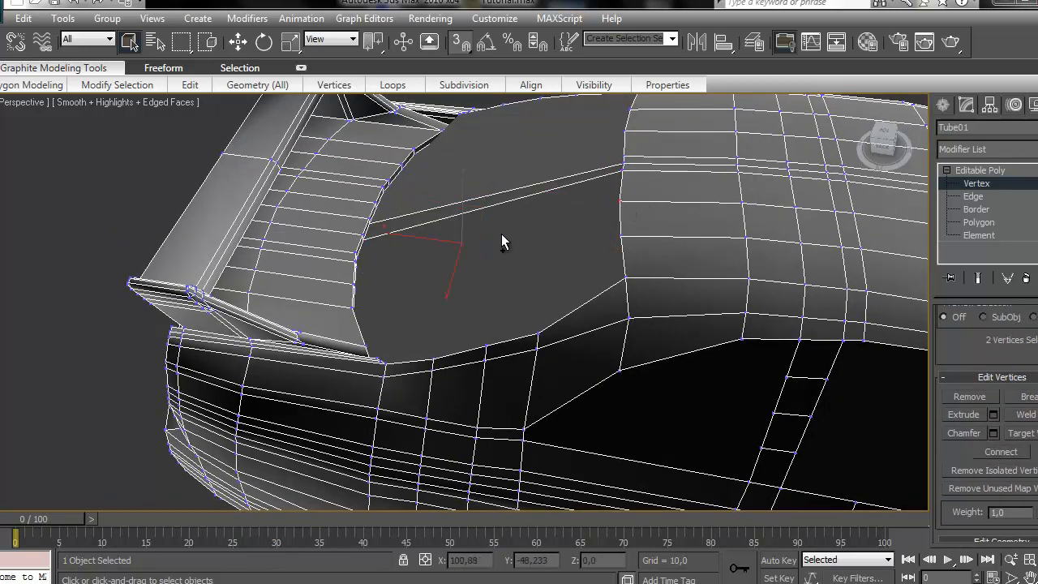
{"action": "key", "text": "ctrl+z"}
{"action": "middle_click_drag", "start_coordinate": [841, 141], "coordinate": [516, 155], "text": "alt"}
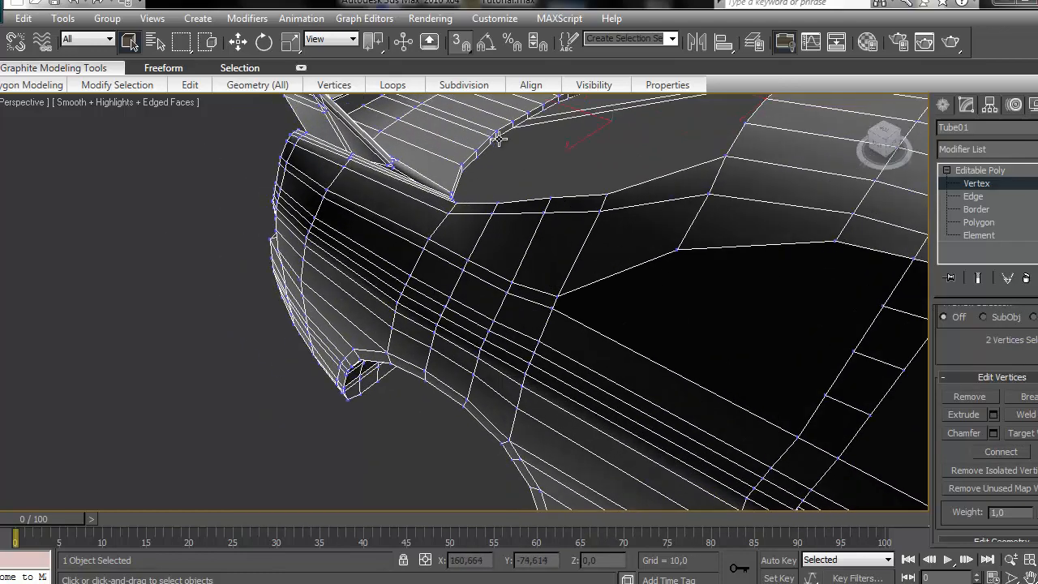
{"action": "left_click", "coordinate": [1001, 452]}
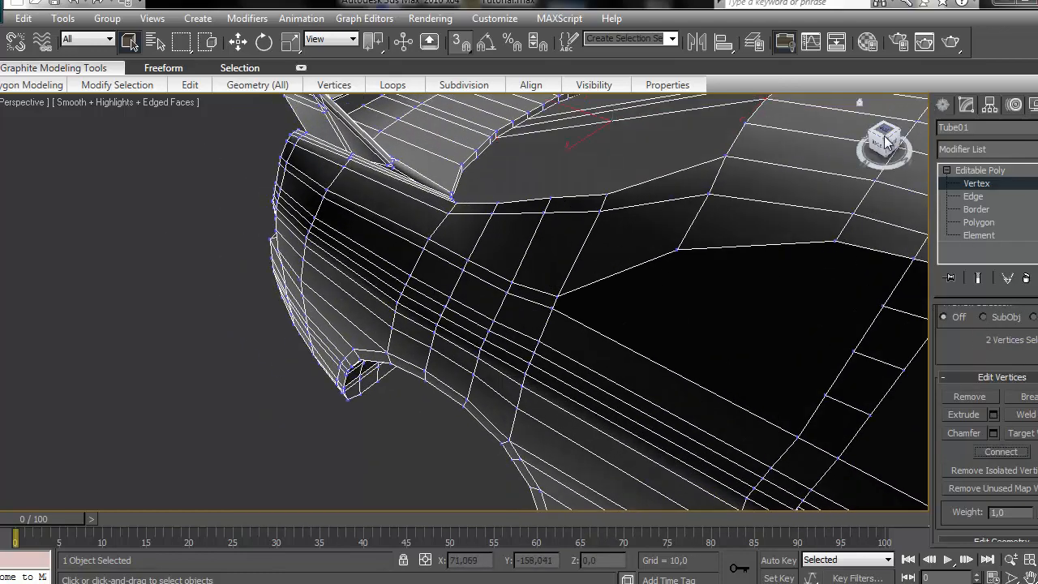
Step: Connect the following roof-edge vertex to two neighbouring trunk-edge vertices of the rear window
{"action": "left_click_drag", "start_coordinate": [885, 136], "coordinate": [799, 237]}
{"action": "left_click", "coordinate": [781, 235]}
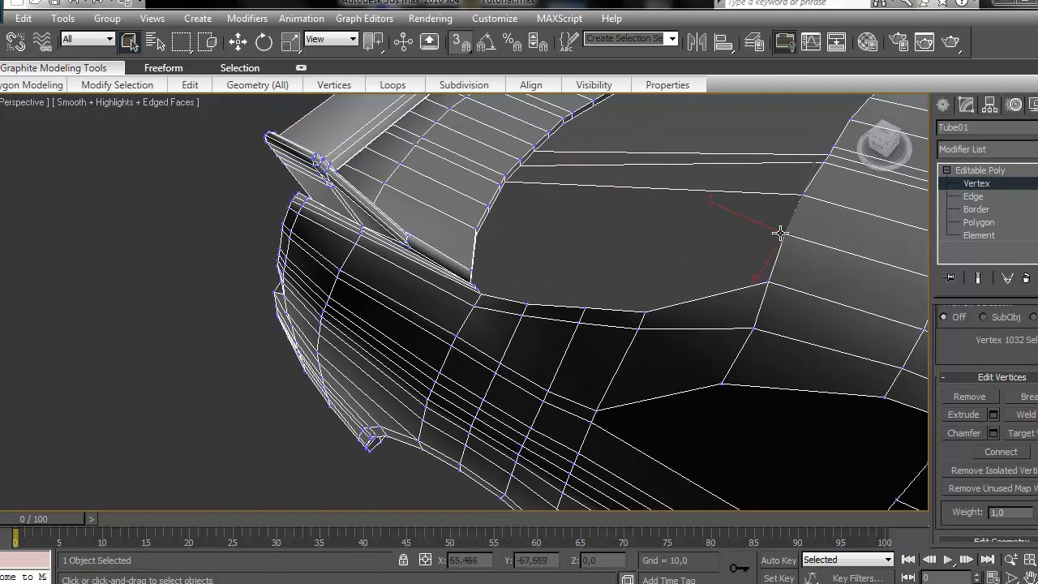
{"action": "left_click", "coordinate": [490, 207], "text": "ctrl"}
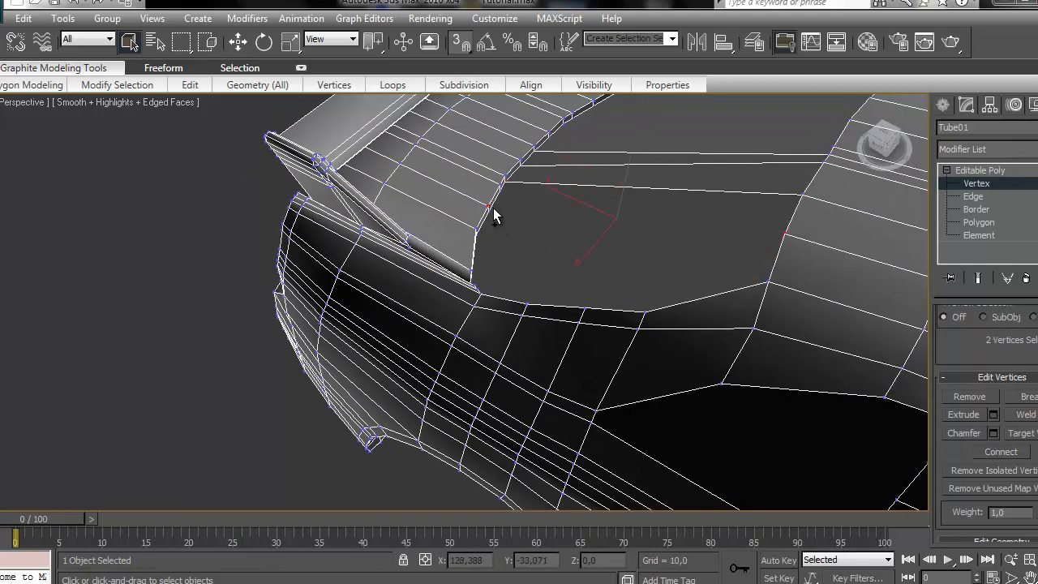
{"action": "left_click", "coordinate": [493, 212], "text": "ctrl"}
{"action": "left_click", "coordinate": [493, 213], "text": "ctrl"}
{"action": "left_click", "coordinate": [501, 191], "text": "ctrl"}
{"action": "left_click", "coordinate": [986, 451]}
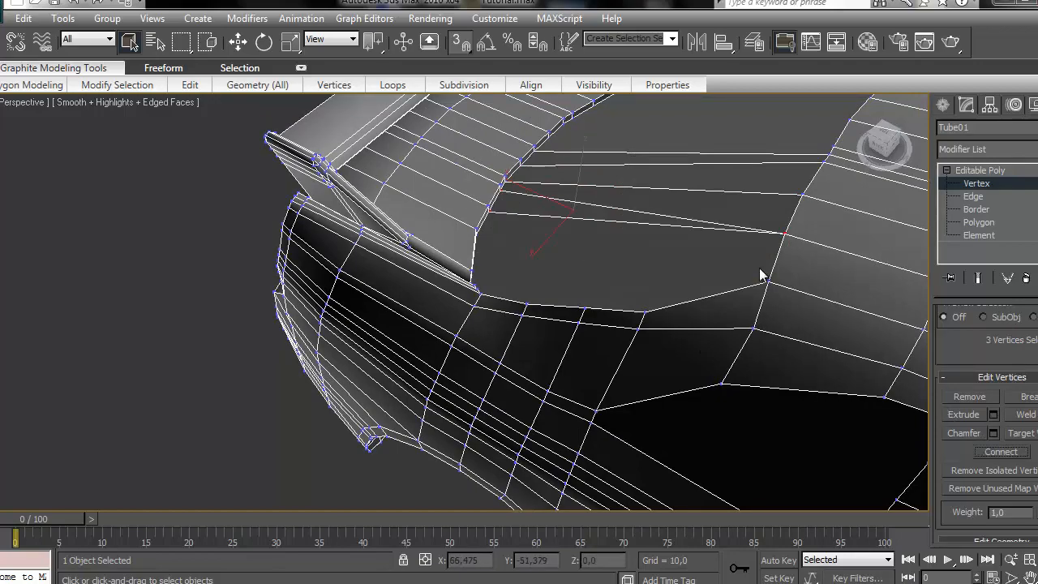
Step: Connect the rear window's roof-corner vertex to the outer trunk-edge vertex on the same side
{"action": "left_click_drag", "start_coordinate": [876, 140], "coordinate": [789, 130]}
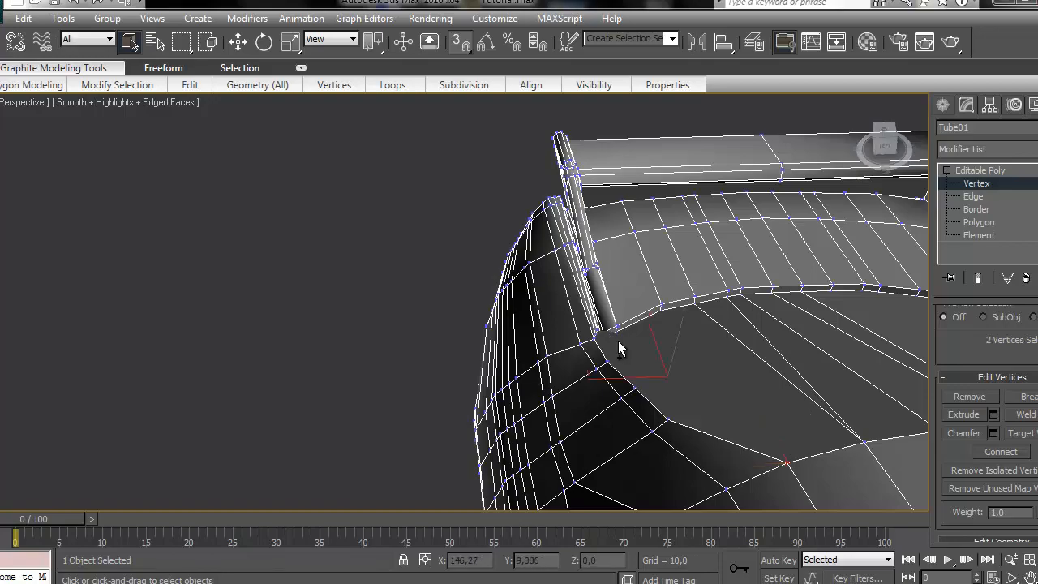
{"action": "key", "text": "ctrl+z"}
{"action": "left_click", "coordinate": [616, 327], "text": "ctrl"}
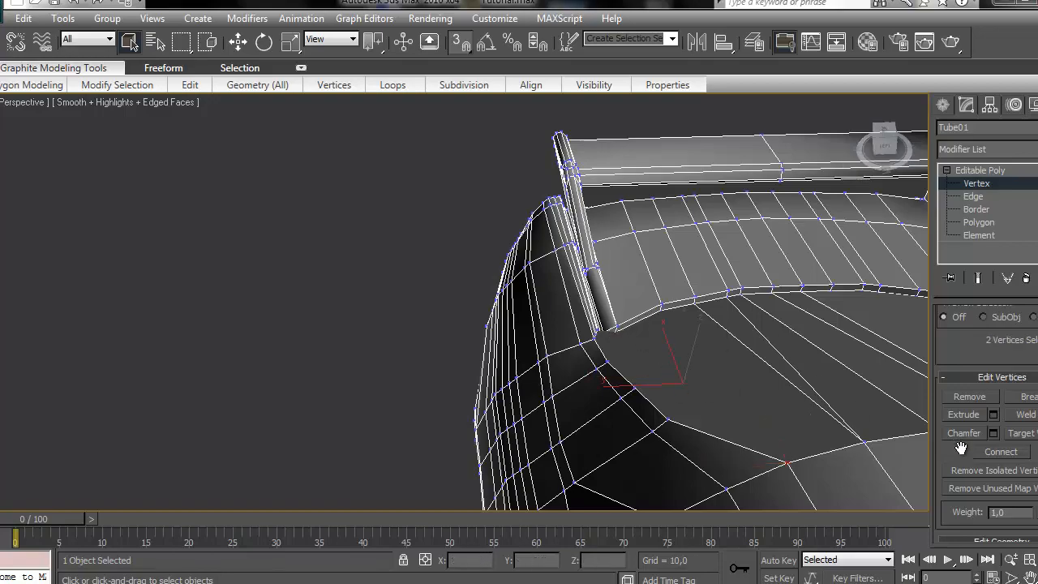
{"action": "left_click", "coordinate": [997, 452]}
Step: Connect the first uncut roof-edge vertex on the window's other half to its matching trunk-edge vertex
{"action": "middle_click_drag", "start_coordinate": [593, 359], "coordinate": [216, 319]}
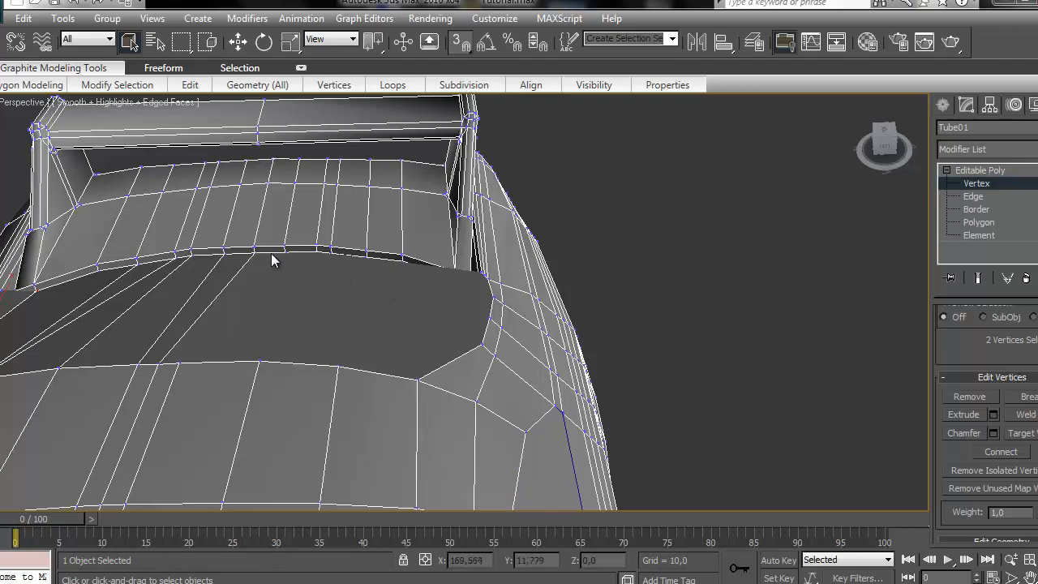
{"action": "left_click", "coordinate": [285, 253]}
{"action": "left_click", "coordinate": [259, 362], "text": "ctrl"}
{"action": "middle_click_drag", "start_coordinate": [336, 282], "coordinate": [382, 292], "text": "alt"}
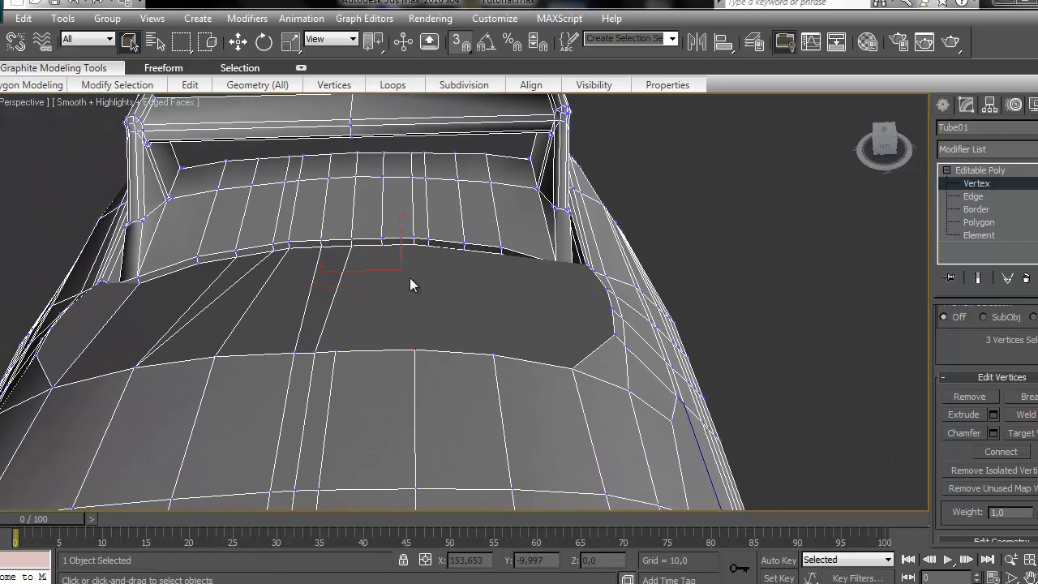
{"action": "left_click", "coordinate": [973, 451]}
Step: Connect the next roof-edge vertex on that half to three adjacent trunk-edge vertices of the rear window
{"action": "scroll", "coordinate": [543, 385], "scroll_direction": "up", "scroll_amount": 4}
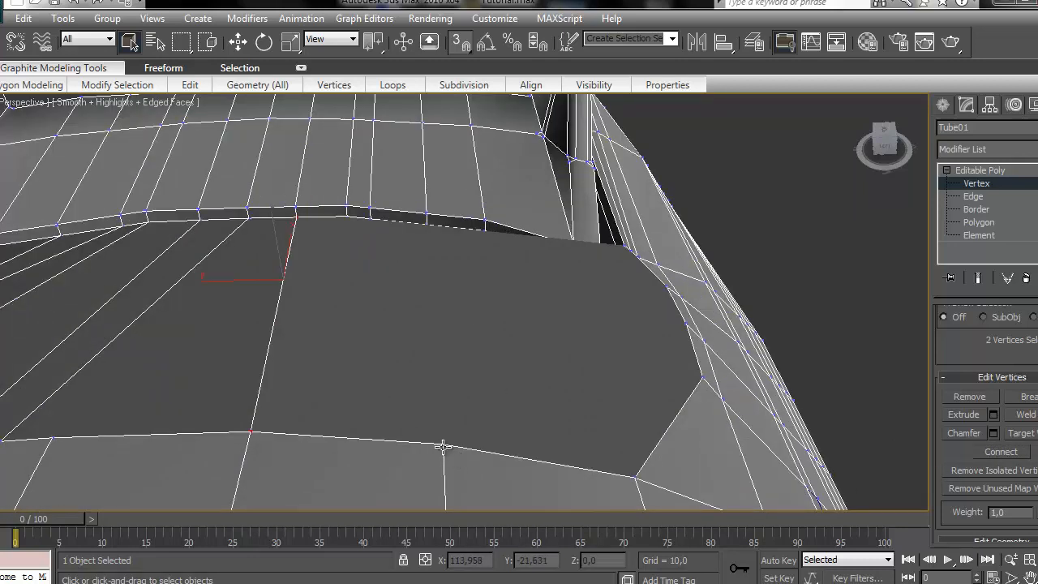
{"action": "left_click", "coordinate": [443, 446]}
{"action": "left_click", "coordinate": [367, 216], "text": "ctrl"}
{"action": "left_click", "coordinate": [425, 225], "text": "ctrl"}
{"action": "left_click", "coordinate": [999, 452]}
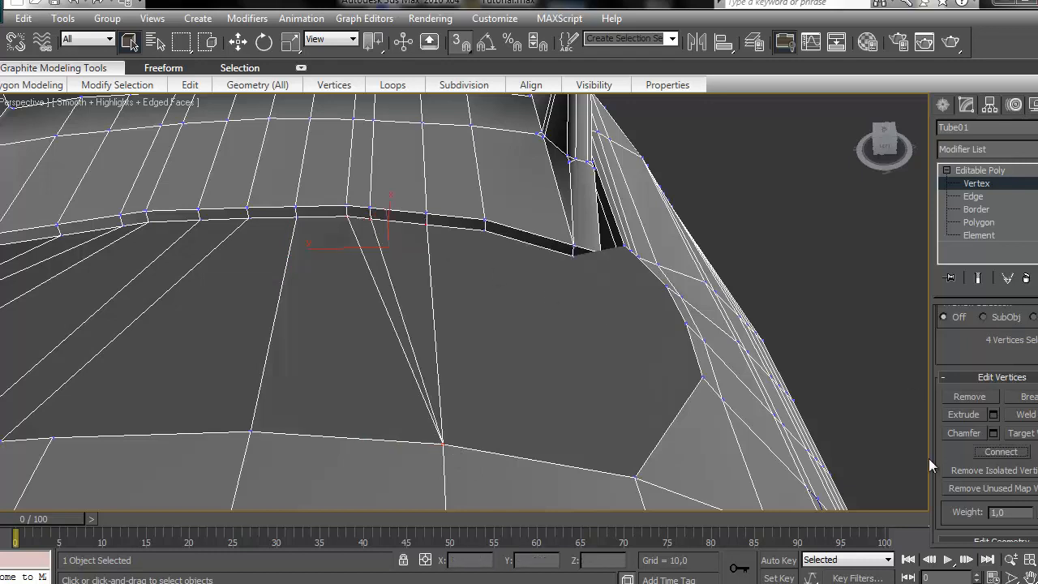
Step: Connect that half's roof-corner vertex to the two outermost trunk-edge vertices of the rear window
{"action": "left_click", "coordinate": [634, 475]}
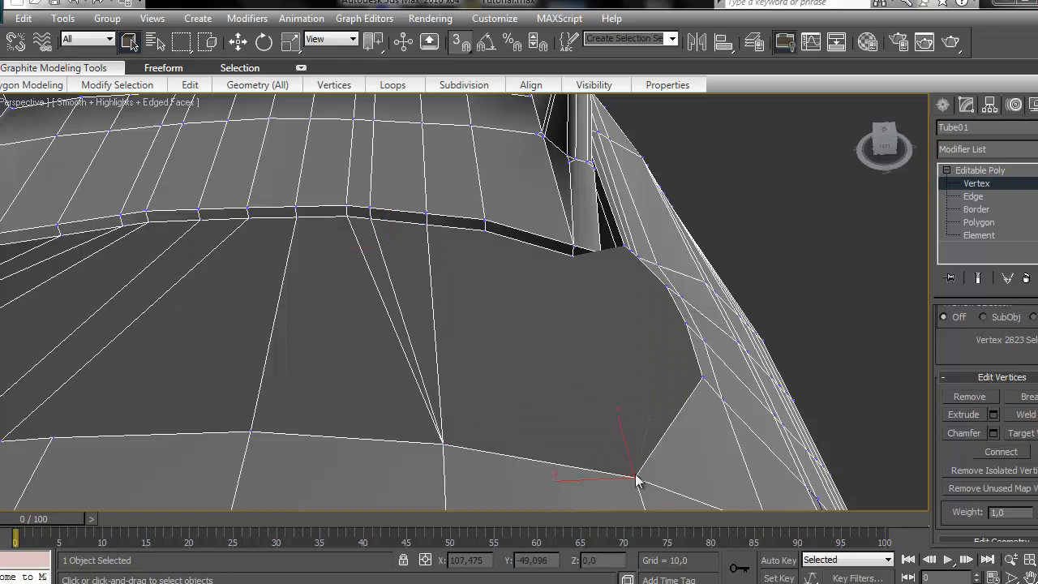
{"action": "left_click", "coordinate": [485, 234], "text": "ctrl"}
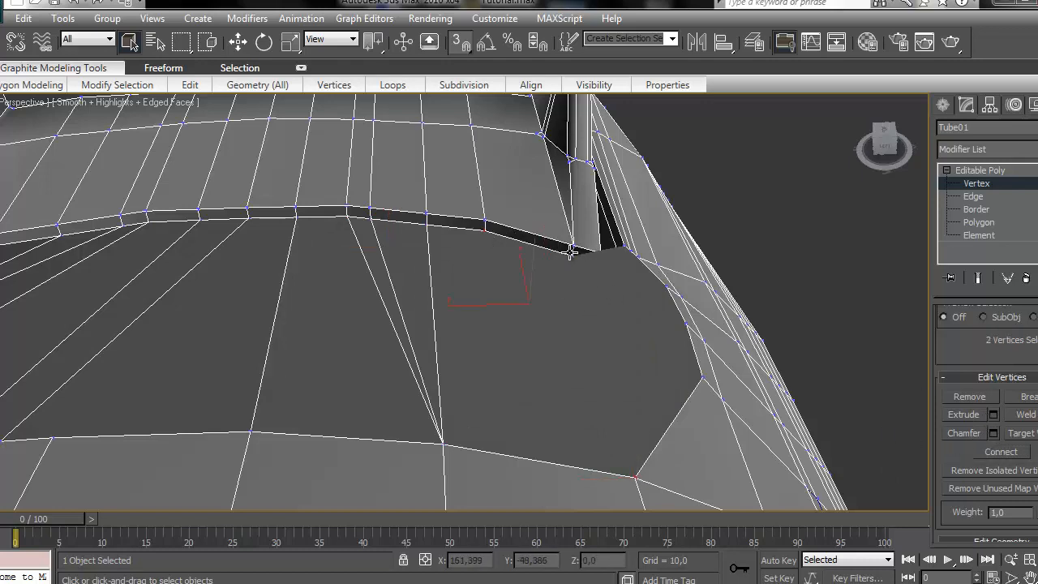
{"action": "key", "text": "ctrl+z"}
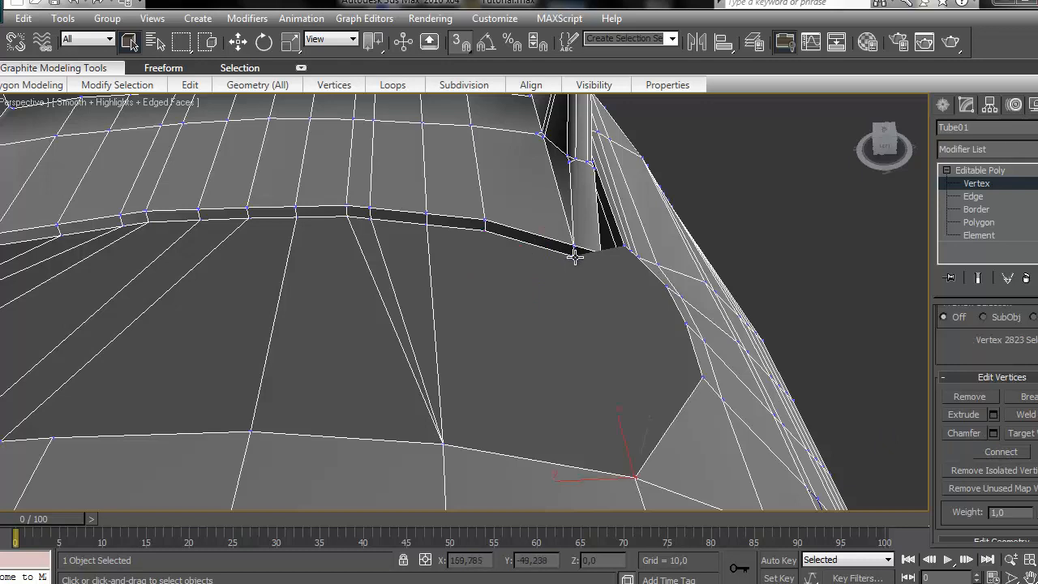
{"action": "left_click", "coordinate": [483, 234], "text": "ctrl"}
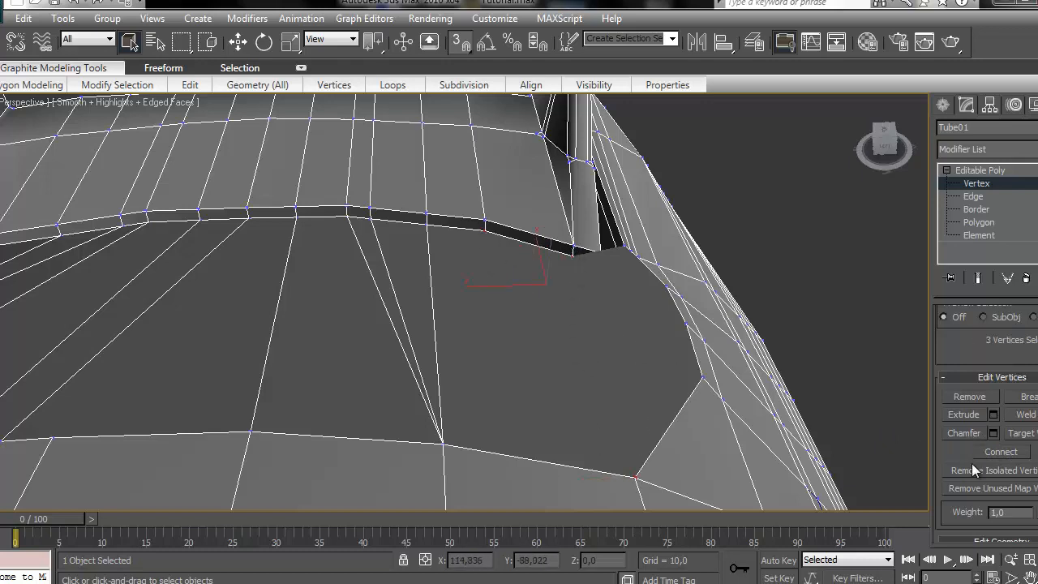
{"action": "left_click", "coordinate": [1001, 452]}
Step: Select the four vertices along the rear window's curved side edge and inspect how they line up with the bodywork
{"action": "middle_click_drag", "start_coordinate": [735, 374], "coordinate": [652, 333]}
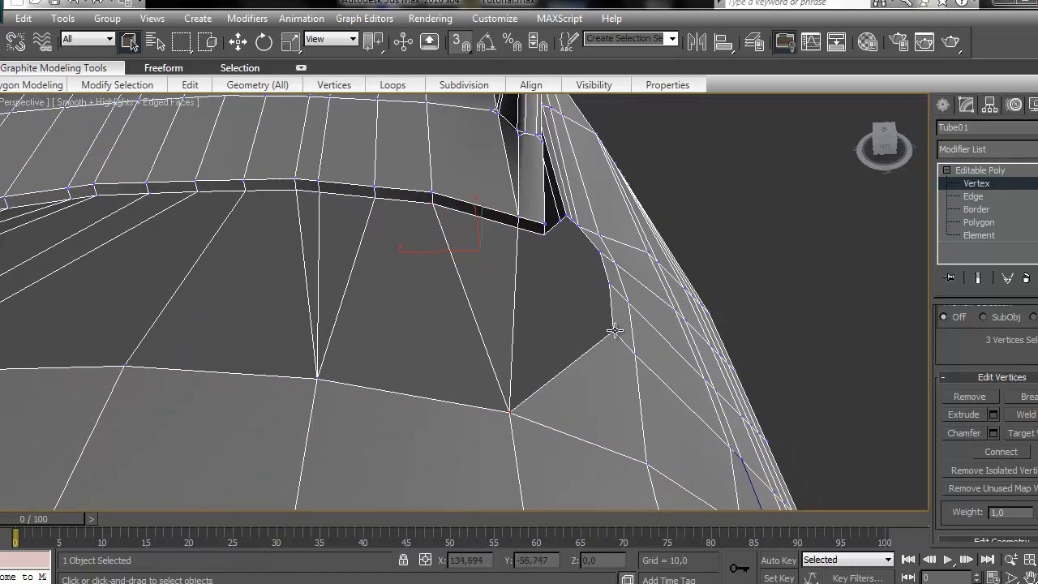
{"action": "left_click", "coordinate": [614, 331]}
{"action": "left_click", "coordinate": [606, 281], "text": "ctrl"}
{"action": "left_click", "coordinate": [577, 222], "text": "ctrl"}
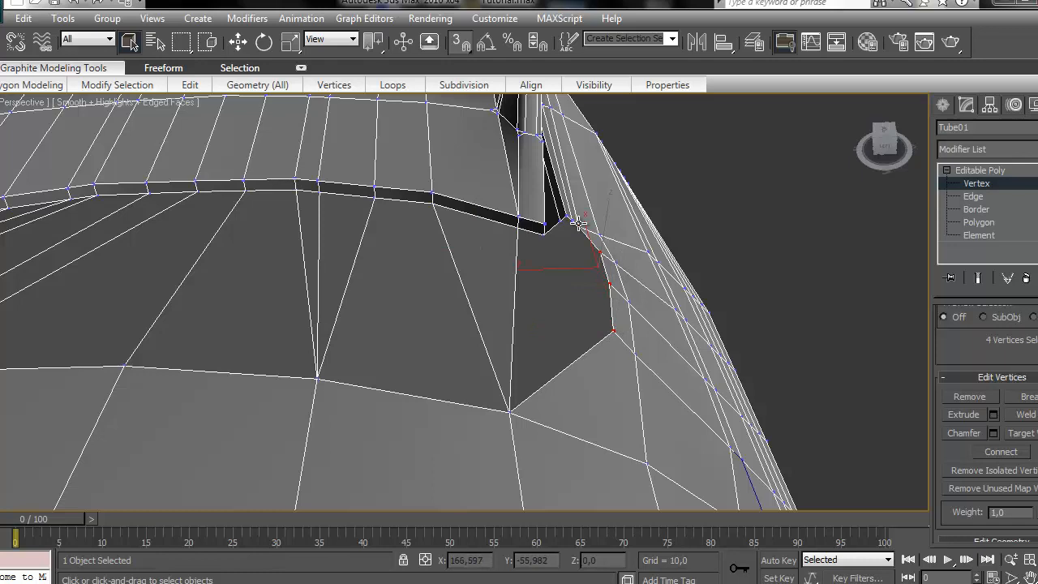
{"action": "left_click", "coordinate": [237, 41]}
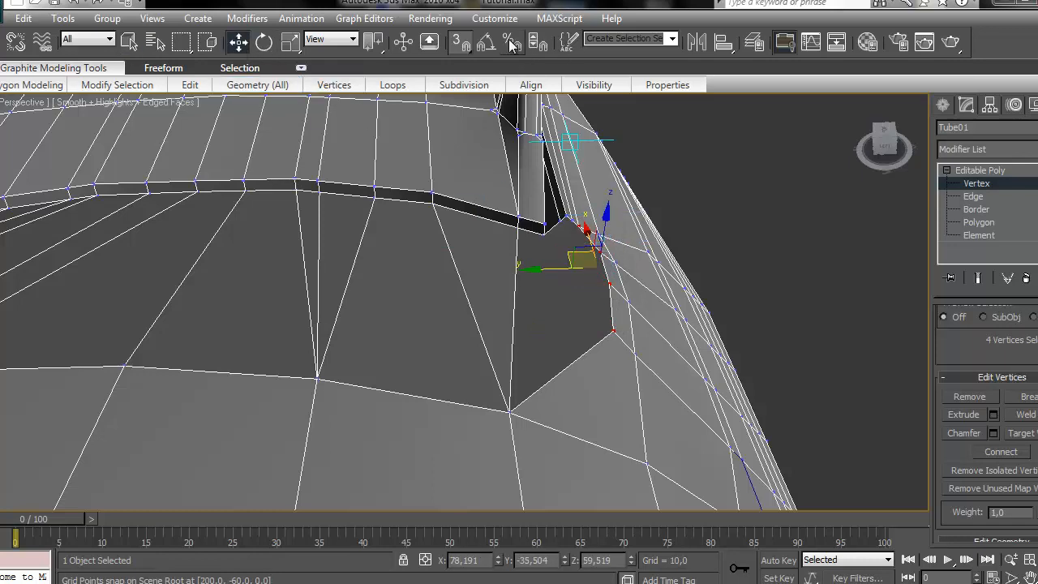
{"action": "mouse_move", "coordinate": [604, 227]}
{"action": "left_mouse_down"}
{"action": "mouse_move", "coordinate": [602, 249]}
{"action": "mouse_move", "coordinate": [602, 224]}
{"action": "left_mouse_up"}
{"action": "left_click_drag", "start_coordinate": [876, 136], "coordinate": [482, 118]}
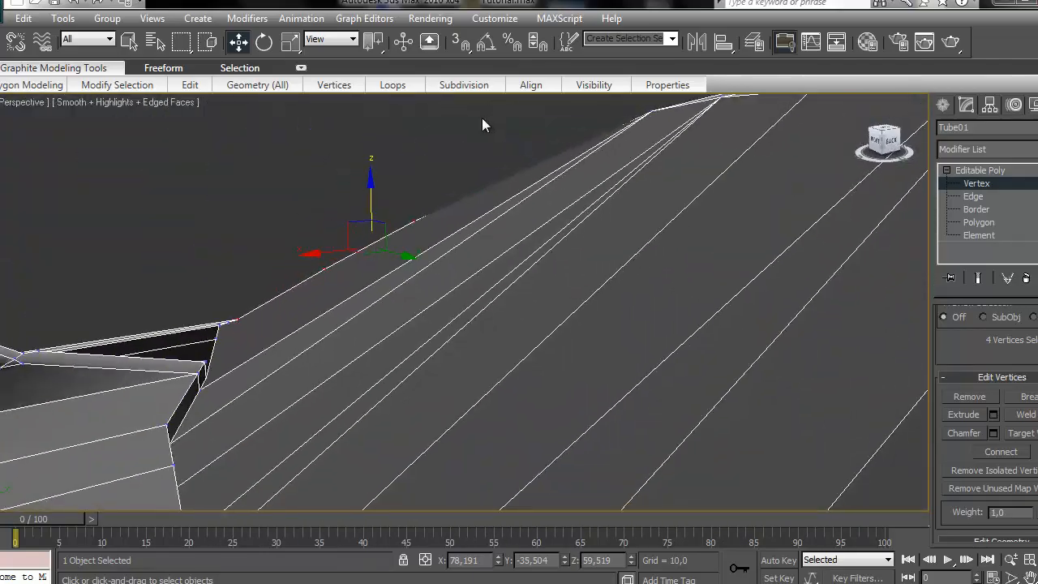
{"action": "middle_click_drag", "start_coordinate": [741, 269], "coordinate": [695, 304]}
{"action": "scroll", "coordinate": [695, 304], "scroll_direction": "down", "scroll_amount": 4}
{"action": "left_click_drag", "start_coordinate": [886, 141], "coordinate": [913, 154]}
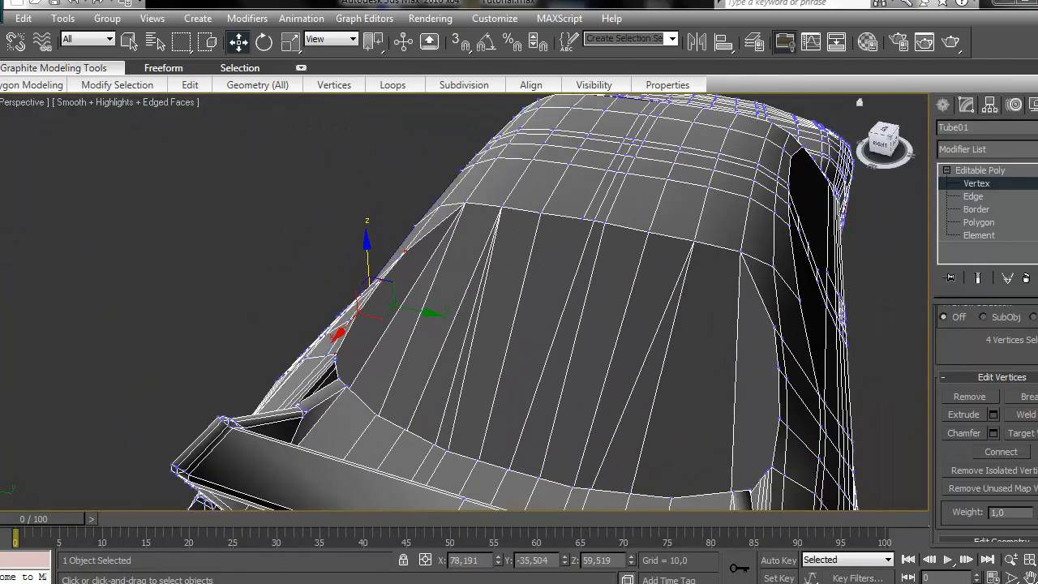
Step: Detach the rear window's 13 polygons from the car body as a separate object named rear_windshie
{"action": "left_click", "coordinate": [975, 209]}
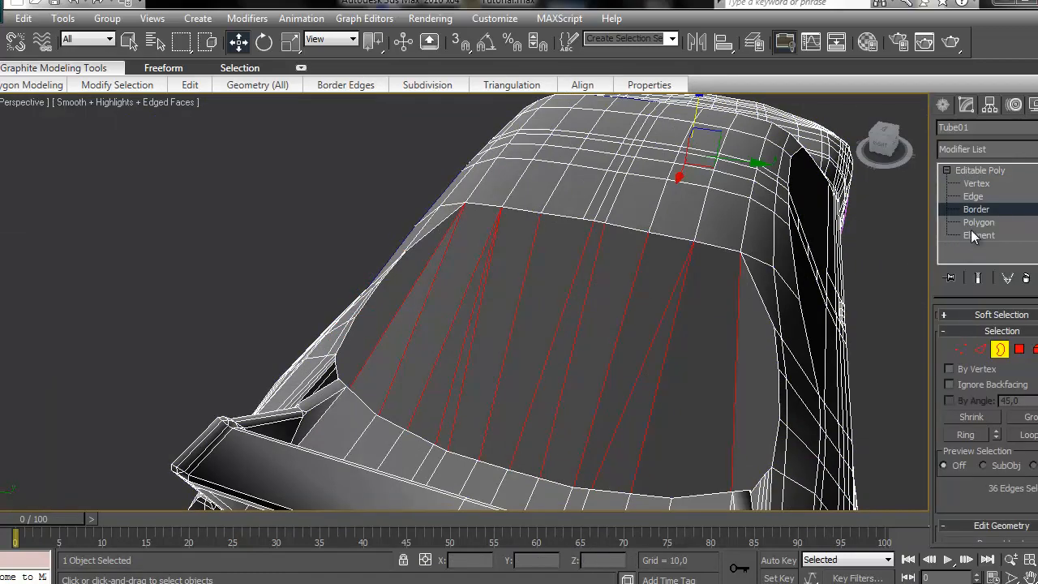
{"action": "left_click", "coordinate": [972, 226]}
{"action": "middle_click_drag", "start_coordinate": [752, 279], "coordinate": [513, 224]}
{"action": "left_click_drag", "start_coordinate": [997, 451], "coordinate": [1014, 312]}
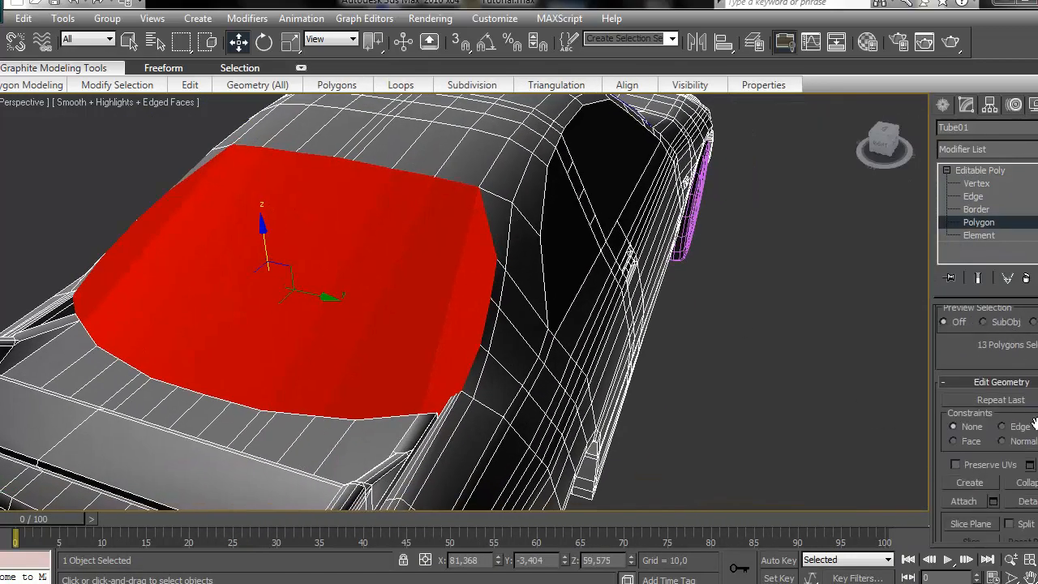
{"action": "left_click", "coordinate": [1024, 501]}
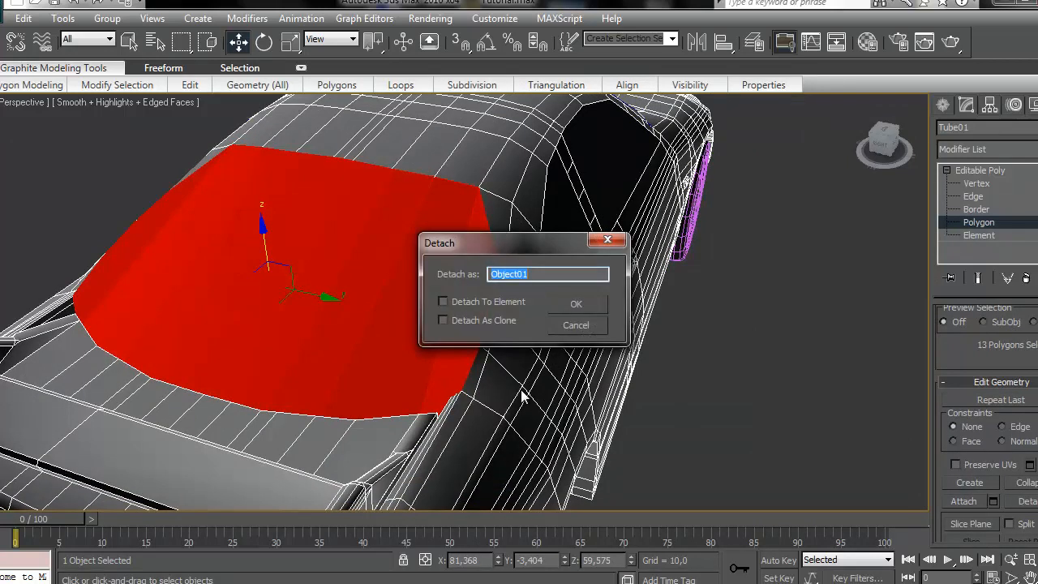
{"action": "type", "text": "rear_windshie"}
{"action": "key", "text": "Return"}
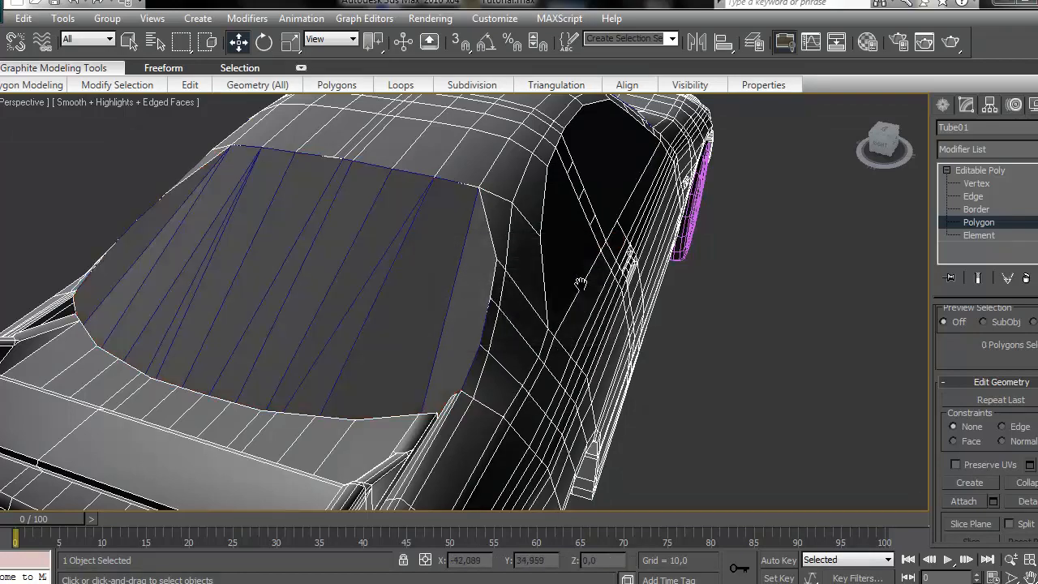
Step: Detach the right door's window polygon from the car body as an object named door_right_windshiel
{"action": "scroll", "coordinate": [581, 285], "scroll_direction": "down", "scroll_amount": 5}
{"action": "left_click_drag", "start_coordinate": [885, 141], "coordinate": [777, 136]}
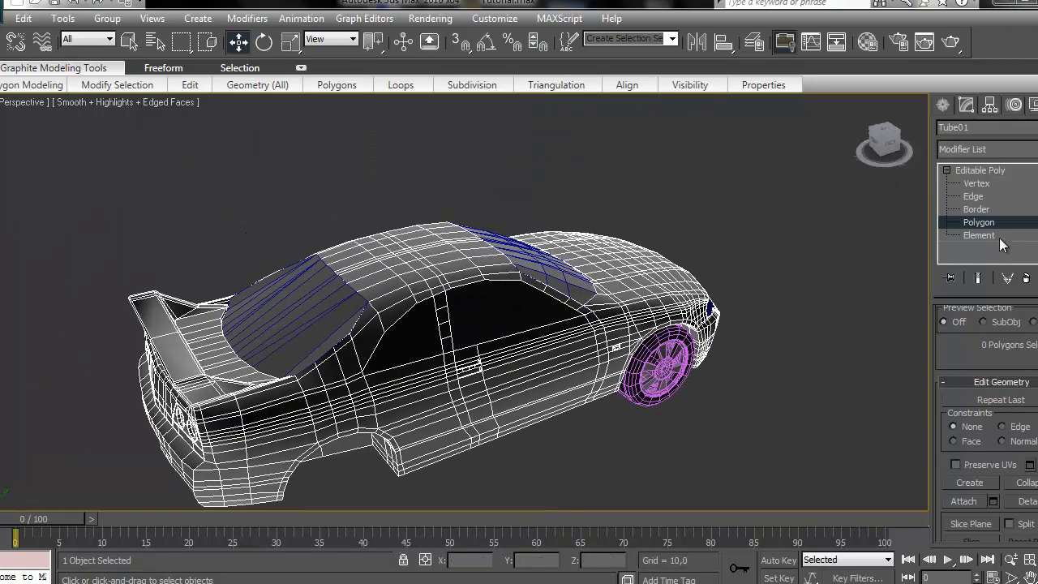
{"action": "left_click", "coordinate": [489, 303]}
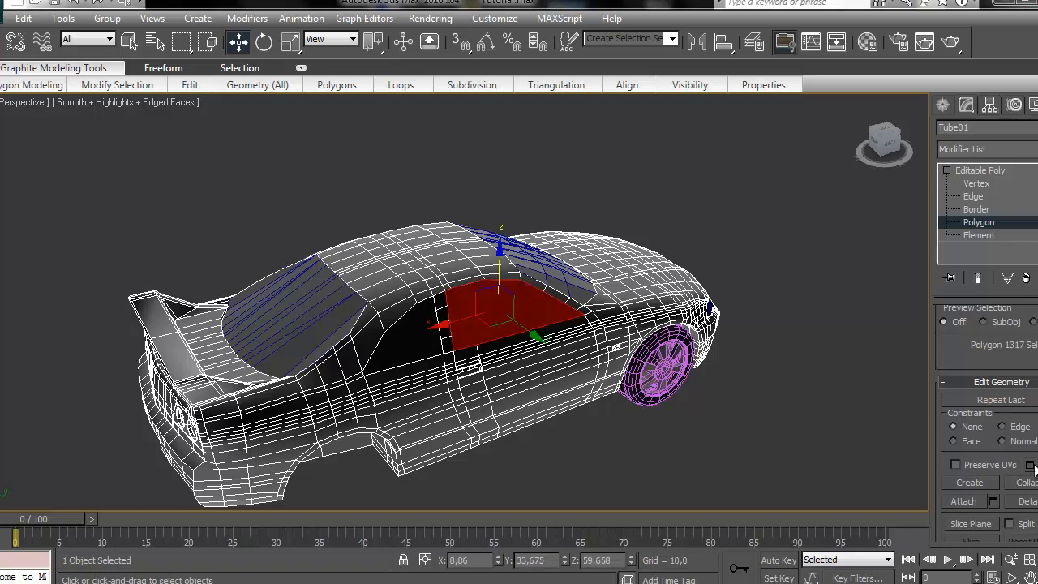
{"action": "left_click", "coordinate": [1025, 503]}
{"action": "type", "text": "door_right_windshiel"}
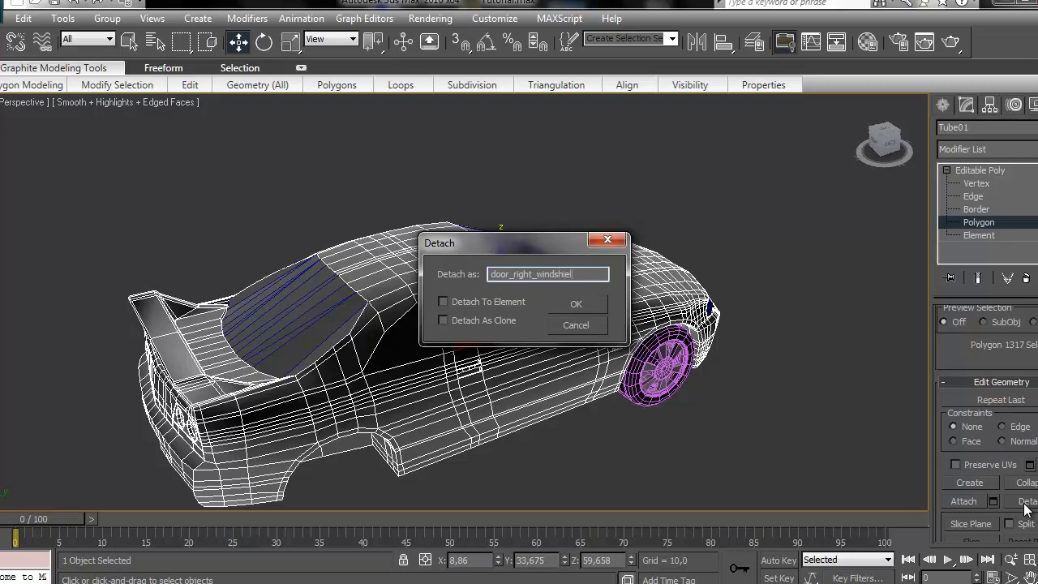
{"action": "key", "text": "Return"}
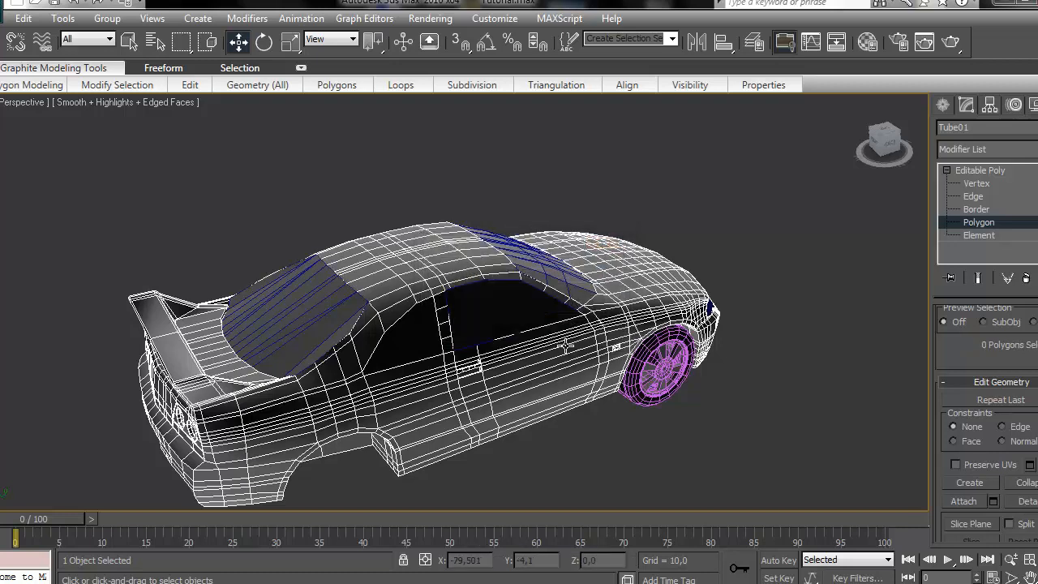
Step: Detach the small side window polygon behind the right door as an object named random2_windshield
{"action": "left_click", "coordinate": [428, 343]}
{"action": "left_click", "coordinate": [1026, 502]}
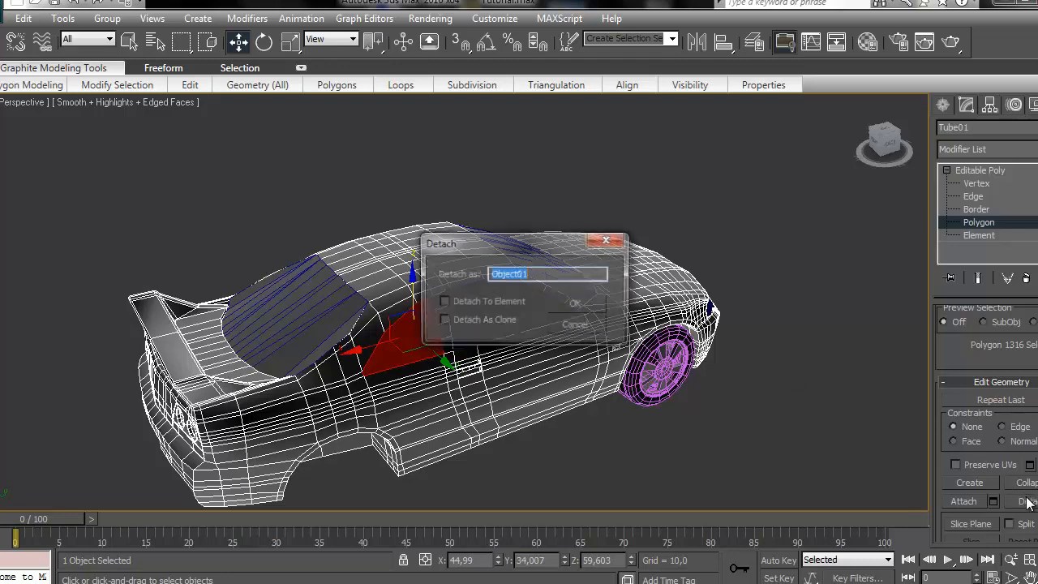
{"action": "type", "text": "random2_windshield"}
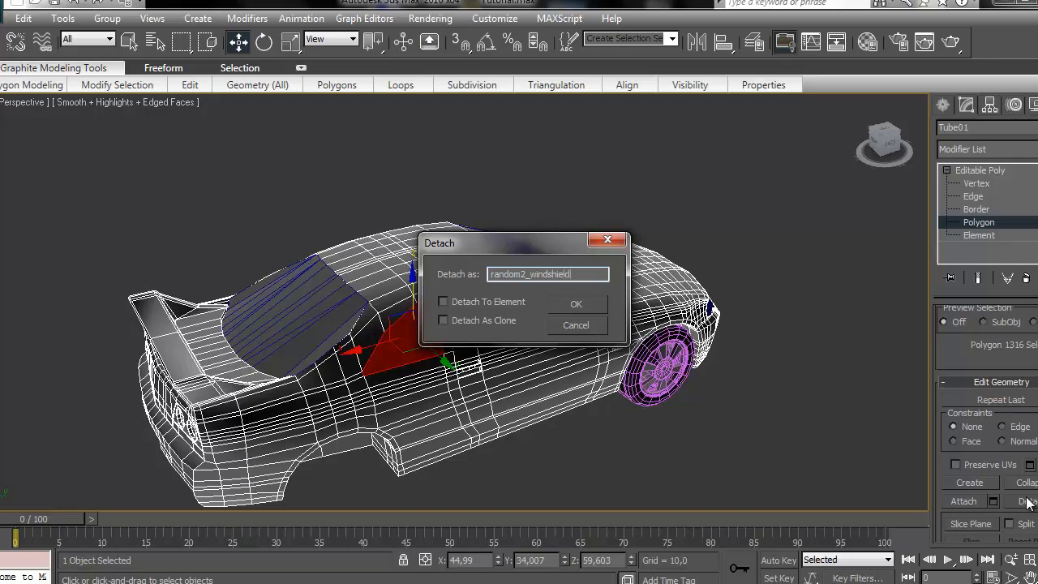
{"action": "key", "text": "Return"}
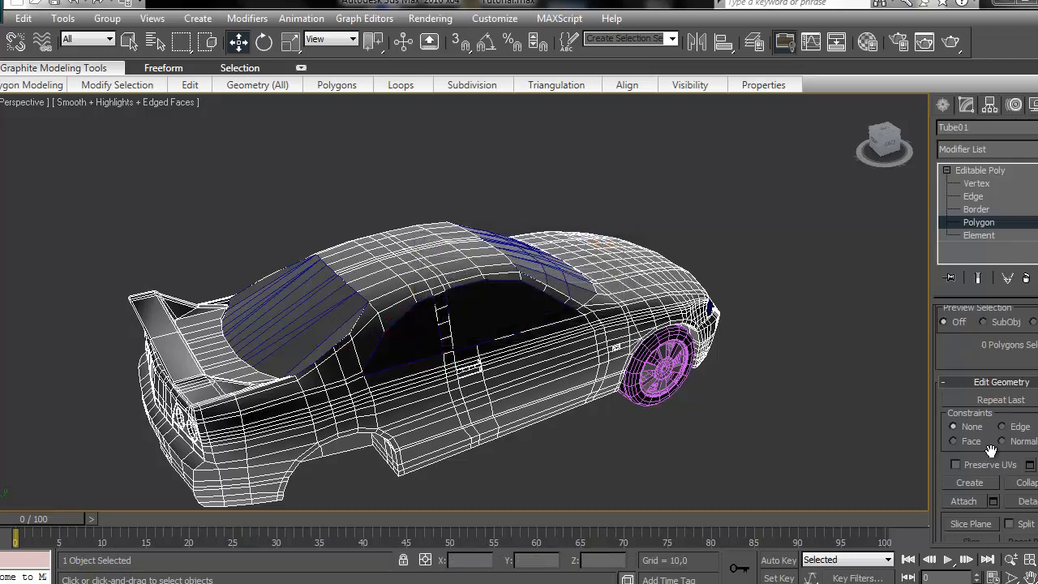
Step: Leave polygon editing and select all six window objects: windshield, rear window, and both side windows on each side
{"action": "middle_click_drag", "start_coordinate": [725, 352], "coordinate": [835, 345], "text": "alt"}
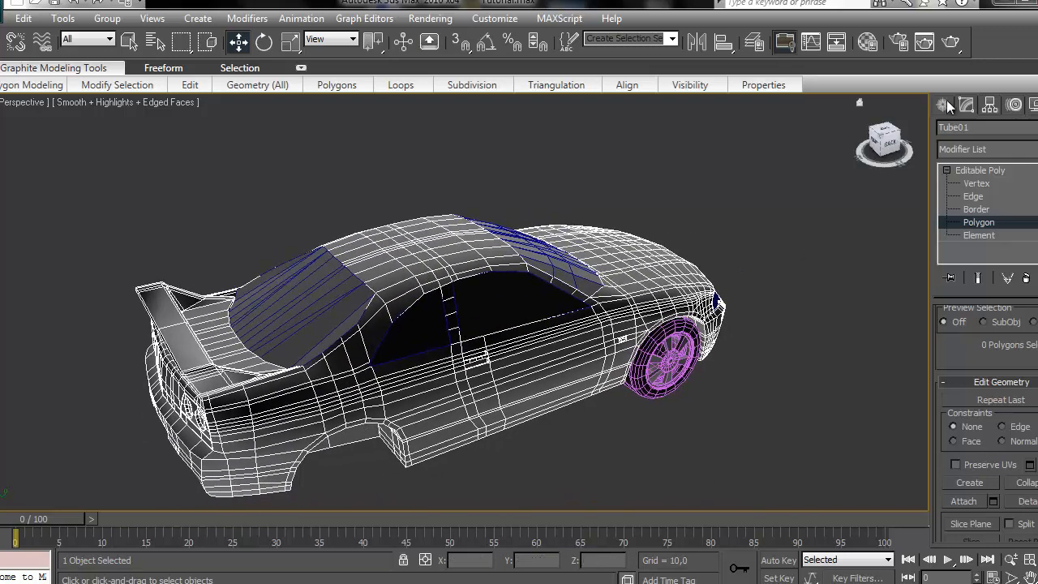
{"action": "left_click", "coordinate": [943, 105]}
{"action": "left_click", "coordinate": [473, 297]}
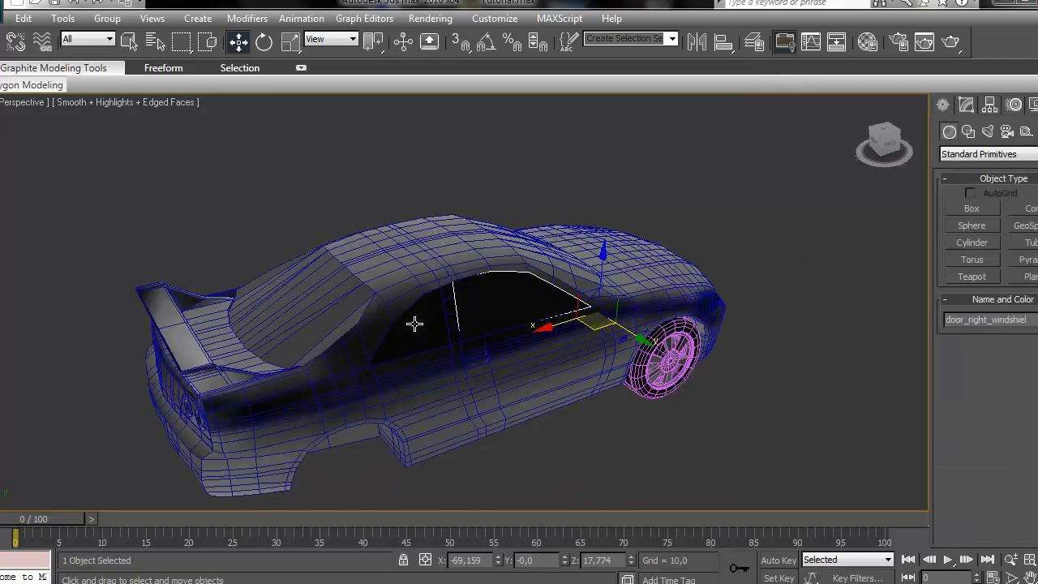
{"action": "left_click", "coordinate": [415, 322], "text": "ctrl"}
{"action": "left_click", "coordinate": [318, 284], "text": "ctrl"}
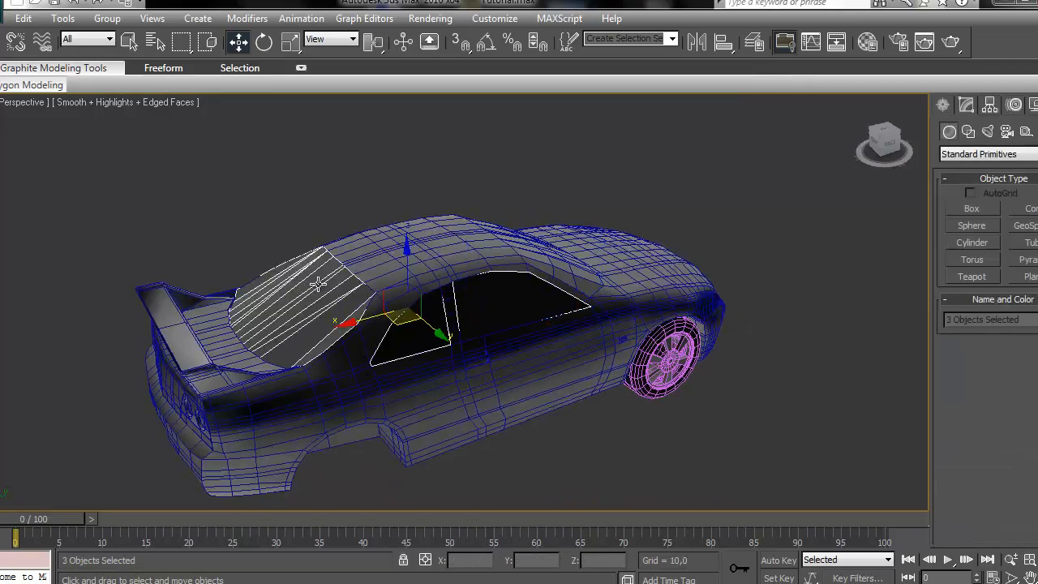
{"action": "left_click", "coordinate": [579, 262], "text": "ctrl"}
{"action": "left_click_drag", "start_coordinate": [889, 146], "coordinate": [867, 128]}
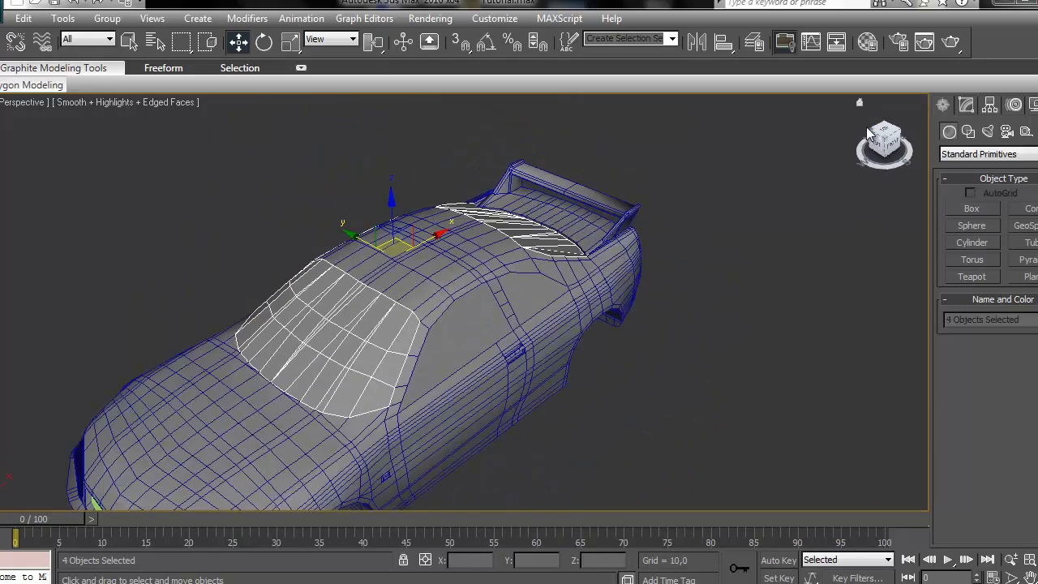
{"action": "left_click", "coordinate": [533, 281], "text": "ctrl"}
{"action": "left_click", "coordinate": [454, 320], "text": "ctrl"}
Step: Assign the dark 03 - Default material with 60 opacity to the selected windows, then clear the selection
{"action": "key", "text": "m"}
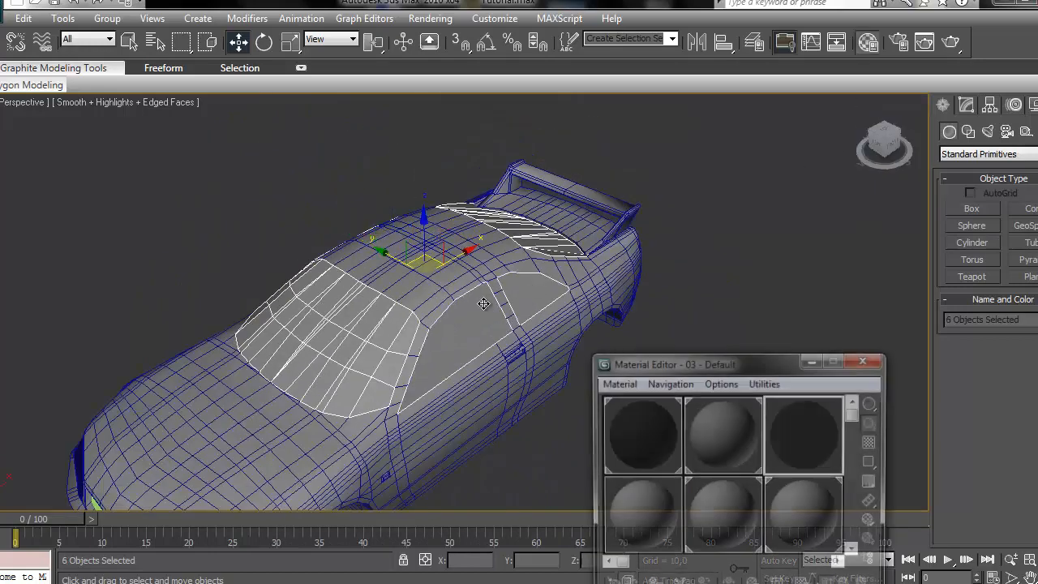
{"action": "left_click_drag", "start_coordinate": [754, 363], "coordinate": [858, 115]}
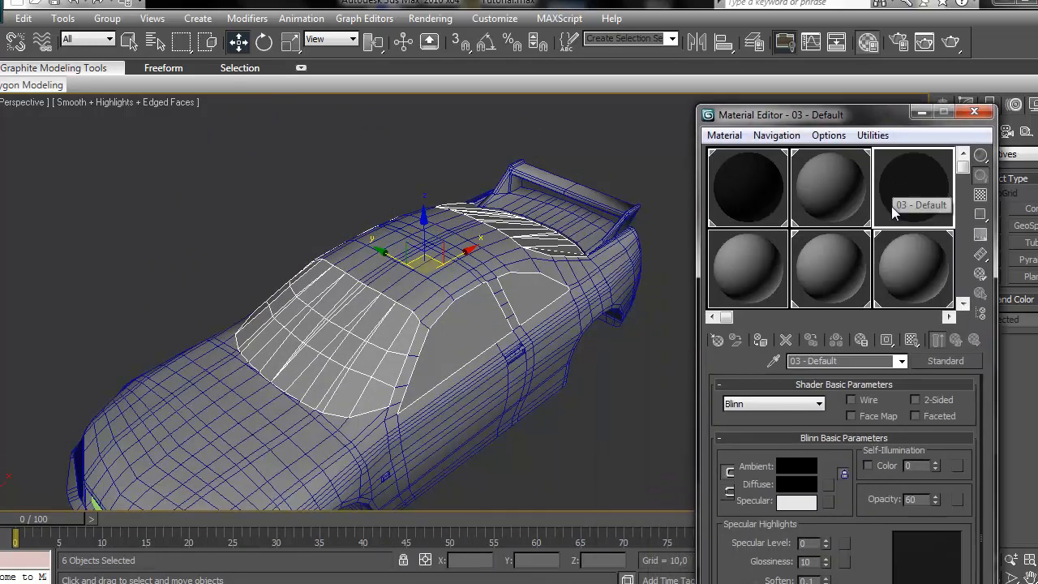
{"action": "left_click_drag", "start_coordinate": [908, 174], "coordinate": [369, 335]}
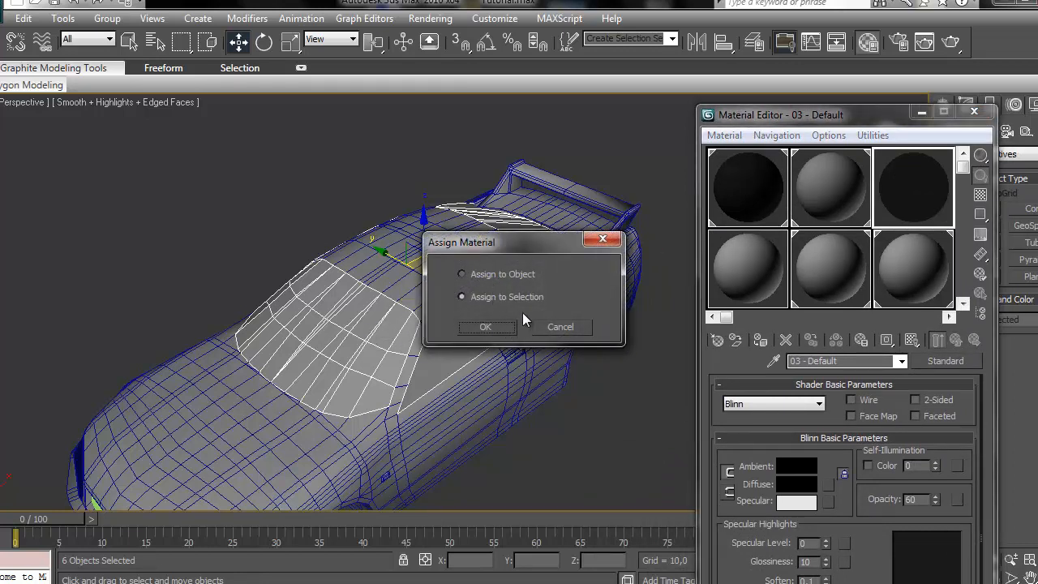
{"action": "left_click", "coordinate": [460, 323]}
{"action": "left_click", "coordinate": [593, 418]}
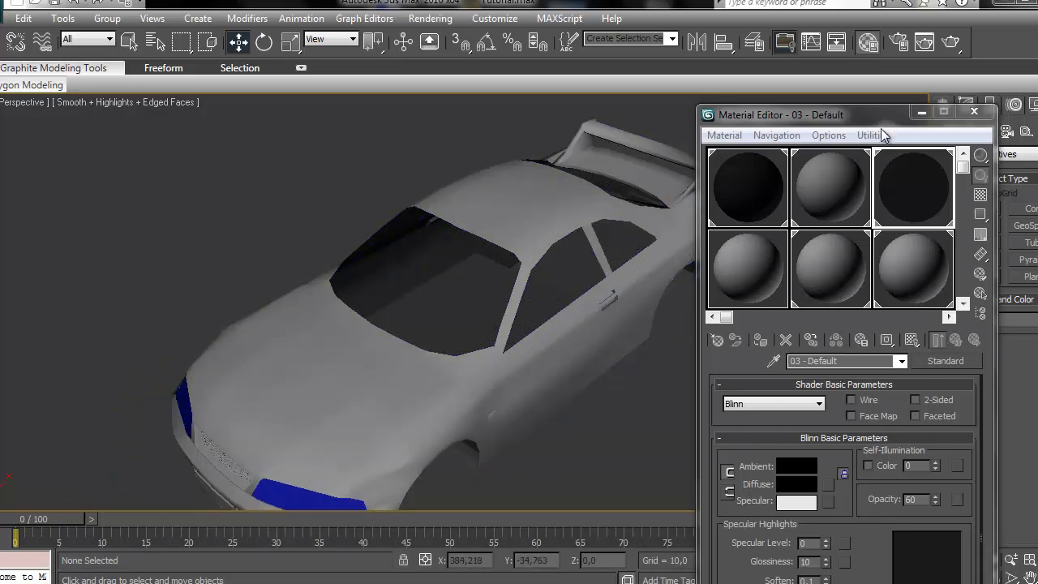
Step: Examine the car's dark transparent windows from the front, sides and rear
{"action": "left_click_drag", "start_coordinate": [850, 117], "coordinate": [784, 342]}
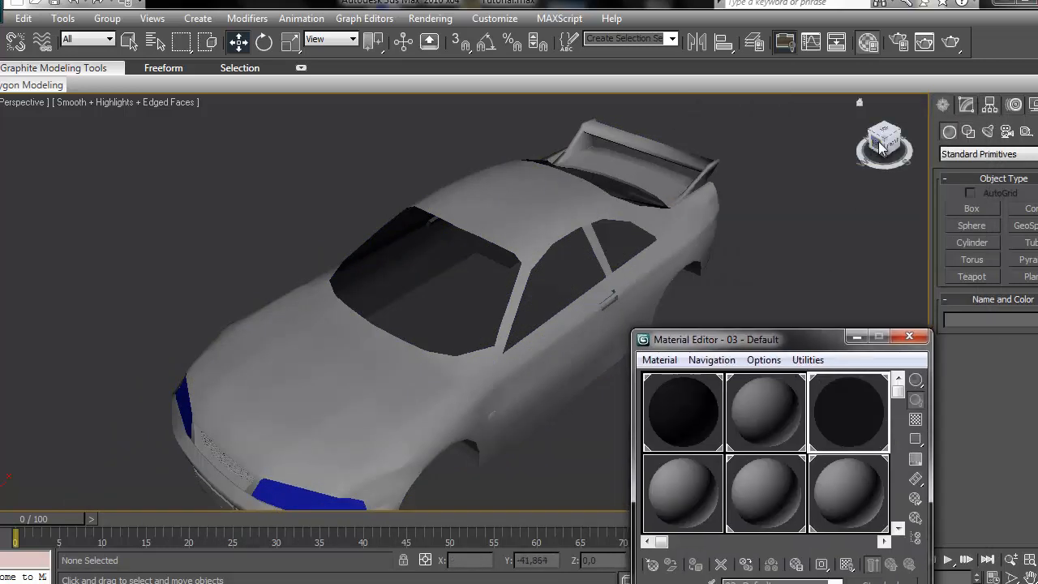
{"action": "mouse_move", "coordinate": [883, 142]}
{"action": "left_mouse_down"}
{"action": "mouse_move", "coordinate": [2, 128]}
{"action": "mouse_move", "coordinate": [176, 120]}
{"action": "mouse_move", "coordinate": [73, 127]}
{"action": "mouse_move", "coordinate": [908, 132]}
{"action": "mouse_move", "coordinate": [823, 146]}
{"action": "mouse_move", "coordinate": [704, 133]}
{"action": "mouse_move", "coordinate": [925, 133]}
{"action": "mouse_move", "coordinate": [839, 127]}
{"action": "mouse_move", "coordinate": [781, 138]}
{"action": "mouse_move", "coordinate": [899, 135]}
{"action": "left_mouse_up"}
{"action": "mouse_move", "coordinate": [516, 326]}
{"action": "middle_mouse_down"}
{"action": "mouse_move", "coordinate": [725, 225]}
{"action": "mouse_move", "coordinate": [558, 205]}
{"action": "mouse_move", "coordinate": [195, 322]}
{"action": "mouse_move", "coordinate": [515, 335]}
{"action": "middle_mouse_up"}
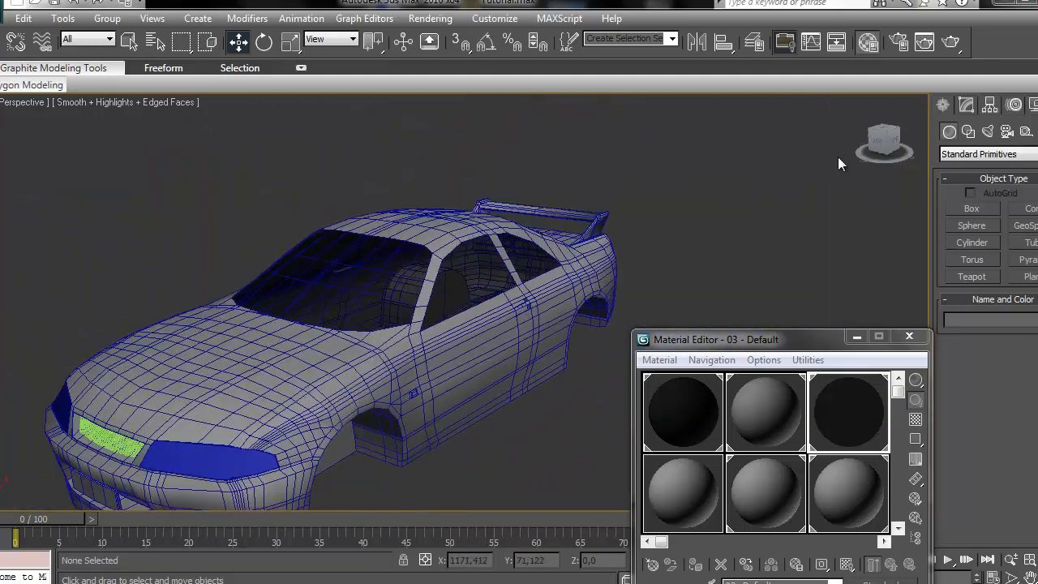
{"action": "middle_click_drag", "start_coordinate": [837, 156], "coordinate": [678, 132], "text": "alt"}
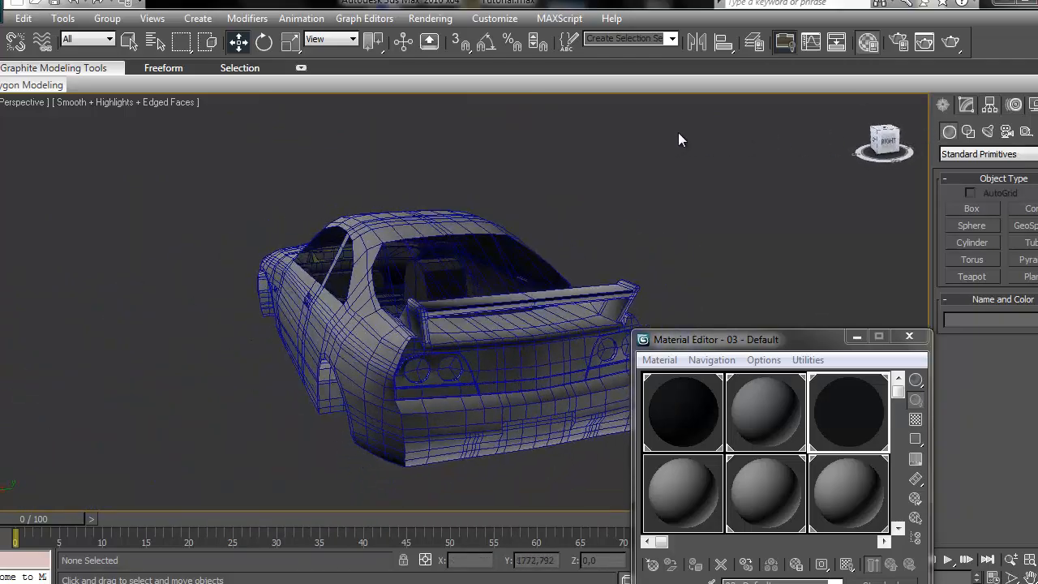
{"action": "left_click_drag", "start_coordinate": [678, 132], "coordinate": [699, 122]}
{"action": "middle_click_drag", "start_coordinate": [556, 313], "coordinate": [485, 302]}
{"action": "left_click_drag", "start_coordinate": [884, 141], "coordinate": [154, 151]}
{"action": "middle_click_drag", "start_coordinate": [412, 370], "coordinate": [521, 318]}
Step: Select the car body and attach the blue headlight object to it
{"action": "scroll", "coordinate": [522, 318], "scroll_direction": "up", "scroll_amount": 4}
{"action": "left_click", "coordinate": [410, 288]}
{"action": "middle_click_drag", "start_coordinate": [410, 288], "coordinate": [373, 294]}
{"action": "left_click", "coordinate": [551, 214]}
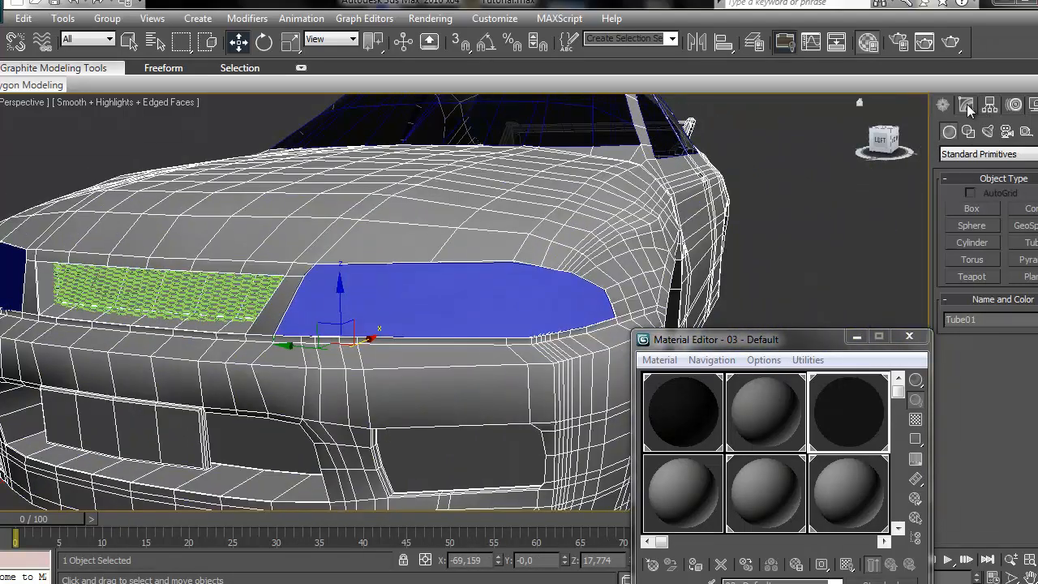
{"action": "middle_click_drag", "start_coordinate": [730, 158], "coordinate": [741, 183]}
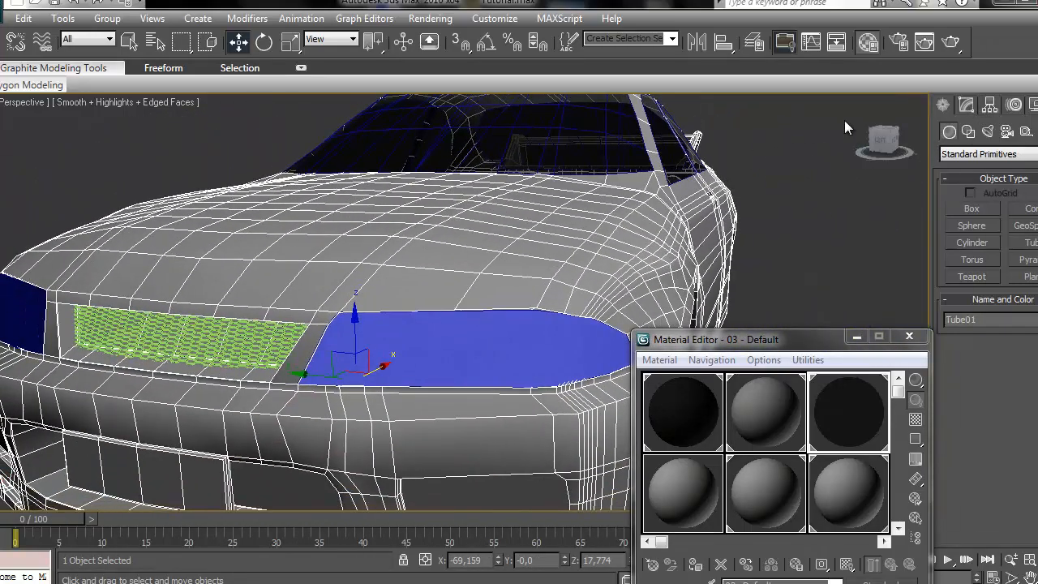
{"action": "left_click", "coordinate": [969, 107]}
{"action": "scroll", "coordinate": [1014, 468], "scroll_direction": "down", "scroll_amount": 5}
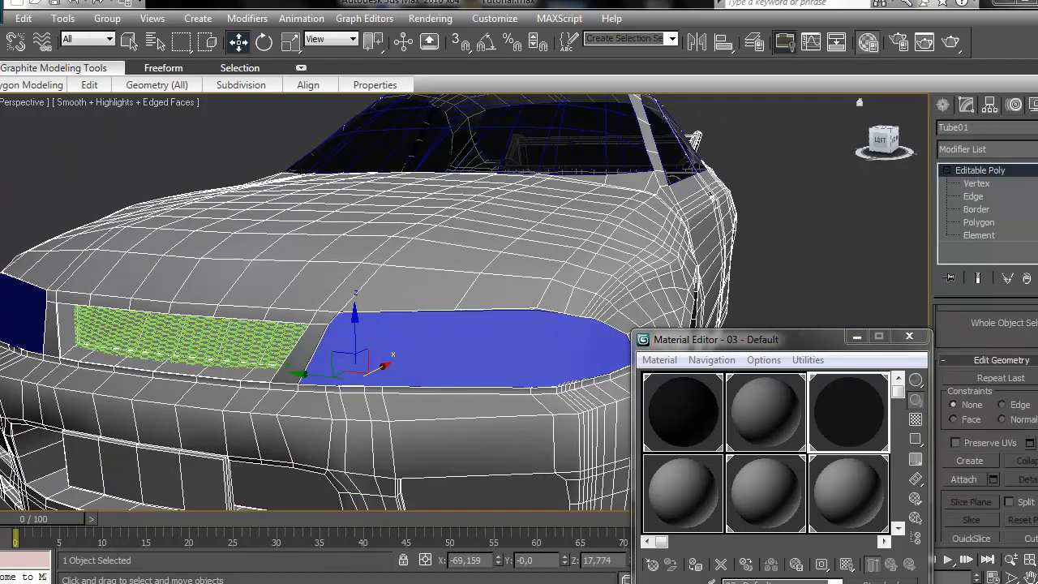
{"action": "left_click", "coordinate": [965, 401]}
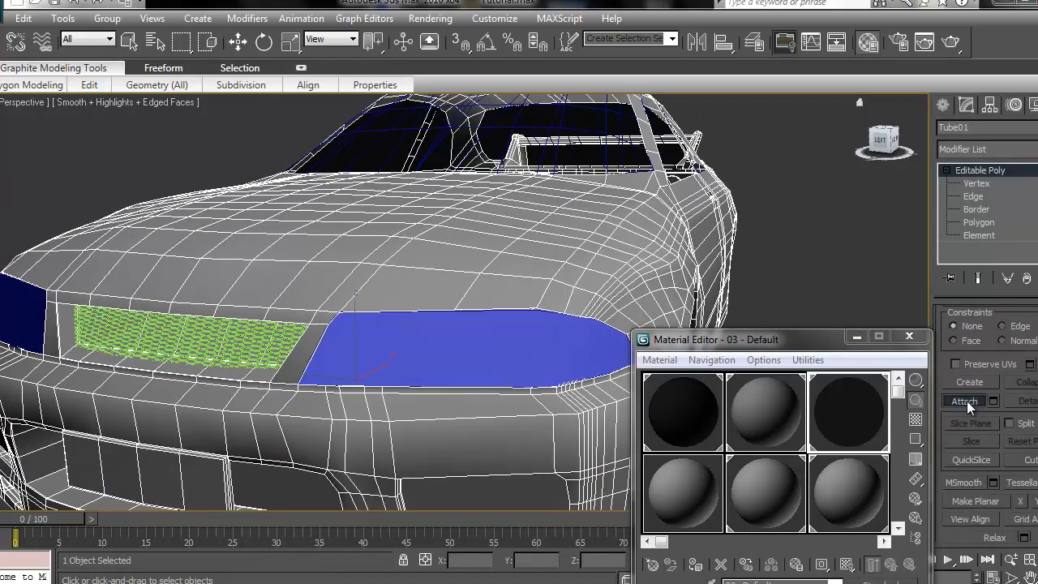
{"action": "left_click", "coordinate": [431, 339]}
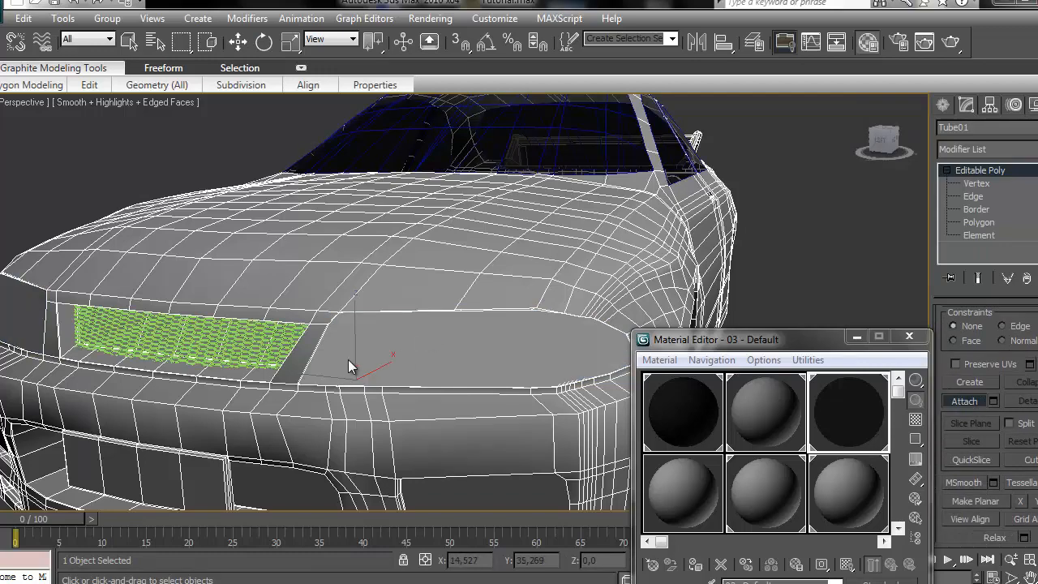
Step: Attach the green honeycomb grille to the car body, using Match Material IDs to Material and Condense Material and IDs
{"action": "scroll", "coordinate": [224, 342], "scroll_direction": "up", "scroll_amount": 6}
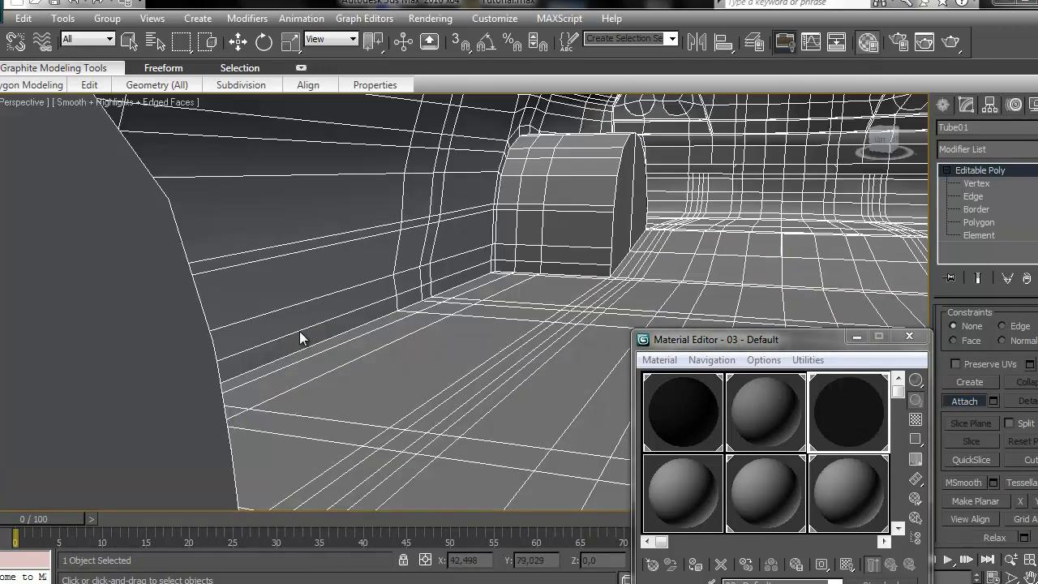
{"action": "scroll", "coordinate": [300, 331], "scroll_direction": "down", "scroll_amount": 2}
{"action": "left_click", "coordinate": [305, 322]}
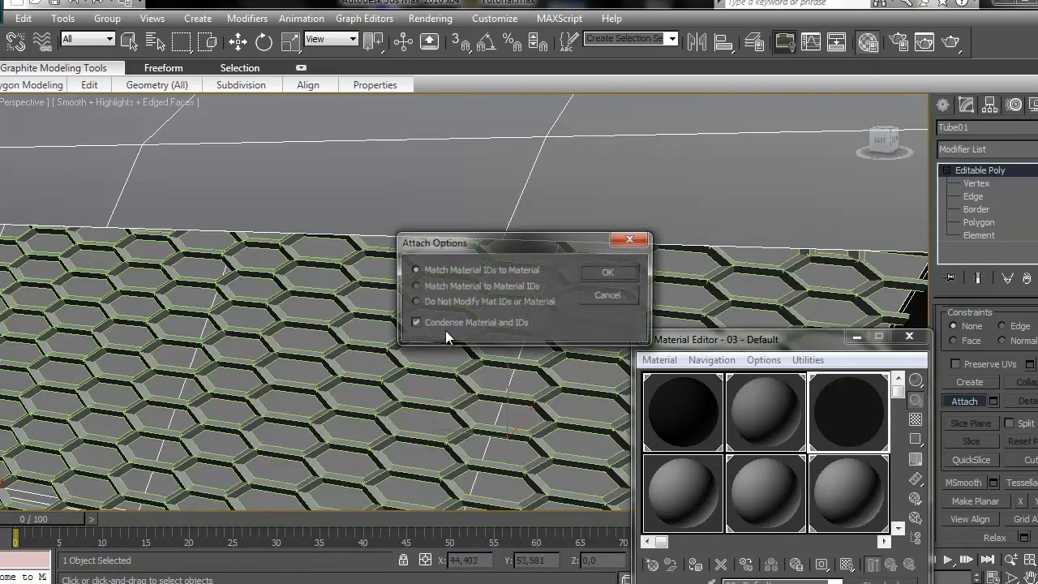
{"action": "left_click", "coordinate": [610, 276]}
{"action": "scroll", "coordinate": [459, 304], "scroll_direction": "down", "scroll_amount": 5}
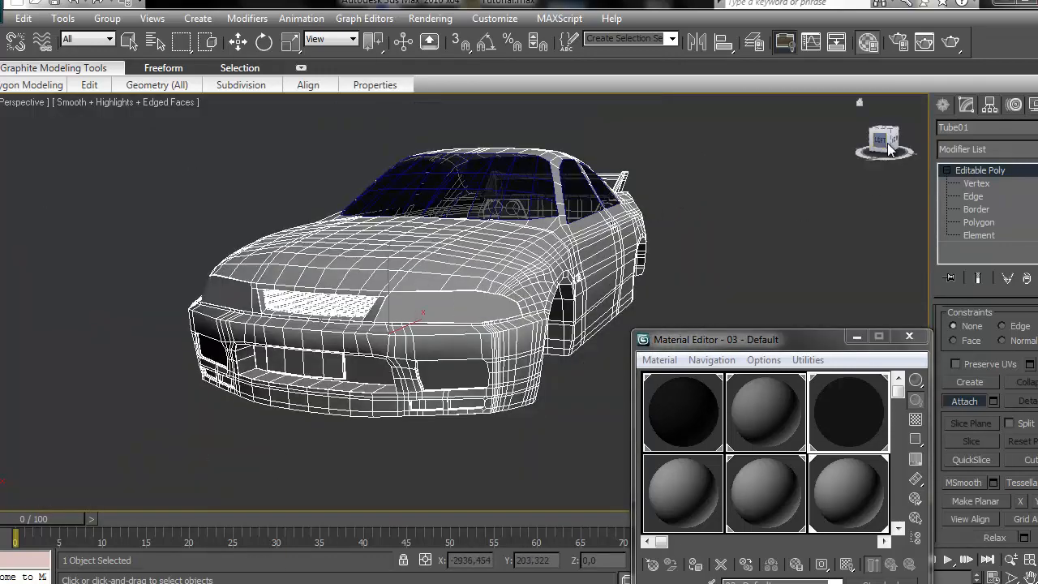
Step: Select both headlight cover polygons on the car body and choose the 07 - Default material for them
{"action": "mouse_move", "coordinate": [883, 143]}
{"action": "left_mouse_down"}
{"action": "mouse_move", "coordinate": [913, 132]}
{"action": "mouse_move", "coordinate": [660, 138]}
{"action": "mouse_move", "coordinate": [657, 119]}
{"action": "mouse_move", "coordinate": [822, 162]}
{"action": "mouse_move", "coordinate": [890, 146]}
{"action": "left_mouse_up"}
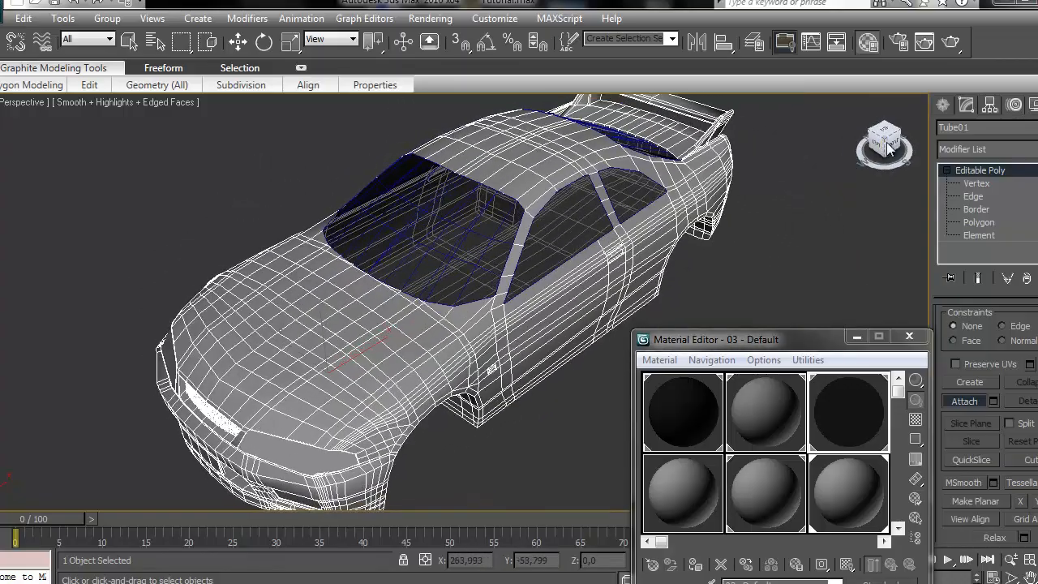
{"action": "left_click", "coordinate": [944, 105]}
{"action": "key", "text": "w"}
{"action": "middle_click_drag", "start_coordinate": [406, 281], "coordinate": [528, 197]}
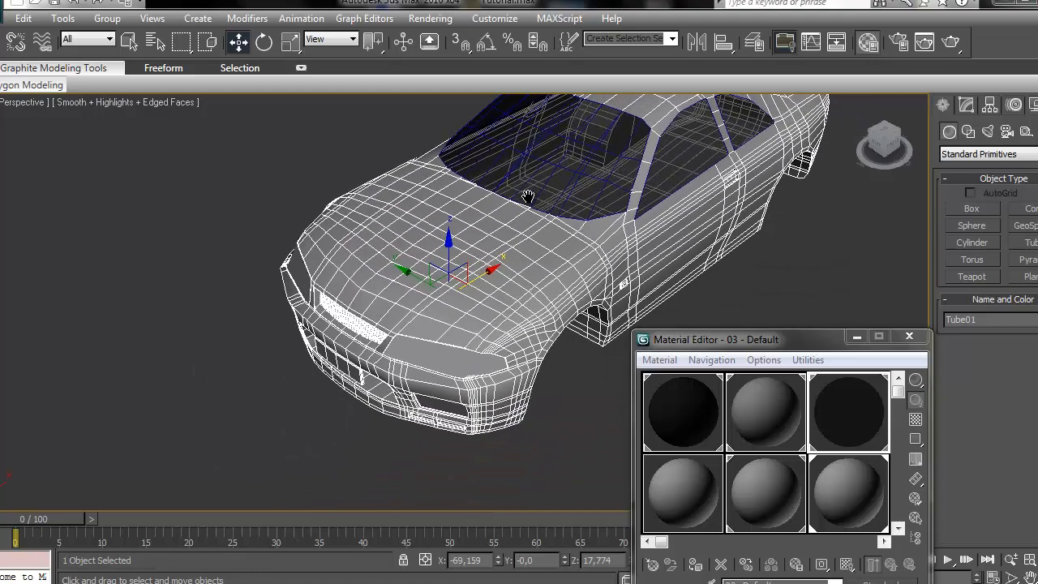
{"action": "scroll", "coordinate": [531, 207], "scroll_direction": "up", "scroll_amount": 3}
{"action": "left_click", "coordinate": [968, 106]}
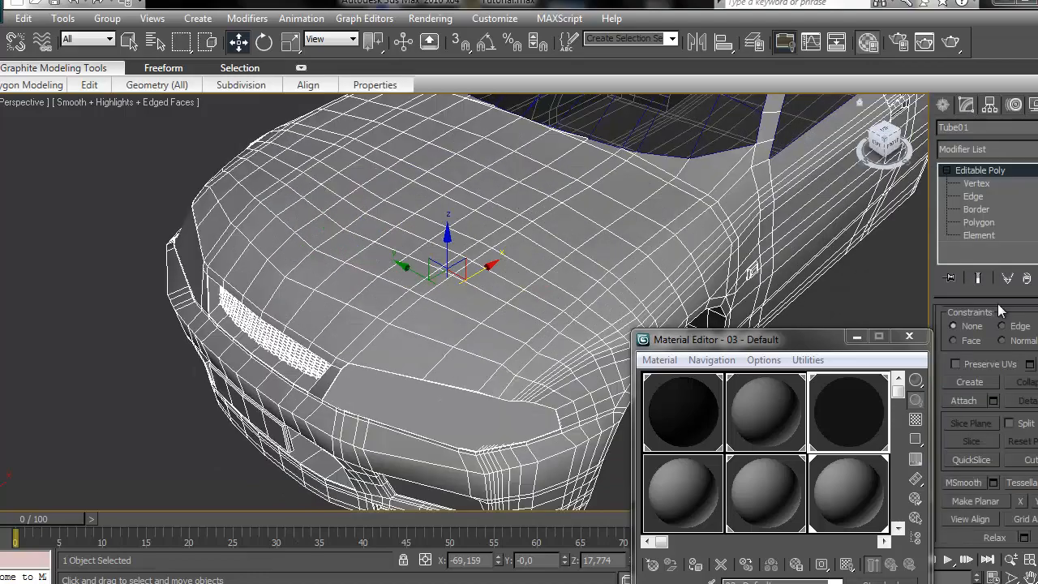
{"action": "left_click", "coordinate": [980, 223]}
{"action": "middle_click_drag", "start_coordinate": [565, 296], "coordinate": [658, 244]}
{"action": "left_click_drag", "start_coordinate": [672, 341], "coordinate": [626, 113]}
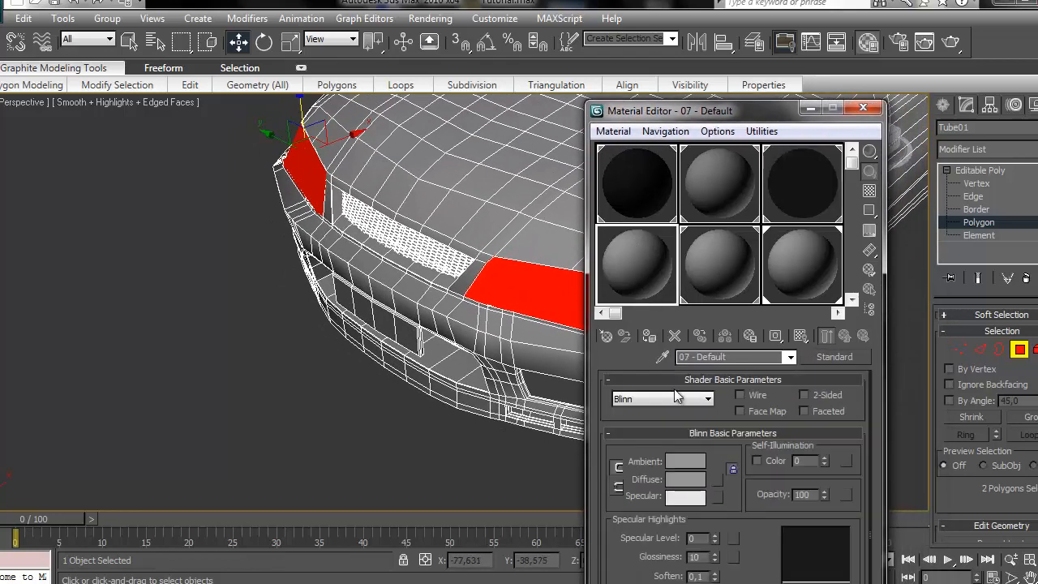
Step: Set the 07 - Default material's diffuse color to dark blue with RGB 8, 13, 44
{"action": "left_click", "coordinate": [685, 479]}
{"action": "left_click", "coordinate": [436, 114]}
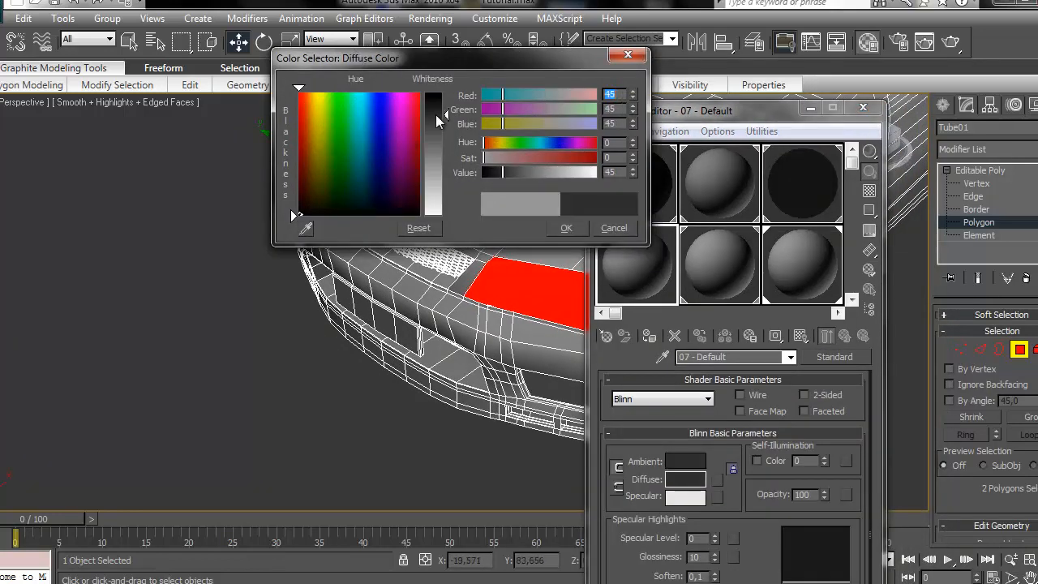
{"action": "mouse_move", "coordinate": [436, 113]}
{"action": "left_mouse_down"}
{"action": "mouse_move", "coordinate": [436, 126]}
{"action": "mouse_move", "coordinate": [440, 116]}
{"action": "mouse_move", "coordinate": [387, 113]}
{"action": "mouse_move", "coordinate": [378, 92]}
{"action": "left_mouse_up"}
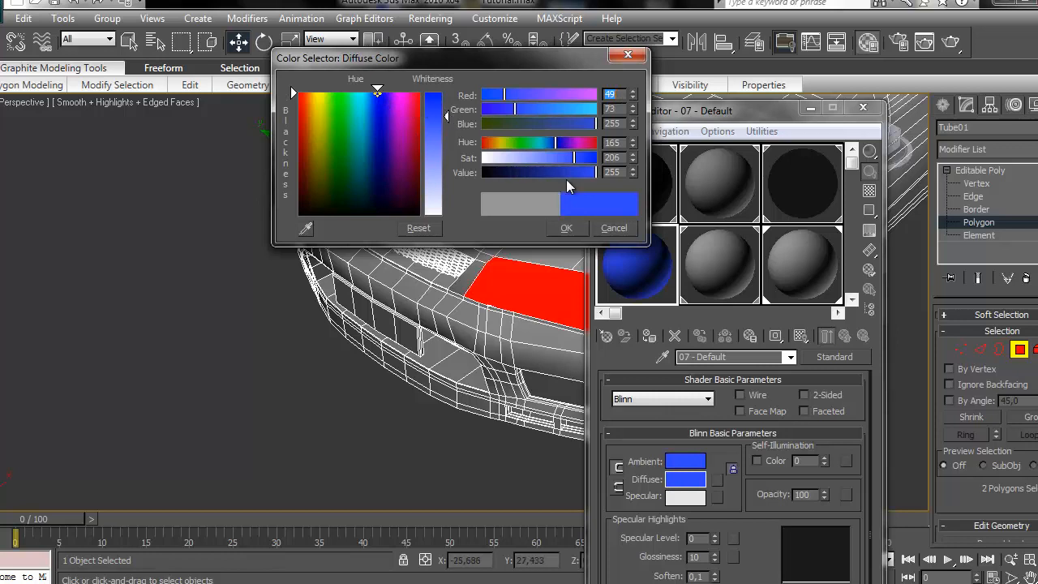
{"action": "left_click_drag", "start_coordinate": [568, 172], "coordinate": [503, 172]}
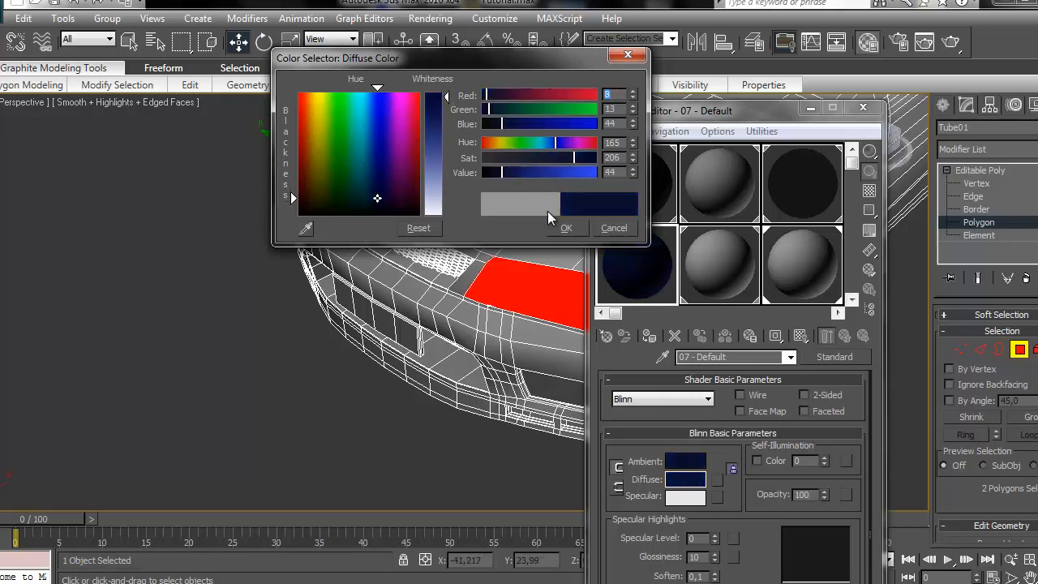
{"action": "left_click", "coordinate": [566, 228]}
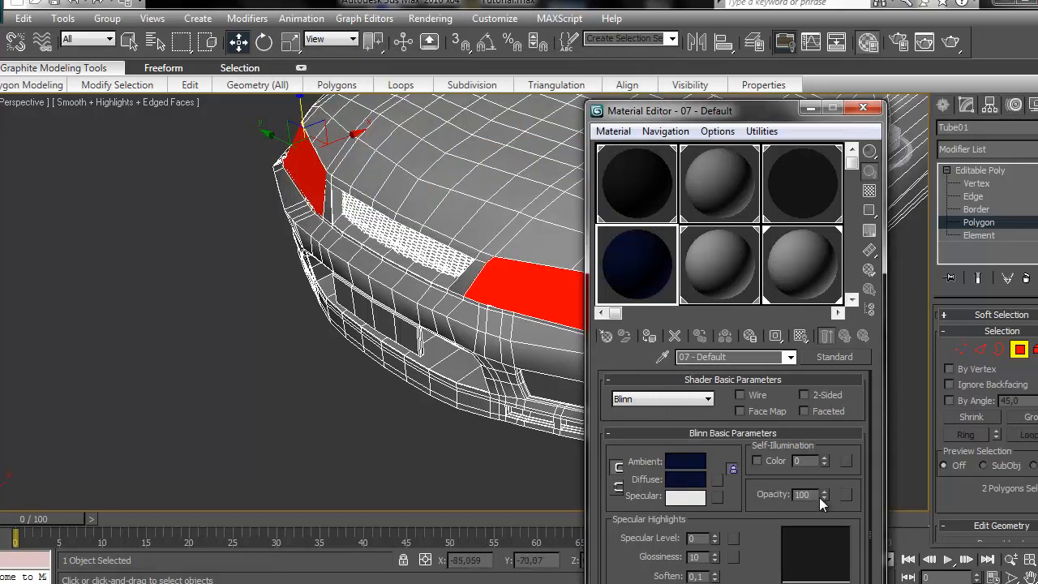
Step: Lower the 07 - Default material's opacity to 39, assign it to the selected headlight covers, and clear the polygon selection
{"action": "left_click_drag", "start_coordinate": [824, 495], "coordinate": [821, 547]}
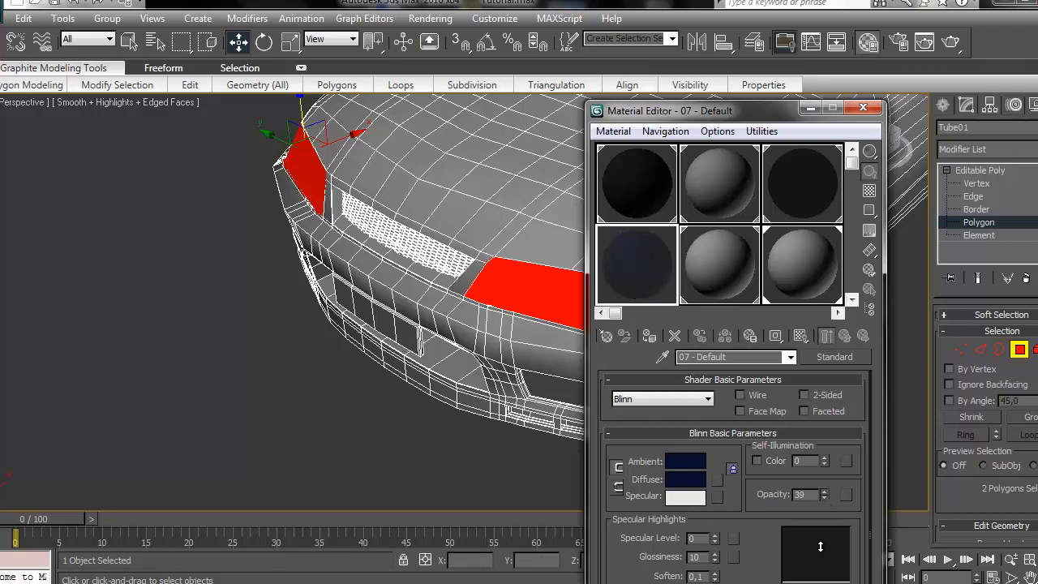
{"action": "left_click_drag", "start_coordinate": [662, 259], "coordinate": [540, 295]}
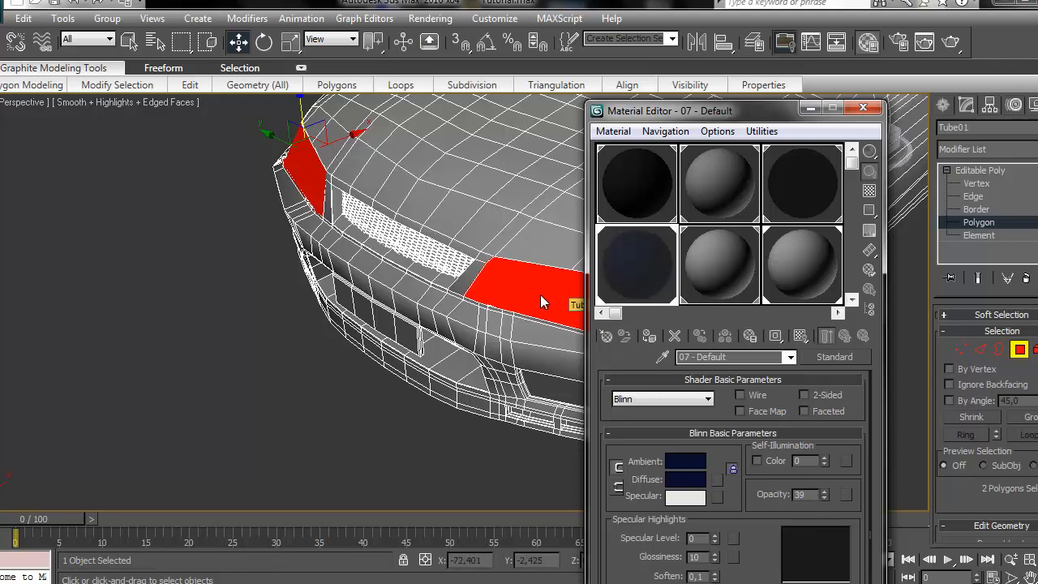
{"action": "middle_click_drag", "start_coordinate": [541, 294], "coordinate": [465, 264], "text": "alt"}
{"action": "scroll", "coordinate": [374, 260], "scroll_direction": "down", "scroll_amount": 2}
{"action": "scroll", "coordinate": [374, 257], "scroll_direction": "up", "scroll_amount": 2}
{"action": "scroll", "coordinate": [465, 264], "scroll_direction": "up", "scroll_amount": 10}
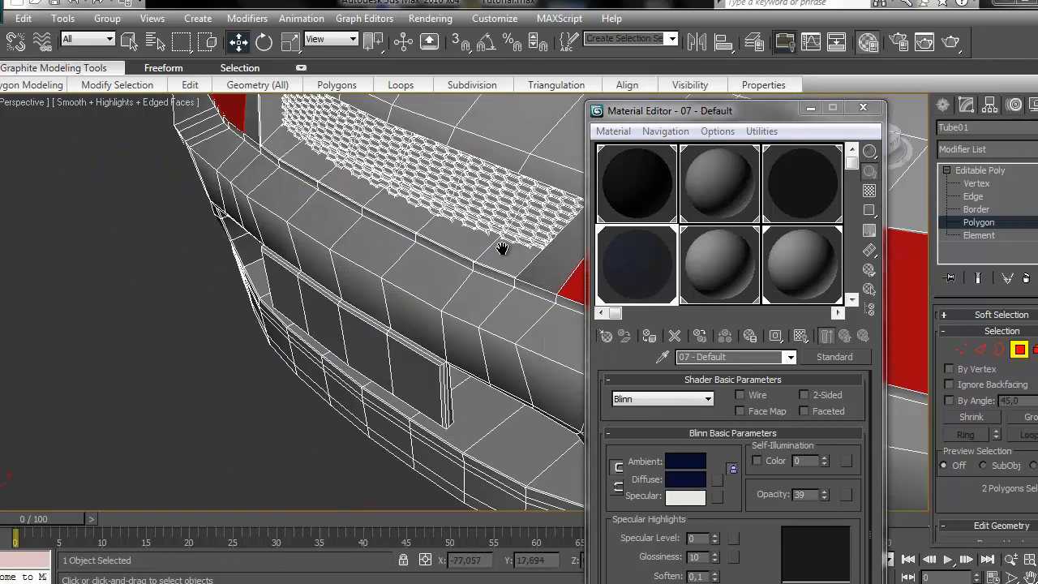
{"action": "scroll", "coordinate": [406, 379], "scroll_direction": "down", "scroll_amount": 8}
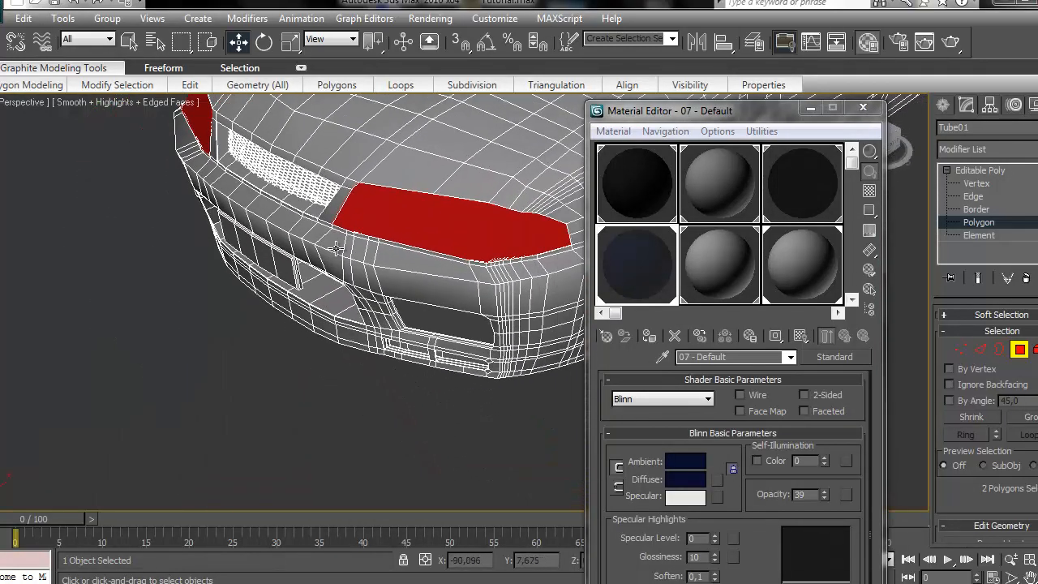
{"action": "left_click", "coordinate": [285, 363]}
{"action": "left_click_drag", "start_coordinate": [719, 111], "coordinate": [720, 297]}
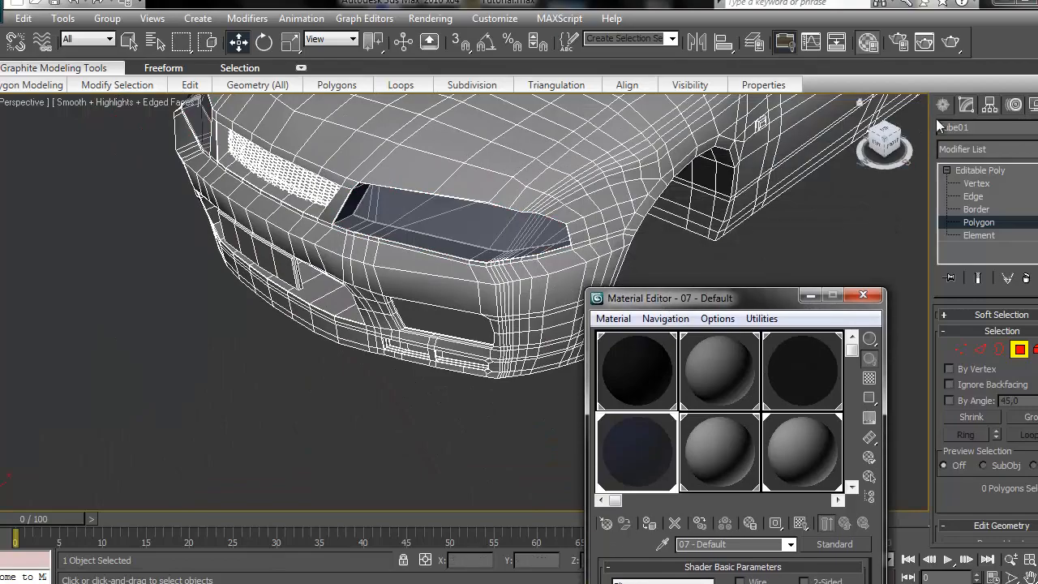
Step: Cycle the material sample slots from the 3X2 to the 5X3 layout
{"action": "left_click_drag", "start_coordinate": [874, 138], "coordinate": [919, 127]}
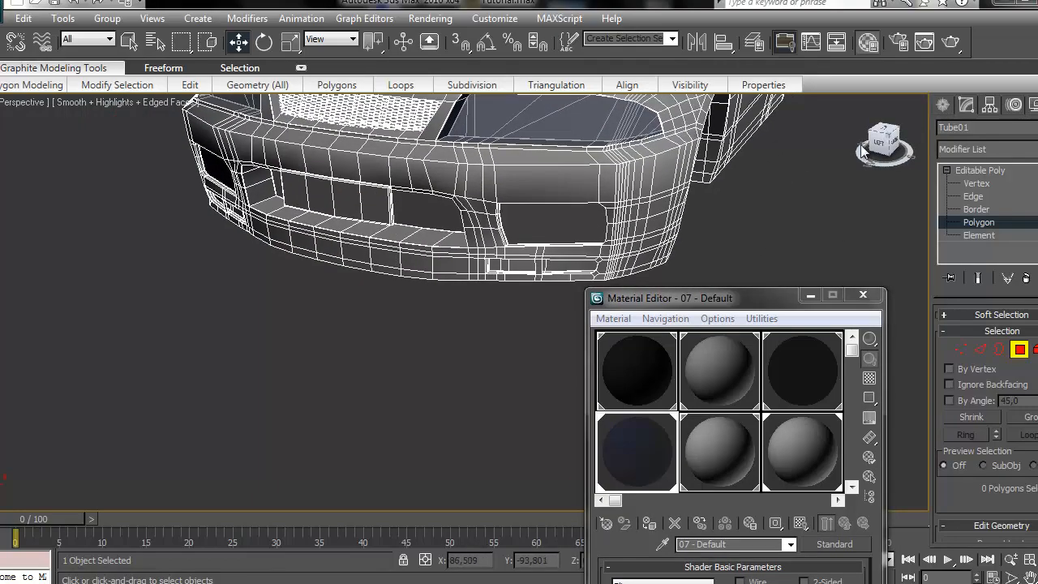
{"action": "middle_click_drag", "start_coordinate": [732, 191], "coordinate": [567, 262]}
{"action": "scroll", "coordinate": [567, 262], "scroll_direction": "down", "scroll_amount": 4}
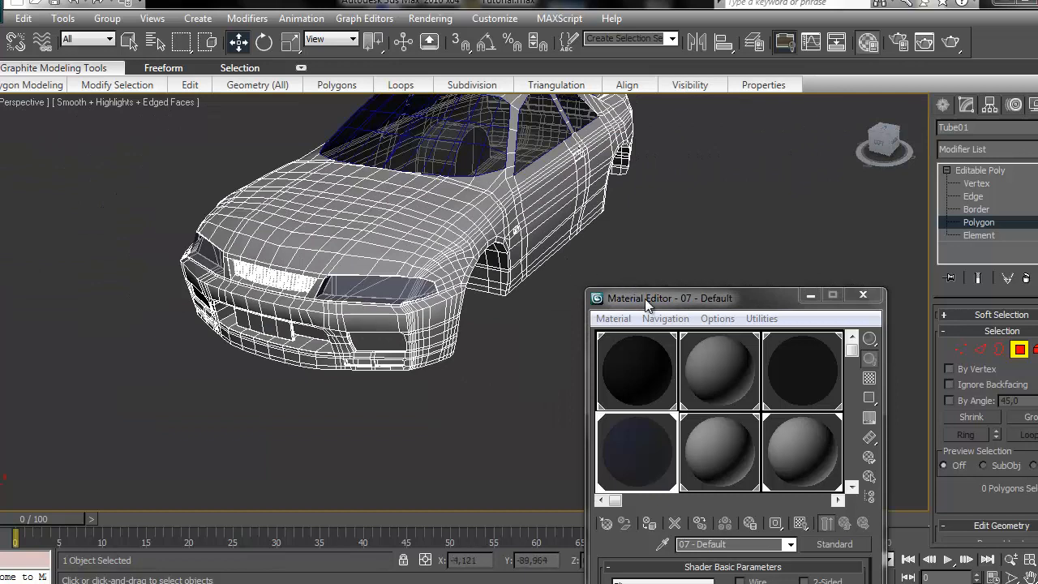
{"action": "left_click_drag", "start_coordinate": [645, 299], "coordinate": [525, 72]}
{"action": "mouse_move", "coordinate": [507, 96]}
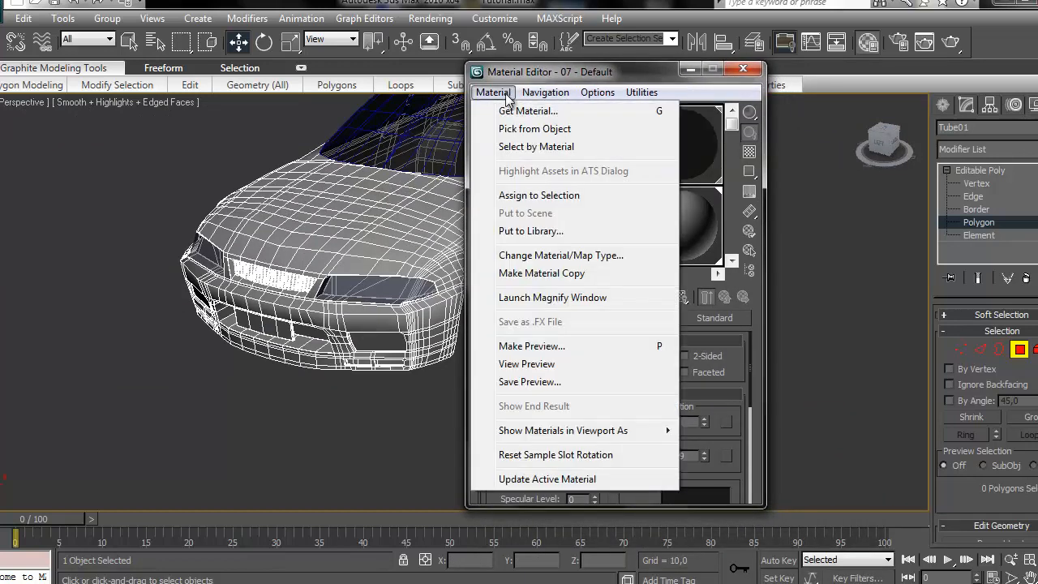
{"action": "mouse_move", "coordinate": [590, 94]}
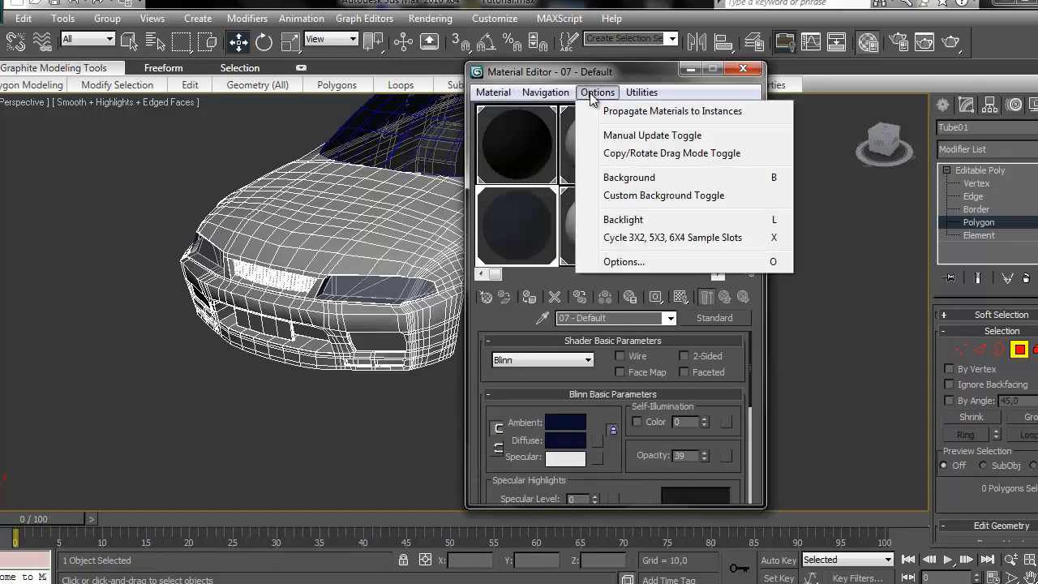
{"action": "left_click", "coordinate": [661, 237]}
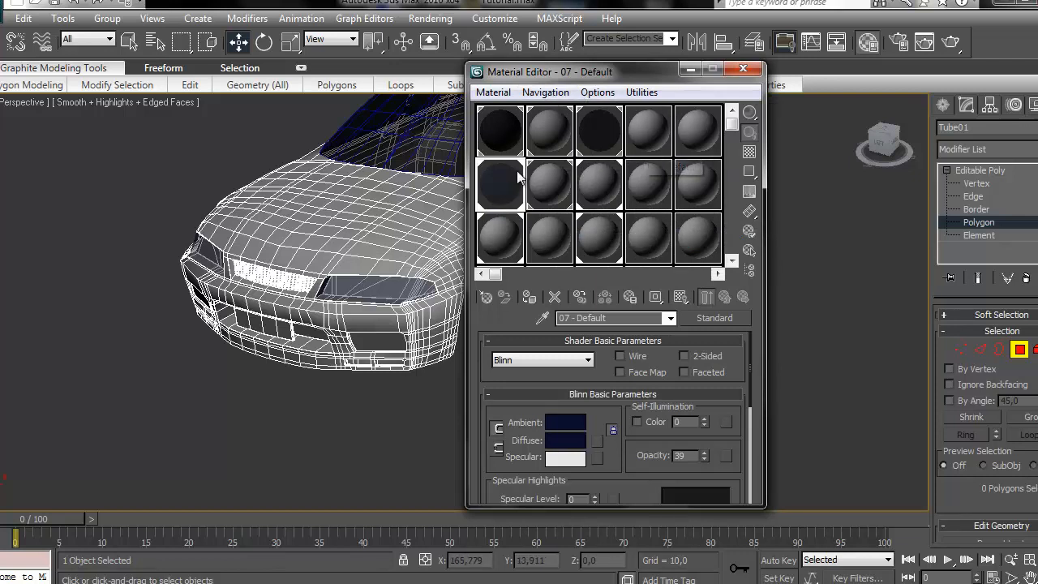
Step: Set the 04 - Default material's diffuse color to orange with RGB 255, 120, 0
{"action": "left_click_drag", "start_coordinate": [589, 75], "coordinate": [682, 57]}
{"action": "left_click", "coordinate": [676, 182]}
{"action": "left_click", "coordinate": [626, 425]}
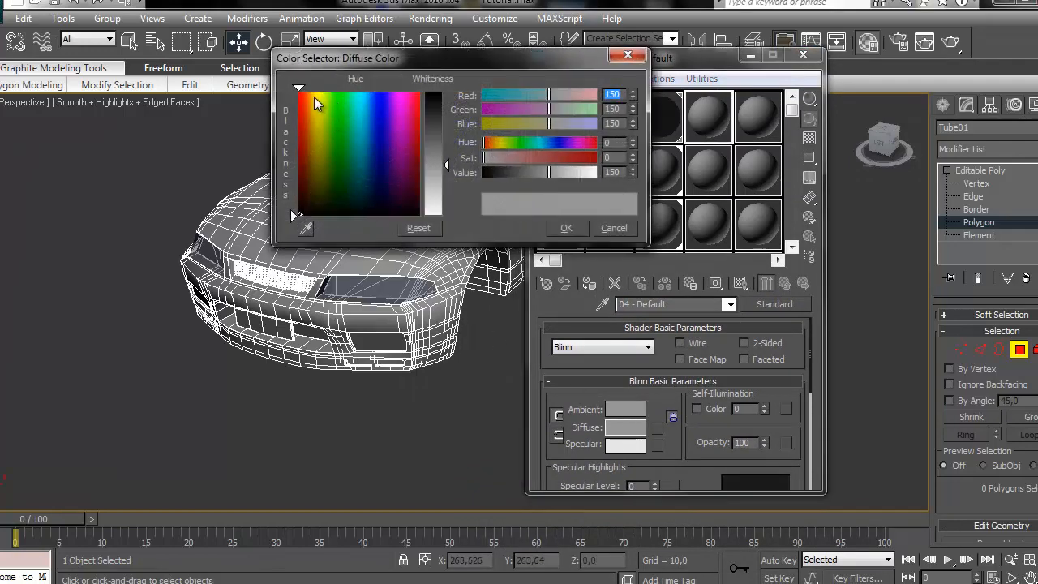
{"action": "left_click", "coordinate": [308, 92]}
{"action": "left_click_drag", "start_coordinate": [450, 119], "coordinate": [456, 92]}
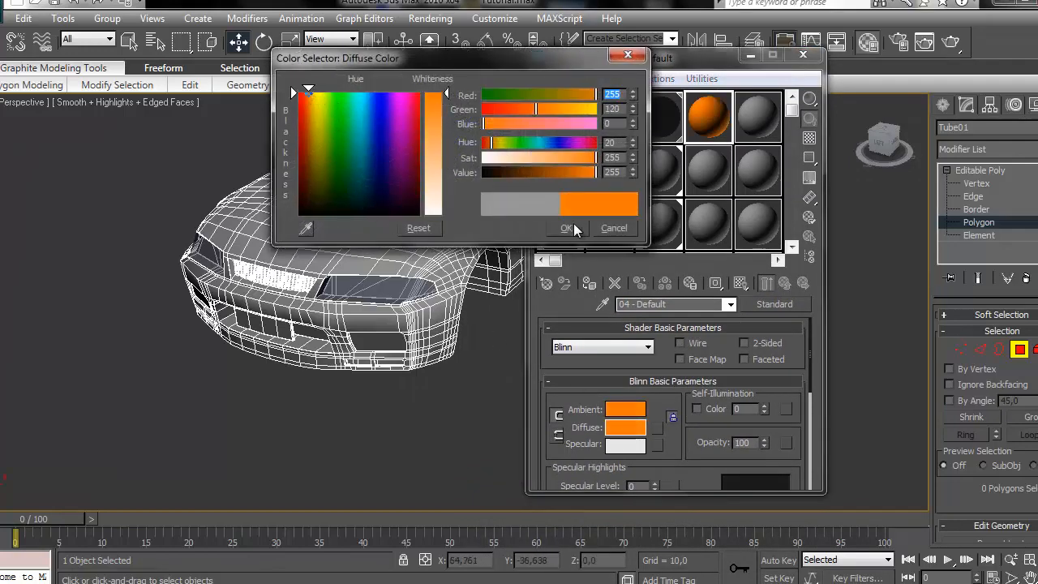
{"action": "left_click", "coordinate": [573, 230]}
Step: Set the 05 - Default material's diffuse color to cyan with RGB 0, 246, 255
{"action": "left_click", "coordinate": [758, 114]}
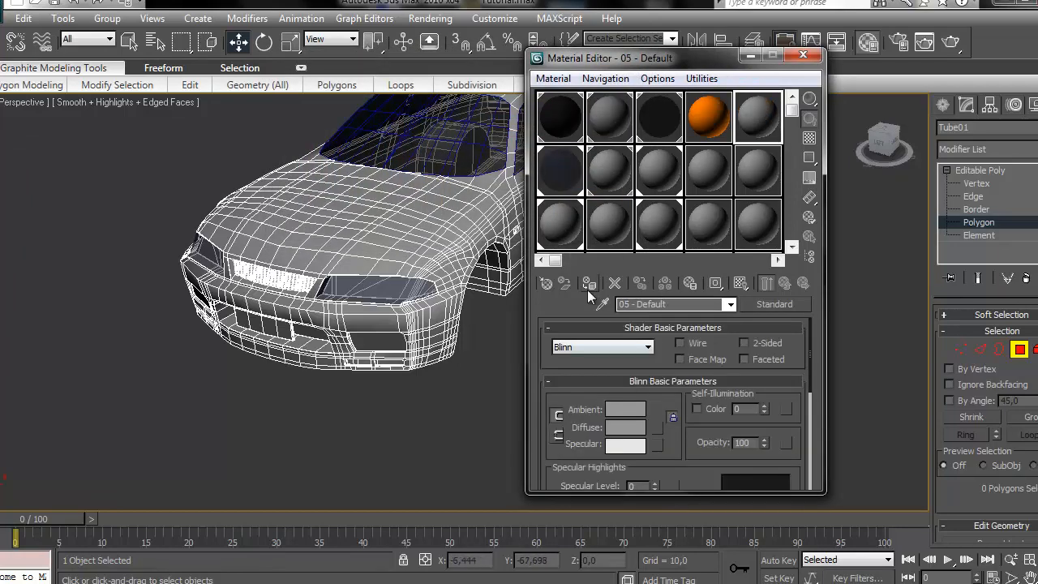
{"action": "left_click", "coordinate": [625, 428]}
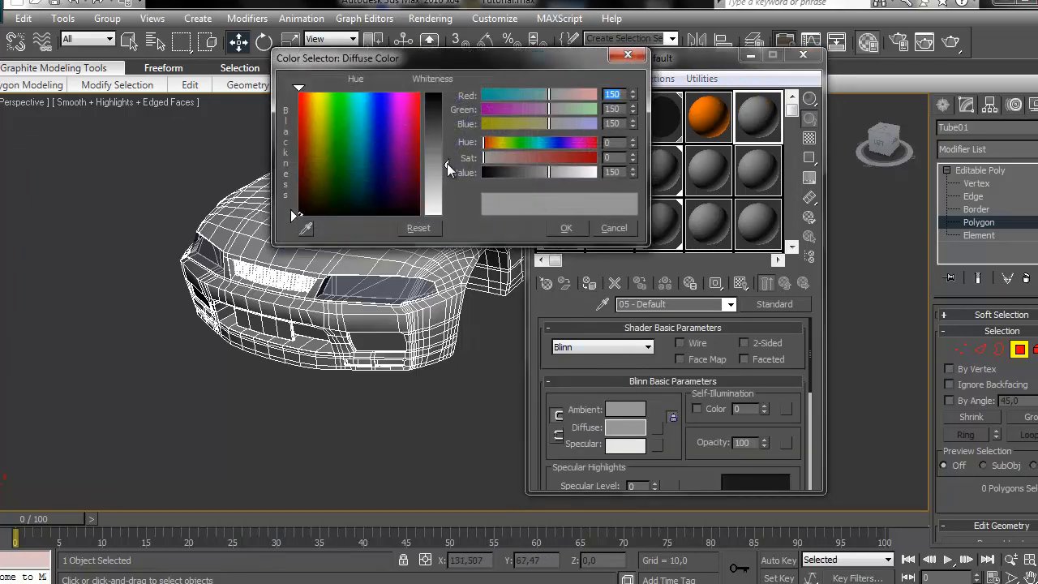
{"action": "left_click", "coordinate": [360, 93]}
{"action": "left_click", "coordinate": [430, 101]}
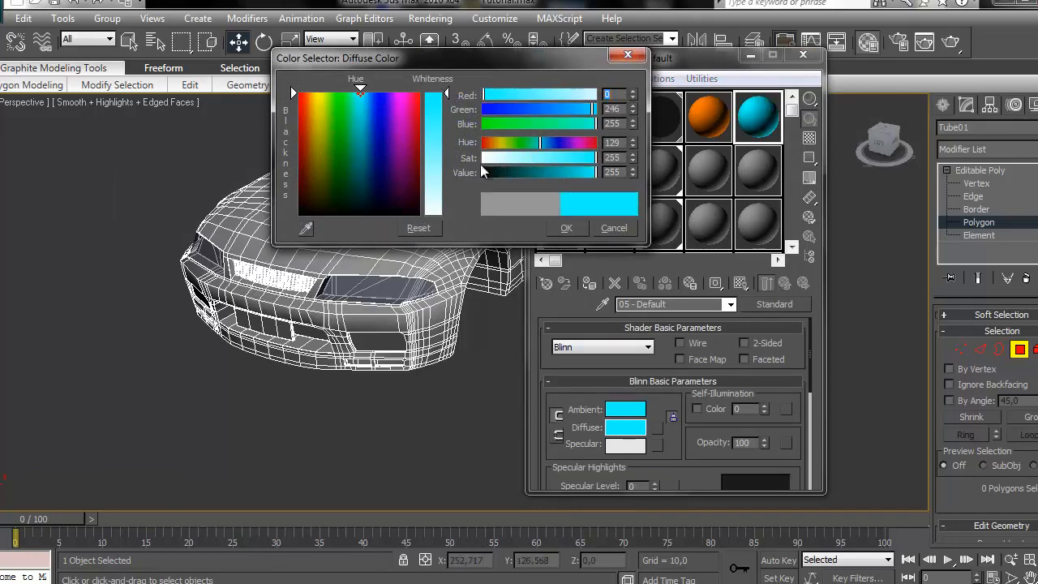
{"action": "left_click", "coordinate": [567, 229]}
Step: Set the 10 - Default material's diffuse color to red
{"action": "left_click", "coordinate": [707, 178]}
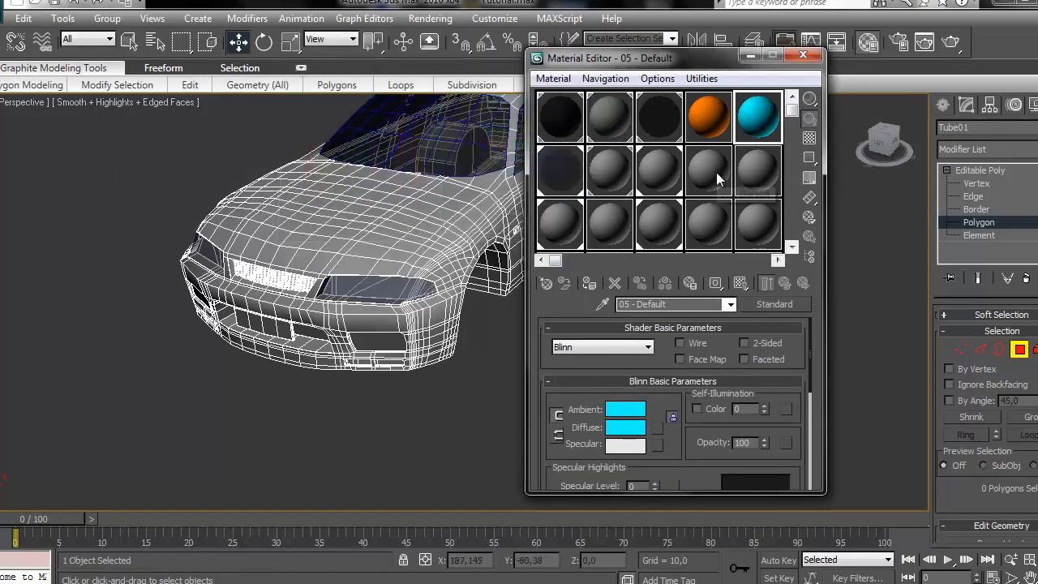
{"action": "left_click", "coordinate": [615, 430]}
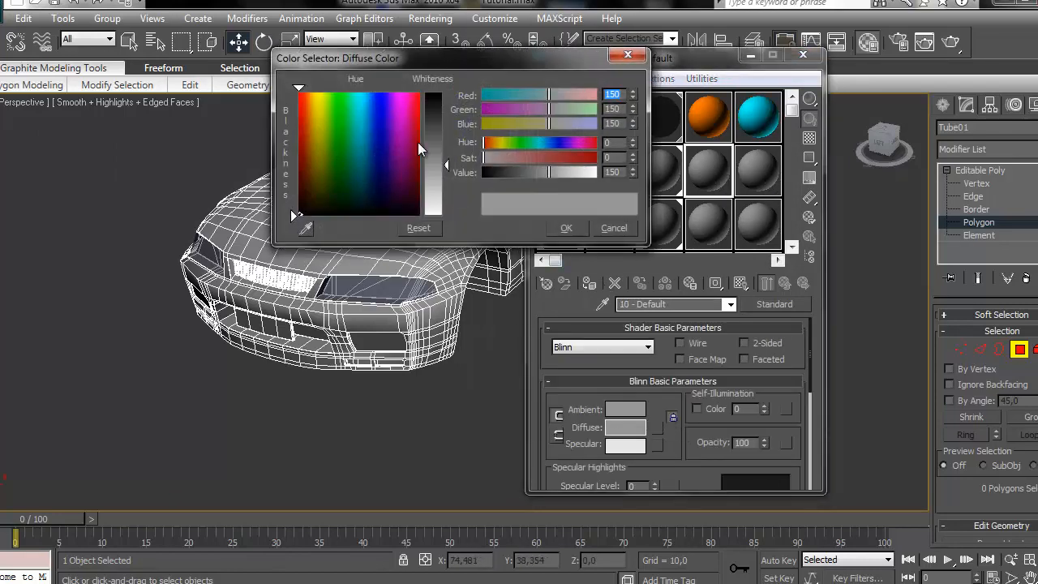
{"action": "left_click", "coordinate": [298, 92]}
{"action": "left_click", "coordinate": [435, 97]}
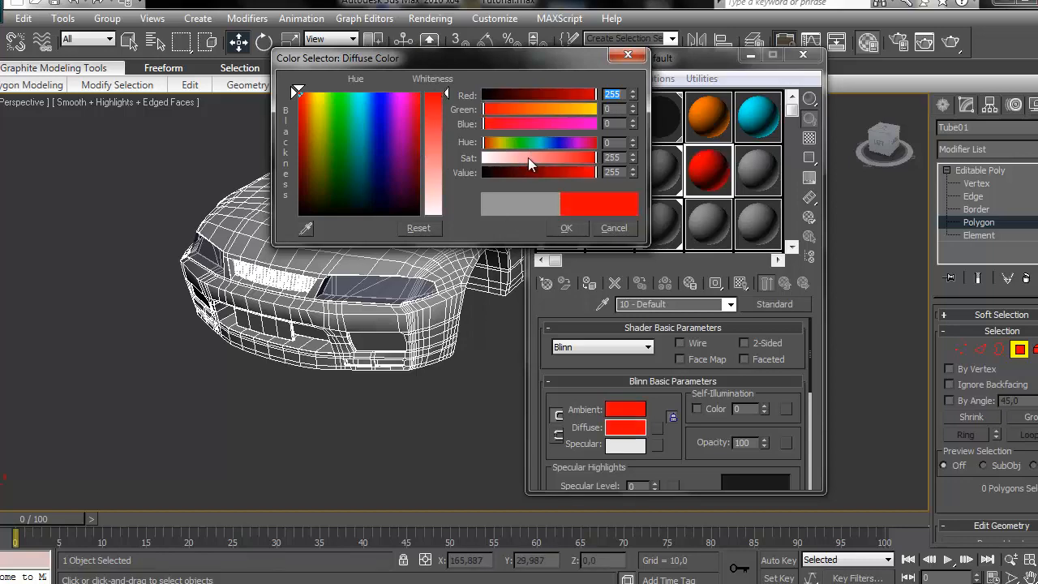
{"action": "left_click", "coordinate": [574, 173]}
{"action": "left_click", "coordinate": [575, 229]}
Step: Set the 11 - Default material's diffuse color to yellow with RGB 255, 246, 0
{"action": "left_click", "coordinate": [751, 167]}
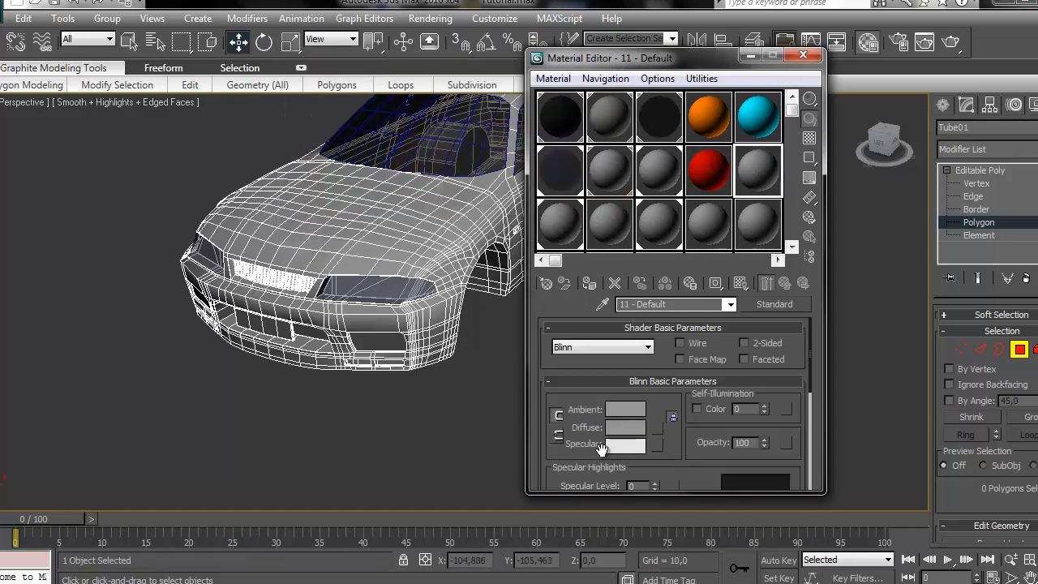
{"action": "left_click", "coordinate": [627, 430]}
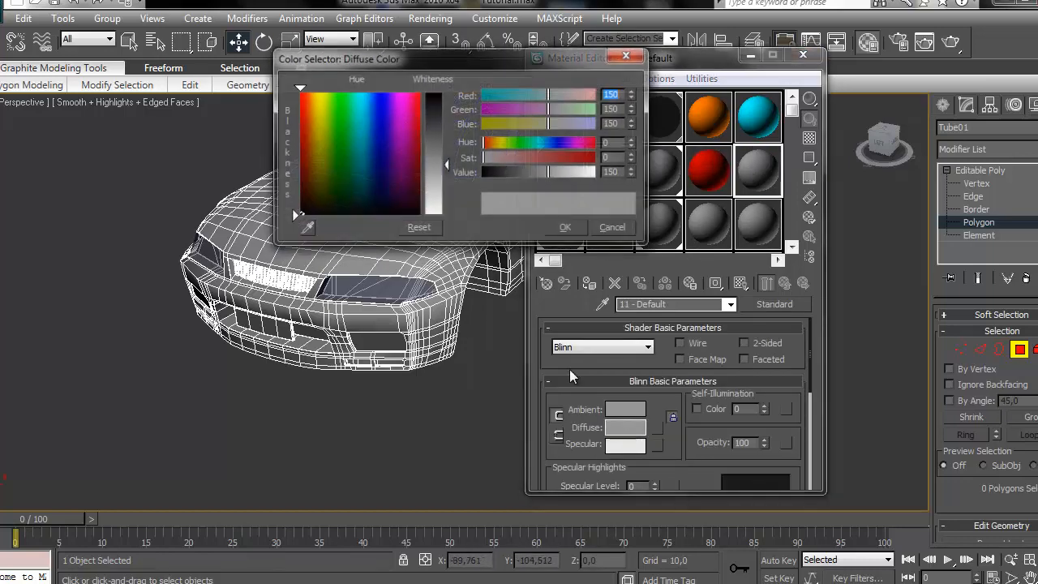
{"action": "left_click", "coordinate": [318, 92]}
{"action": "left_click", "coordinate": [444, 93]}
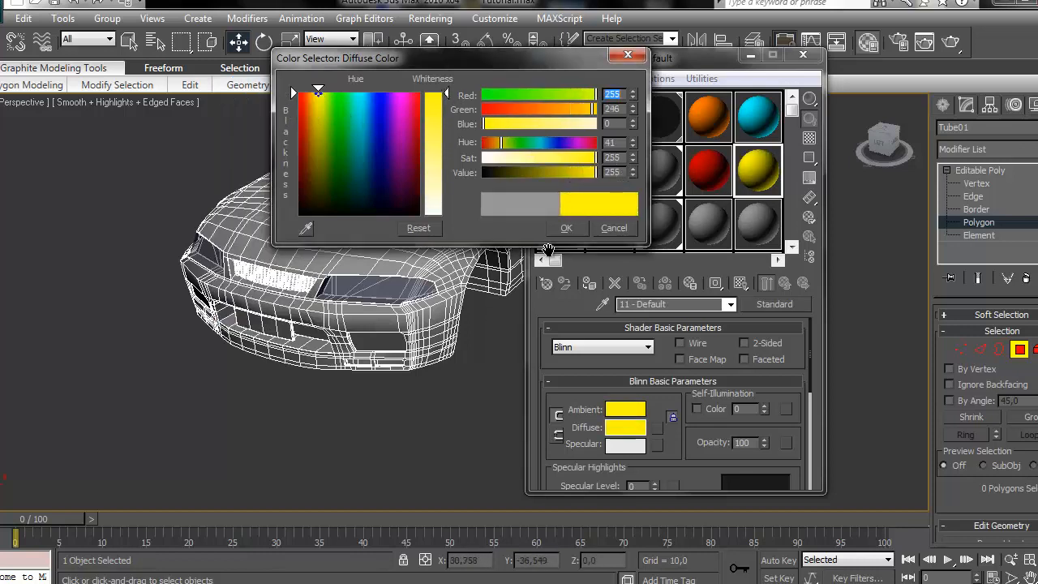
{"action": "left_click", "coordinate": [566, 228]}
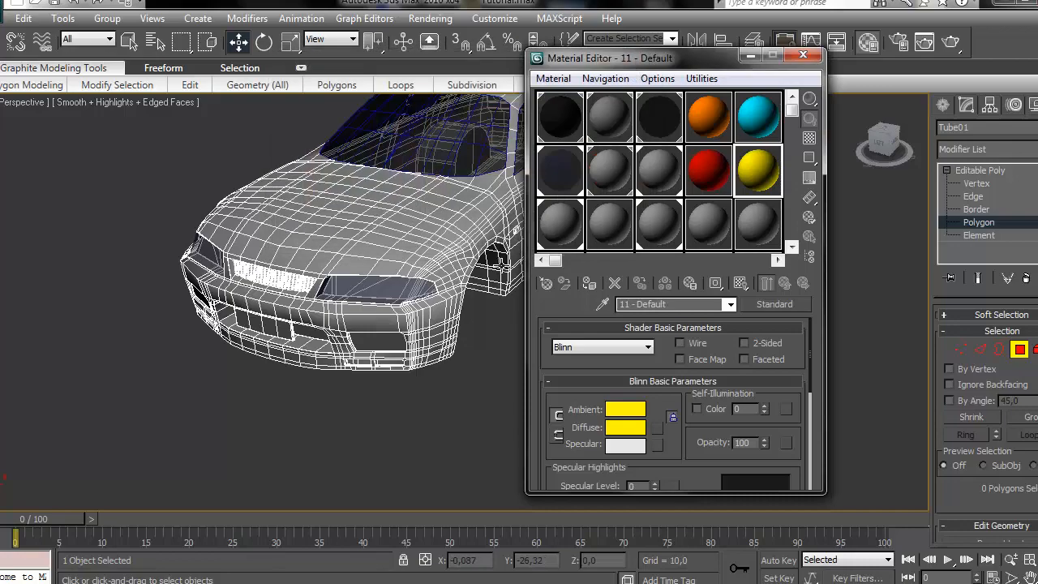
Step: Detach the two front headlight cover polygons from the car body as a separate object named lights front
{"action": "left_click", "coordinate": [898, 144]}
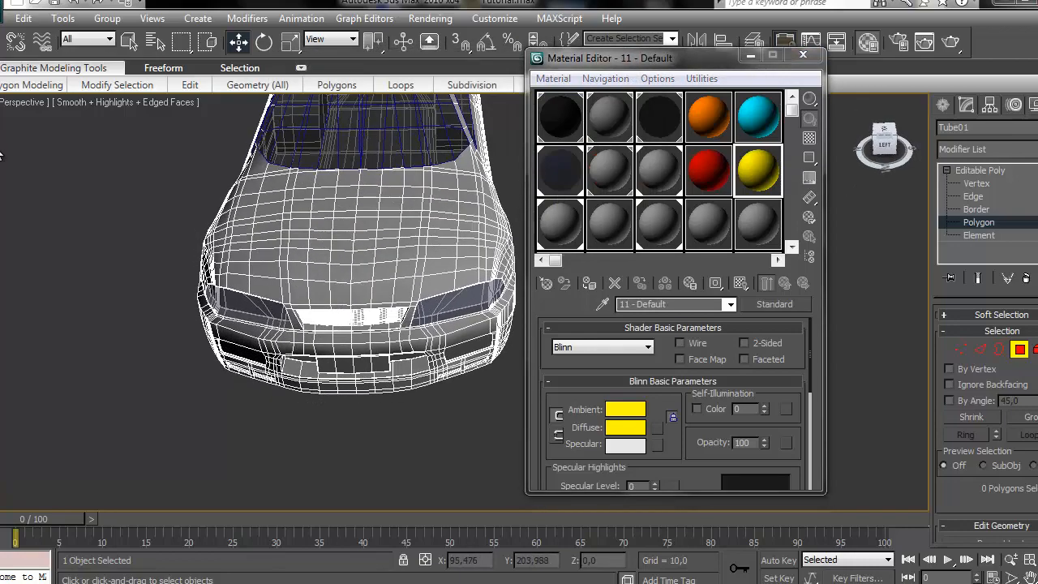
{"action": "middle_click_drag", "start_coordinate": [363, 296], "coordinate": [416, 303]}
{"action": "scroll", "coordinate": [408, 301], "scroll_direction": "up", "scroll_amount": 3}
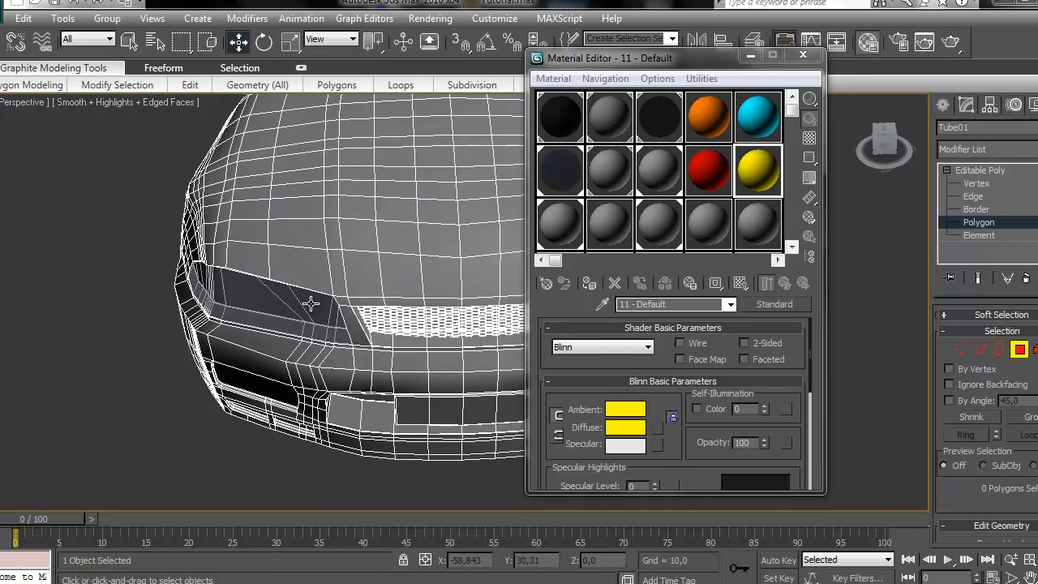
{"action": "scroll", "coordinate": [311, 303], "scroll_direction": "up", "scroll_amount": 4}
{"action": "middle_click_drag", "start_coordinate": [311, 303], "coordinate": [414, 307]}
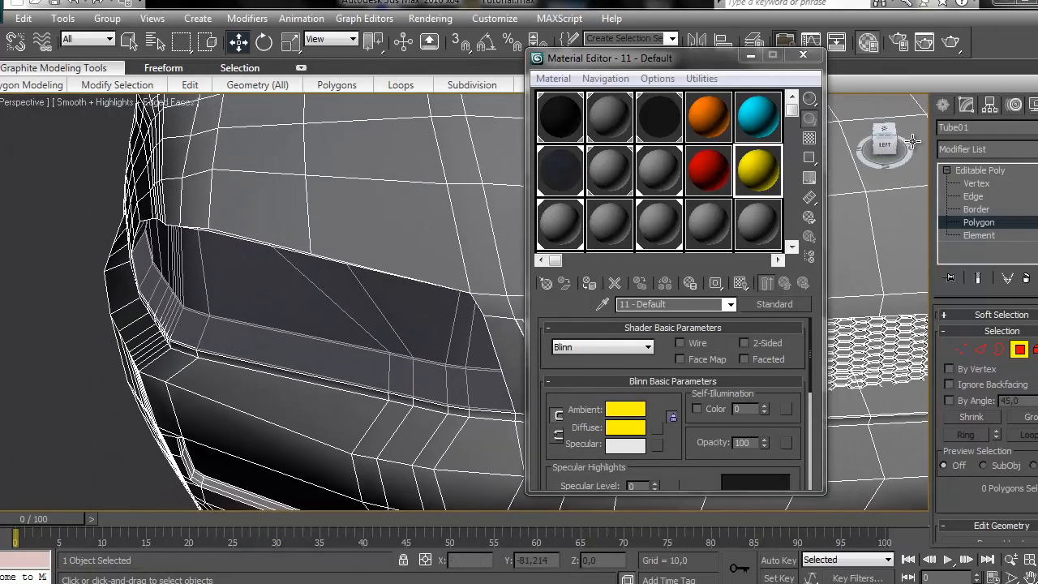
{"action": "left_click_drag", "start_coordinate": [913, 142], "coordinate": [920, 141]}
{"action": "left_click", "coordinate": [189, 289]}
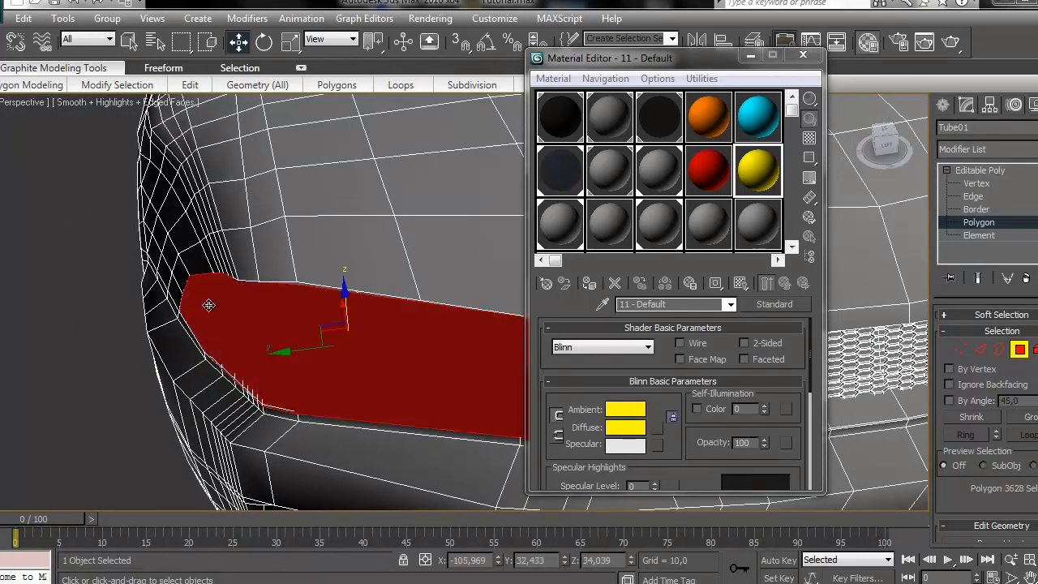
{"action": "left_click", "coordinate": [208, 305]}
{"action": "middle_click_drag", "start_coordinate": [357, 342], "coordinate": [157, 336]}
{"action": "scroll", "coordinate": [169, 336], "scroll_direction": "down", "scroll_amount": 5}
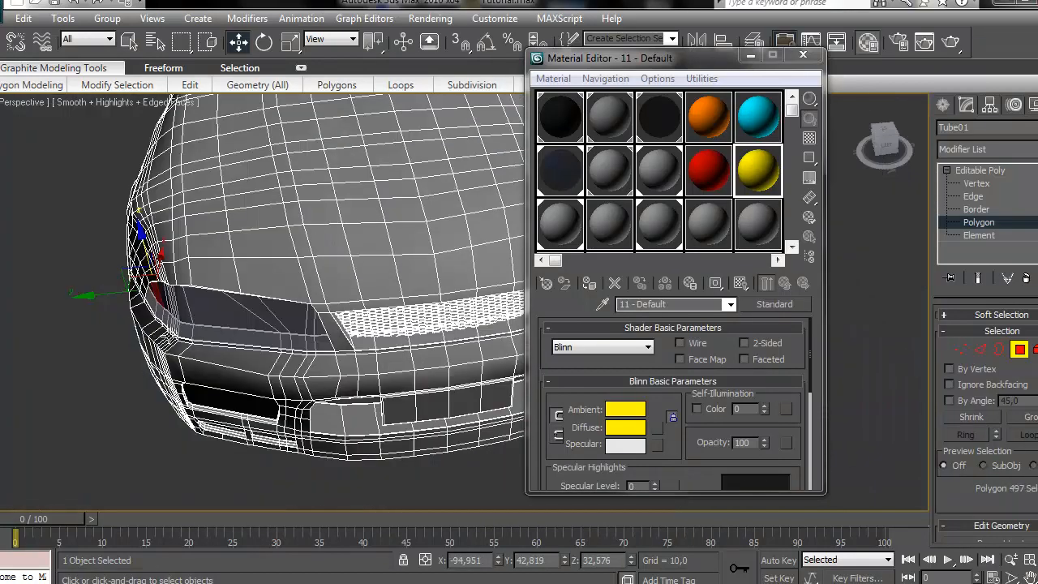
{"action": "mouse_move", "coordinate": [366, 315]}
{"action": "middle_mouse_down"}
{"action": "mouse_move", "coordinate": [208, 305]}
{"action": "mouse_move", "coordinate": [354, 323]}
{"action": "middle_mouse_up"}
{"action": "left_click", "coordinate": [378, 271]}
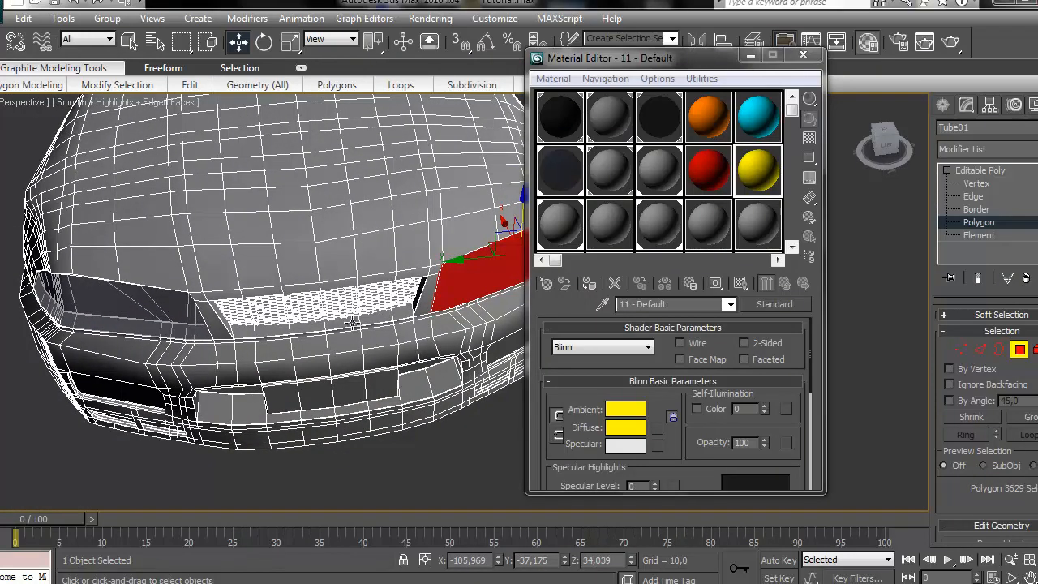
{"action": "left_click", "coordinate": [167, 313], "text": "ctrl"}
{"action": "scroll", "coordinate": [1015, 440], "scroll_direction": "down", "scroll_amount": 5}
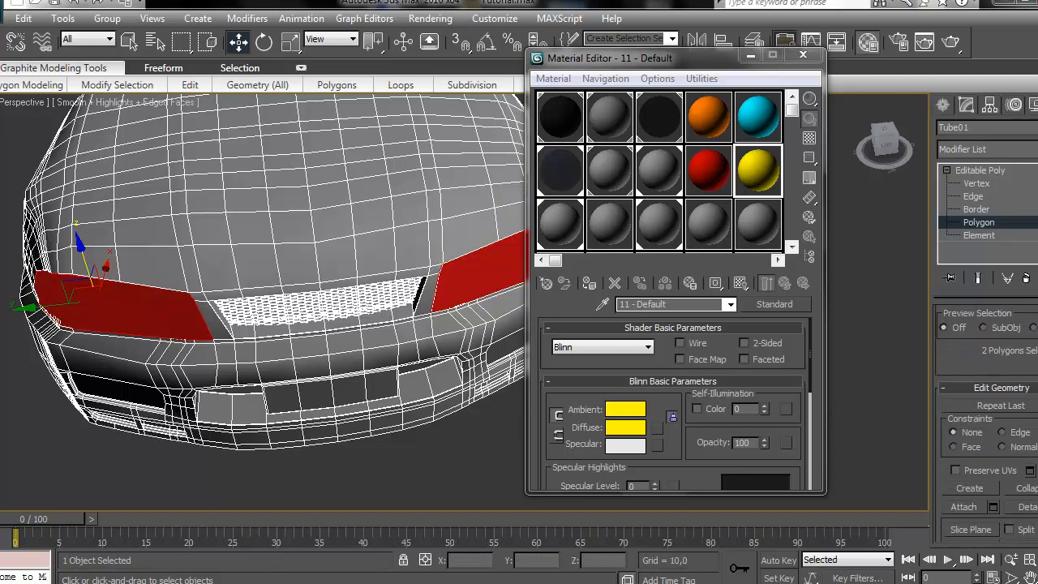
{"action": "left_click", "coordinate": [1024, 506]}
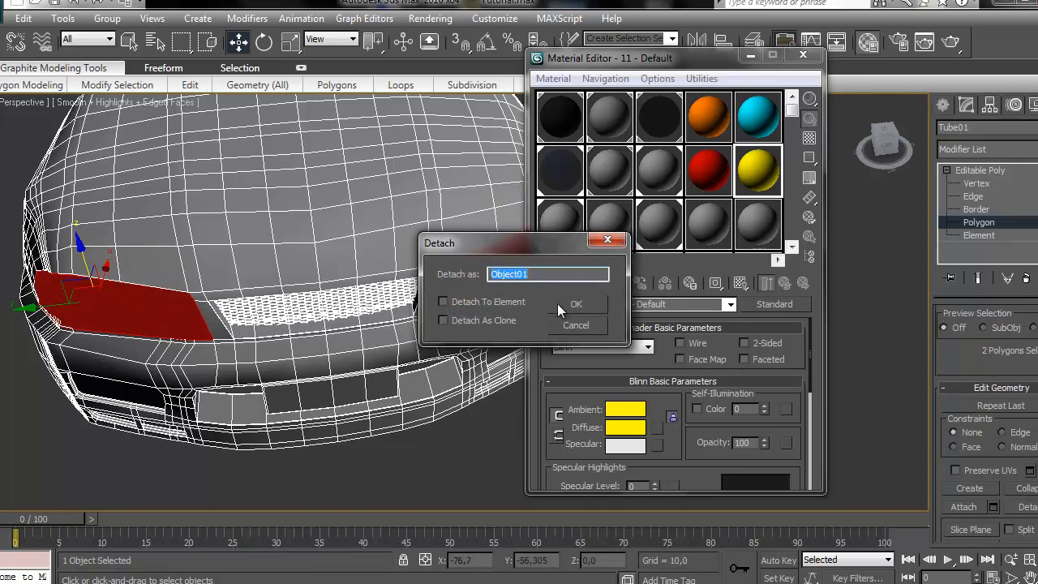
{"action": "type", "text": "lights"}
{"action": "type", "text": " front"}
{"action": "left_click", "coordinate": [557, 303]}
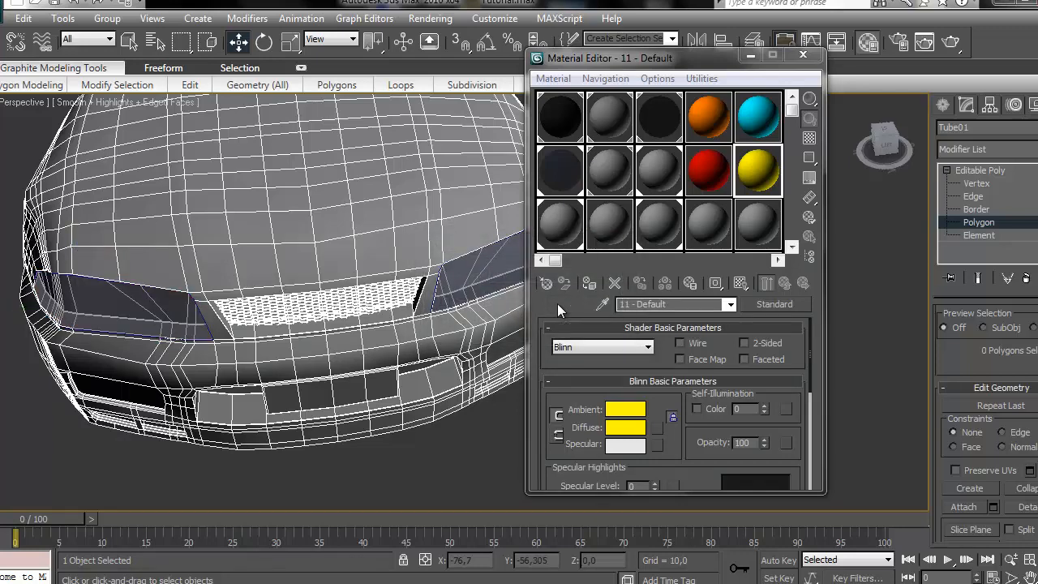
Step: Hide the detached front headlight covers and return to polygon editing on the car body
{"action": "left_click", "coordinate": [939, 104]}
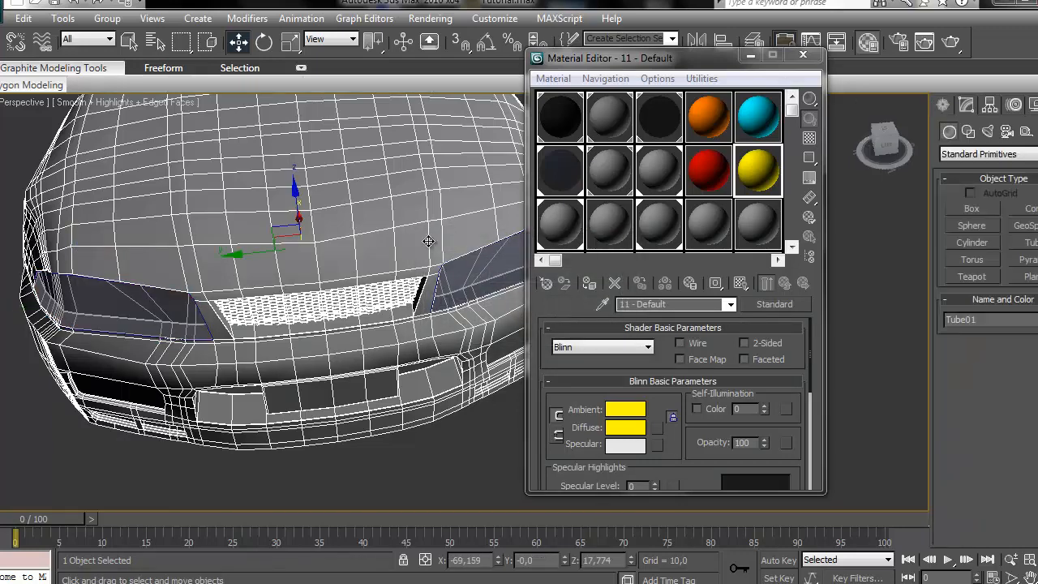
{"action": "left_click", "coordinate": [153, 327]}
{"action": "right_click", "coordinate": [154, 327]}
{"action": "left_click", "coordinate": [197, 276]}
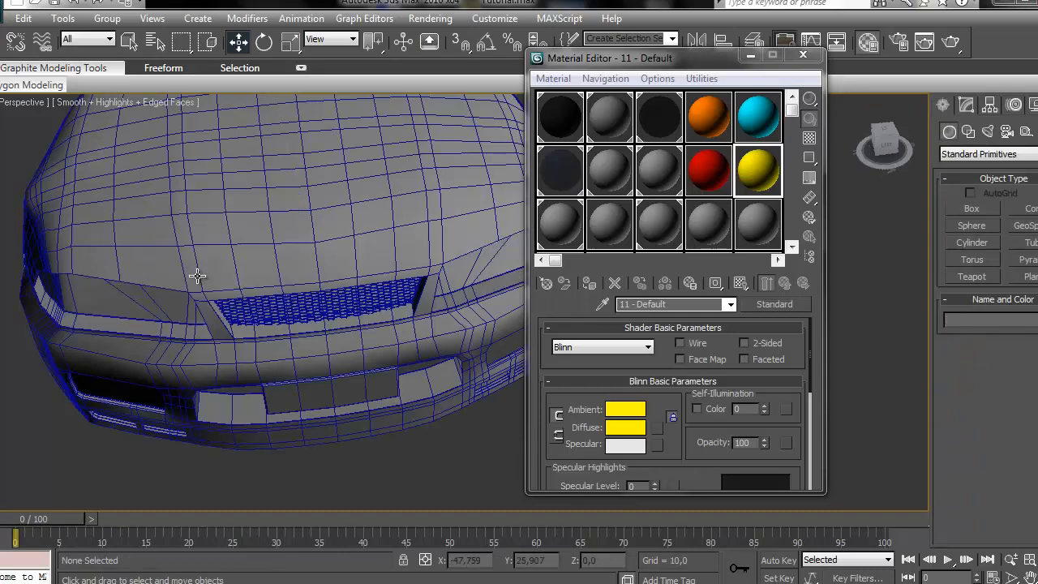
{"action": "left_click", "coordinate": [967, 104]}
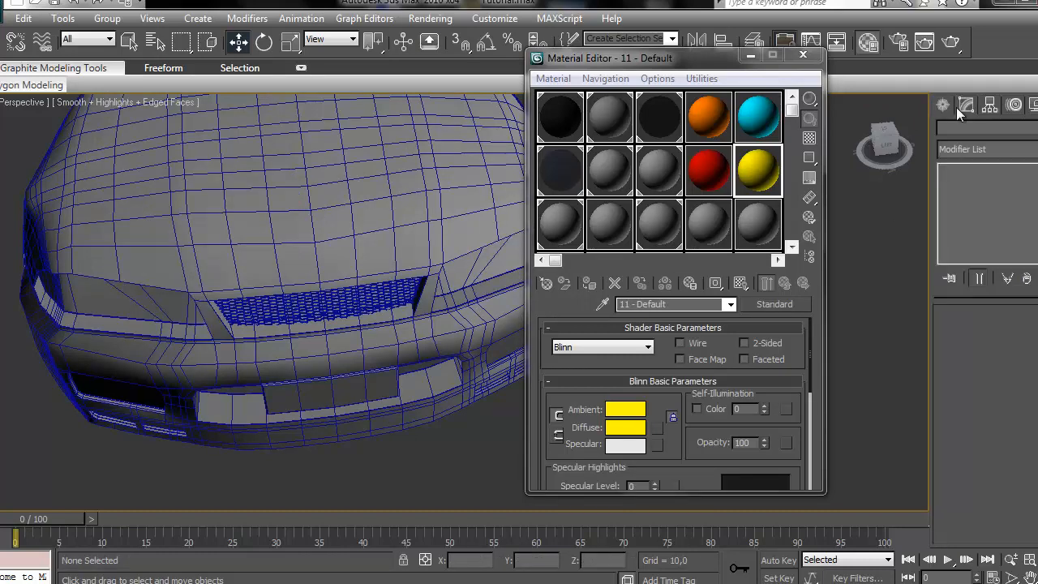
{"action": "left_click", "coordinate": [377, 248]}
{"action": "left_click", "coordinate": [1019, 349]}
Step: Assign the orange 04 - Default material to all polygons inside the headlight recess on the car's right side
{"action": "scroll", "coordinate": [248, 248], "scroll_direction": "up", "scroll_amount": 8}
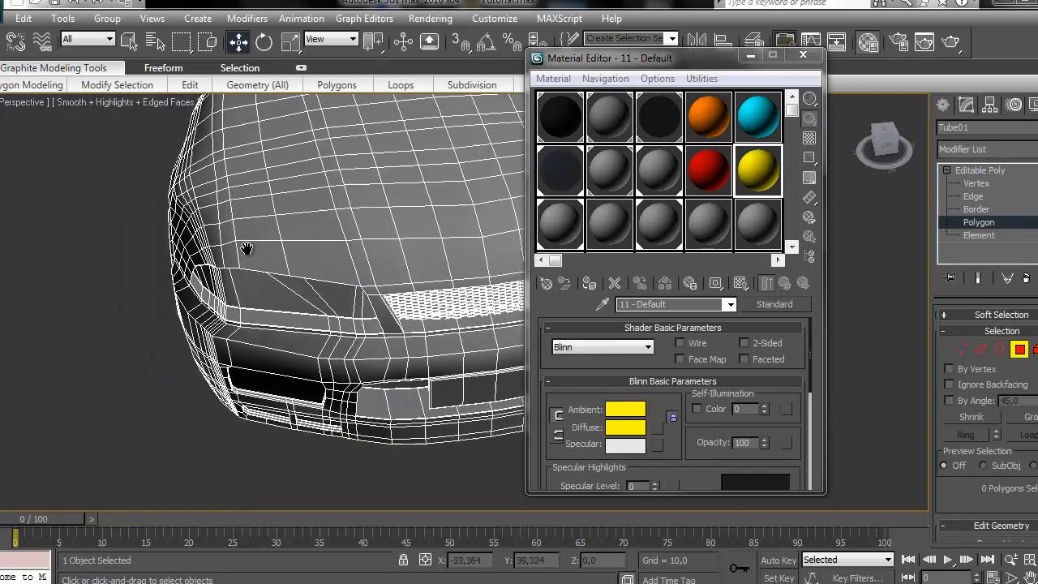
{"action": "middle_click_drag", "start_coordinate": [262, 158], "coordinate": [262, 224]}
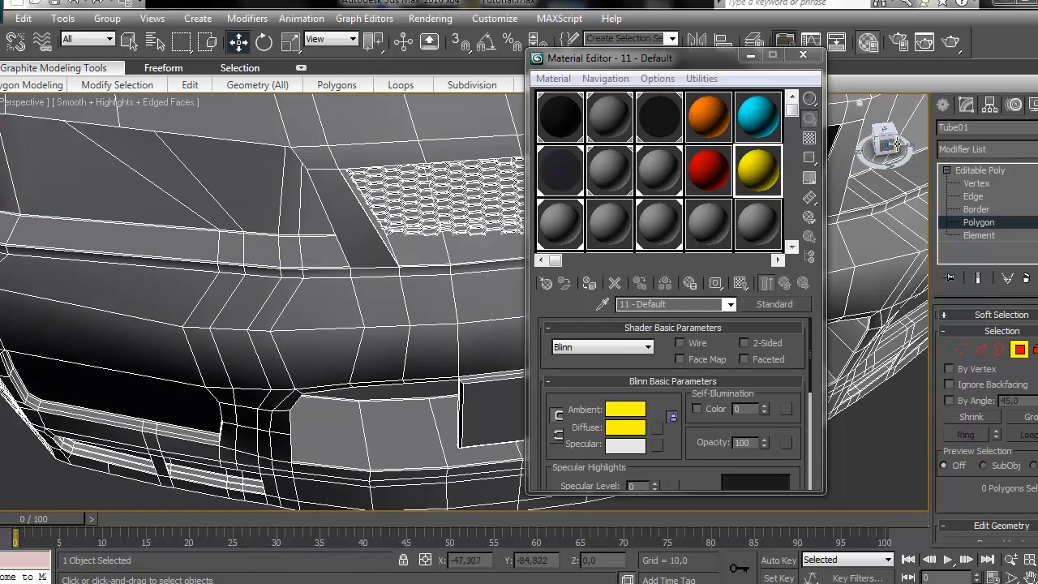
{"action": "left_click_drag", "start_coordinate": [886, 146], "coordinate": [923, 141]}
{"action": "middle_click_drag", "start_coordinate": [236, 171], "coordinate": [213, 193]}
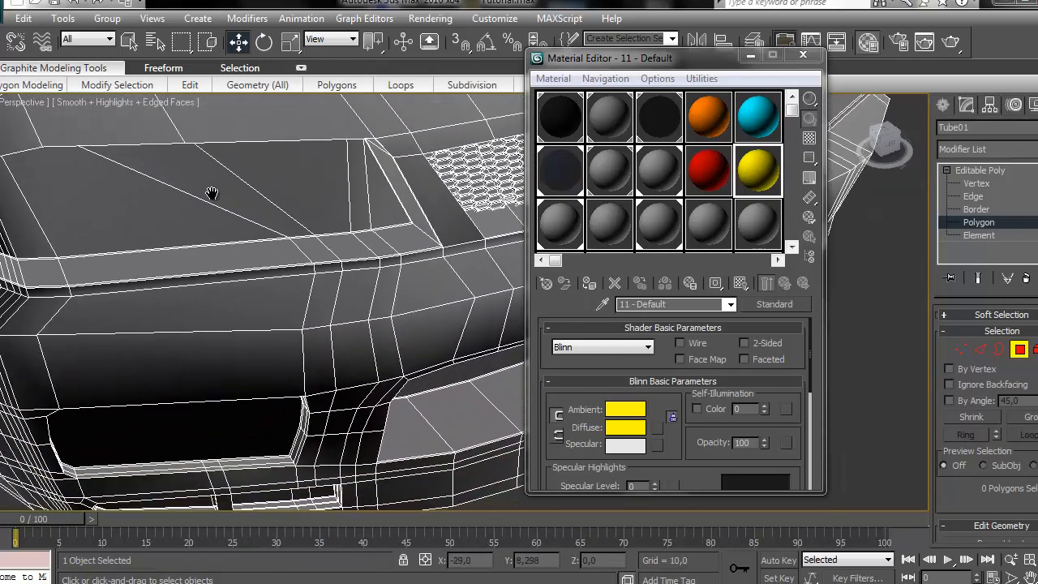
{"action": "left_click", "coordinate": [360, 188]}
{"action": "left_click", "coordinate": [359, 187], "text": "ctrl"}
{"action": "left_click", "coordinate": [314, 164], "text": "ctrl"}
{"action": "left_click", "coordinate": [228, 186], "text": "ctrl"}
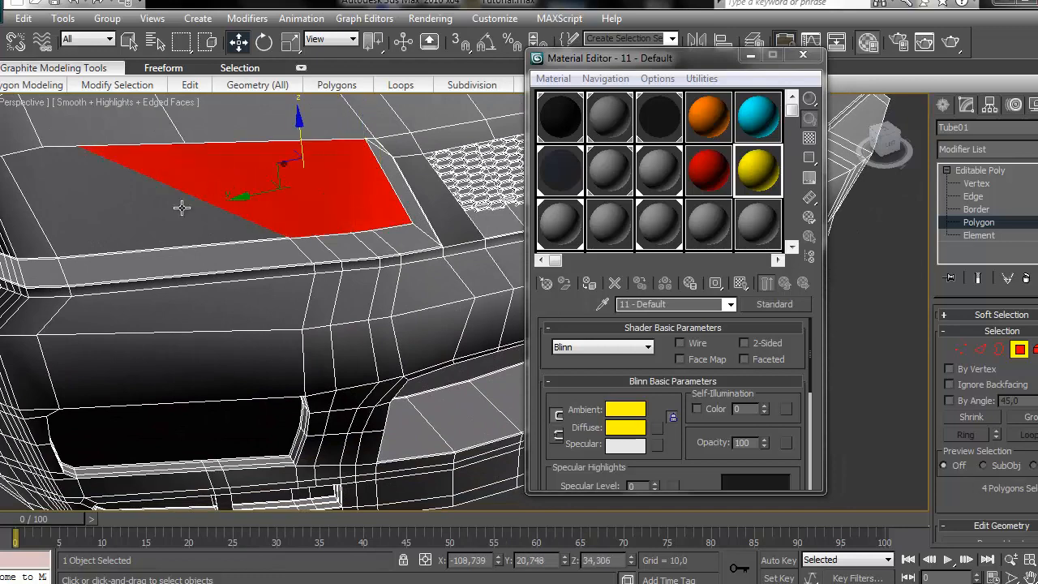
{"action": "left_click", "coordinate": [167, 215], "text": "ctrl"}
{"action": "middle_click_drag", "start_coordinate": [161, 217], "coordinate": [206, 205], "text": "alt"}
{"action": "left_click", "coordinate": [208, 202], "text": "ctrl"}
{"action": "left_click", "coordinate": [210, 199], "text": "ctrl"}
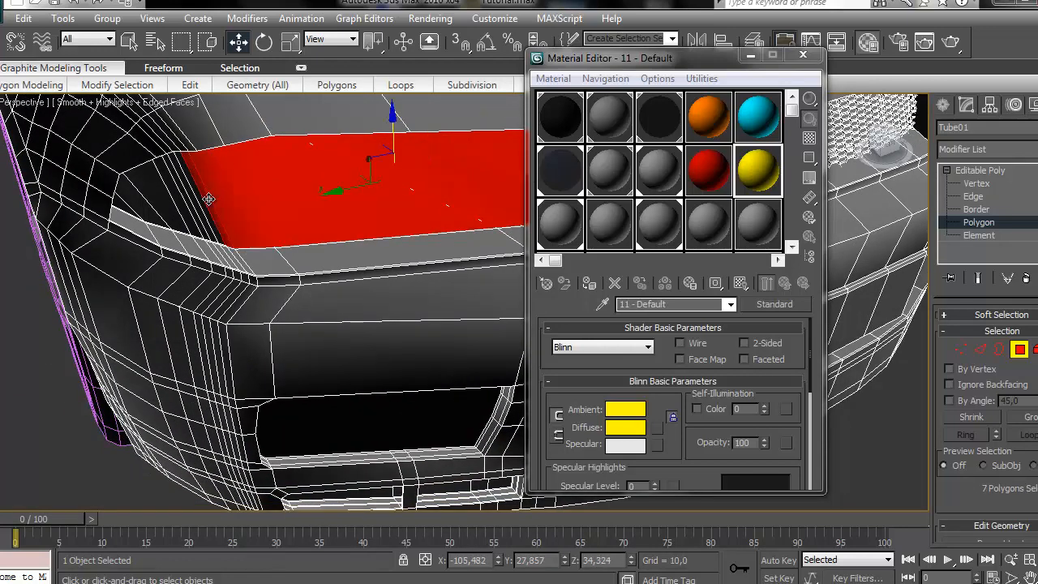
{"action": "left_click", "coordinate": [202, 201], "text": "ctrl"}
{"action": "left_click", "coordinate": [194, 200], "text": "ctrl"}
{"action": "left_click", "coordinate": [189, 201], "text": "ctrl"}
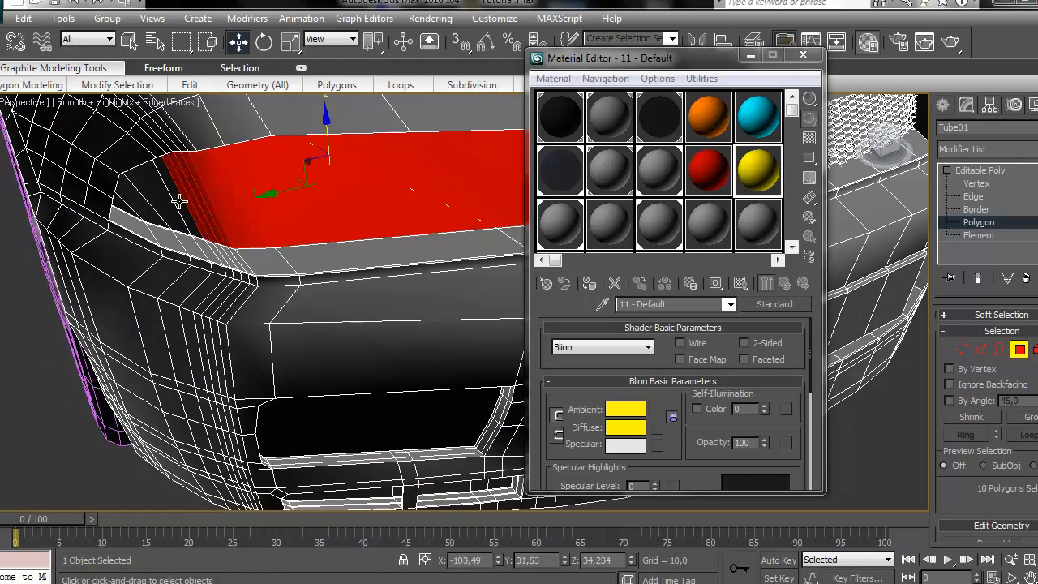
{"action": "left_click", "coordinate": [174, 201], "text": "ctrl"}
{"action": "left_click", "coordinate": [160, 200], "text": "ctrl"}
{"action": "left_click", "coordinate": [143, 202], "text": "ctrl"}
{"action": "left_click", "coordinate": [126, 208], "text": "ctrl"}
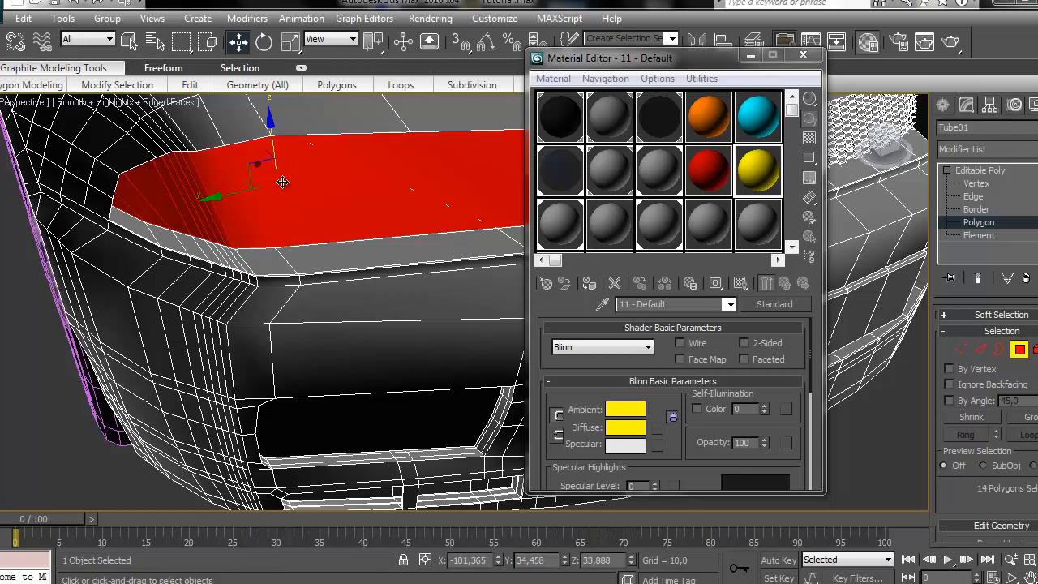
{"action": "middle_click_drag", "start_coordinate": [126, 207], "coordinate": [368, 173], "text": "alt"}
{"action": "left_click", "coordinate": [705, 120]}
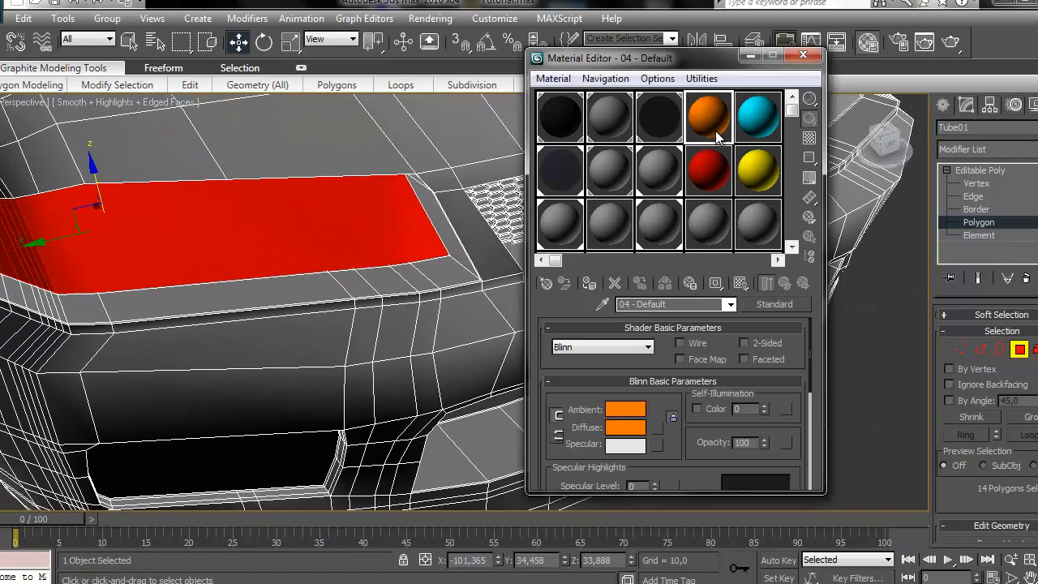
{"action": "left_click_drag", "start_coordinate": [719, 121], "coordinate": [315, 184]}
{"action": "left_click", "coordinate": [297, 157]}
Step: Assign the cyan 05 - Default material to all polygons inside the headlight recess on the car's left side
{"action": "middle_click_drag", "start_coordinate": [390, 186], "coordinate": [161, 258], "text": "alt"}
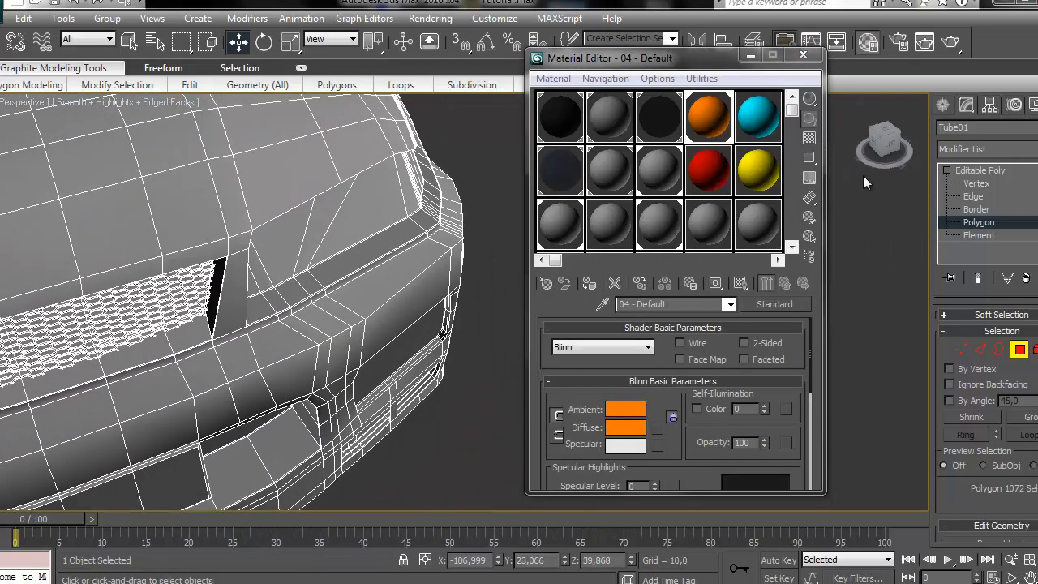
{"action": "left_click_drag", "start_coordinate": [888, 146], "coordinate": [836, 151]}
{"action": "middle_click_drag", "start_coordinate": [222, 233], "coordinate": [302, 209]}
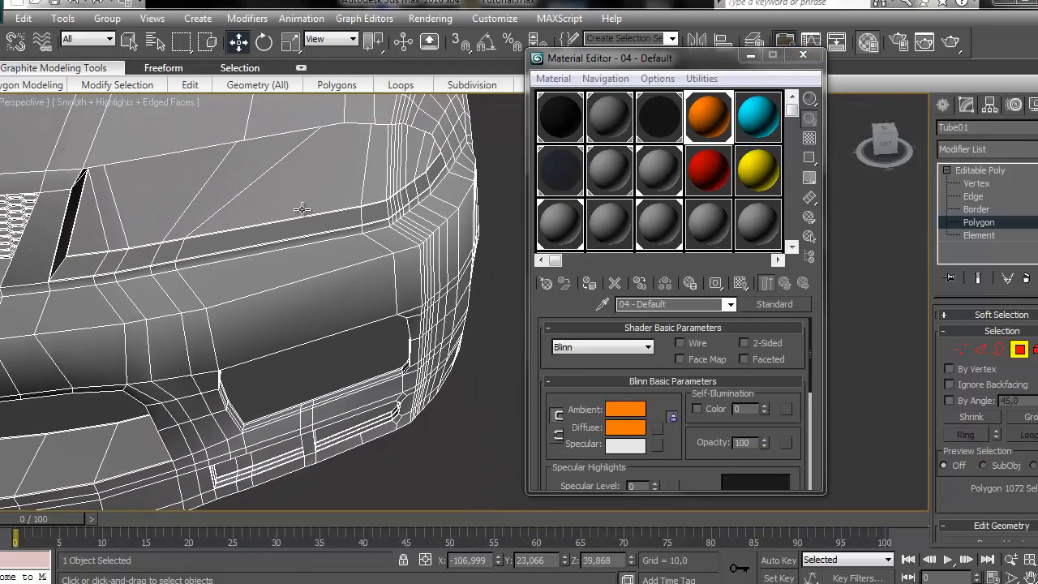
{"action": "left_click", "coordinate": [434, 152]}
{"action": "left_click", "coordinate": [423, 151], "text": "ctrl"}
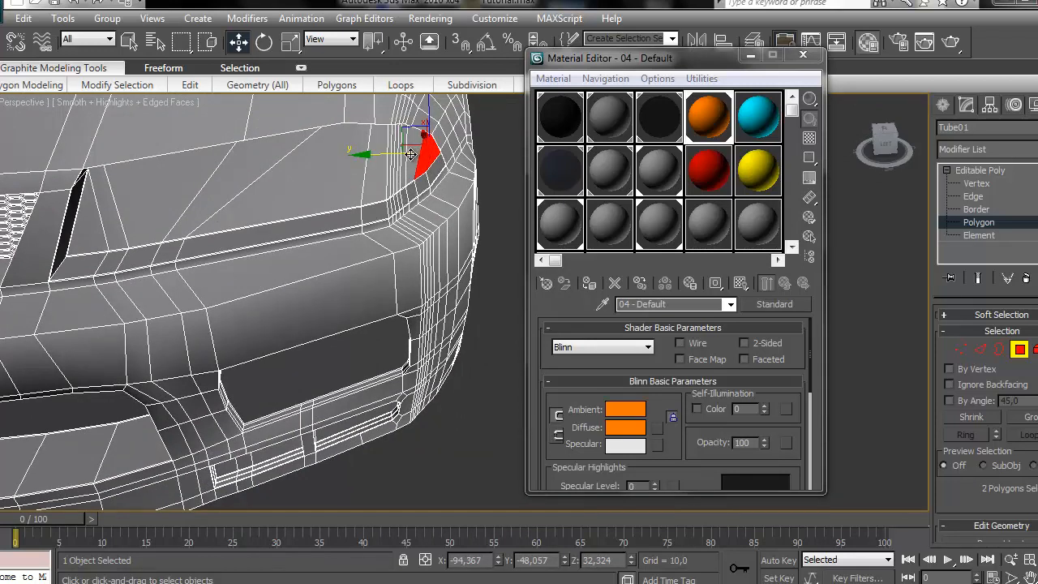
{"action": "left_click", "coordinate": [412, 154], "text": "ctrl"}
{"action": "left_click", "coordinate": [403, 157], "text": "ctrl"}
{"action": "left_click", "coordinate": [396, 160], "text": "ctrl"}
{"action": "left_click", "coordinate": [394, 162], "text": "ctrl"}
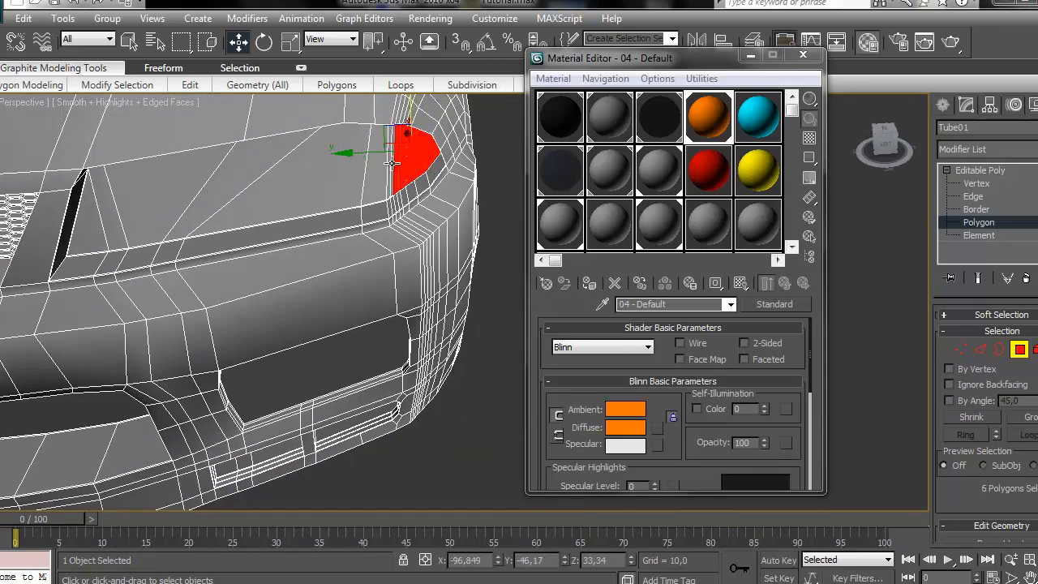
{"action": "left_click", "coordinate": [394, 165], "text": "ctrl"}
{"action": "left_click", "coordinate": [393, 164], "text": "ctrl"}
{"action": "left_click", "coordinate": [376, 168], "text": "ctrl"}
{"action": "left_click", "coordinate": [336, 178], "text": "ctrl"}
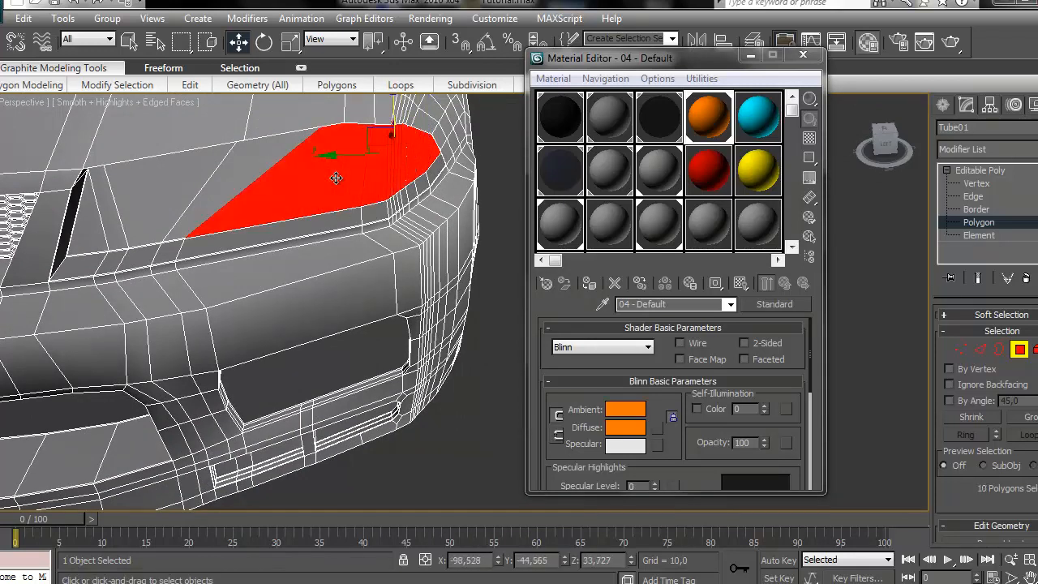
{"action": "left_click", "coordinate": [258, 173], "text": "ctrl"}
{"action": "left_click", "coordinate": [180, 176], "text": "ctrl"}
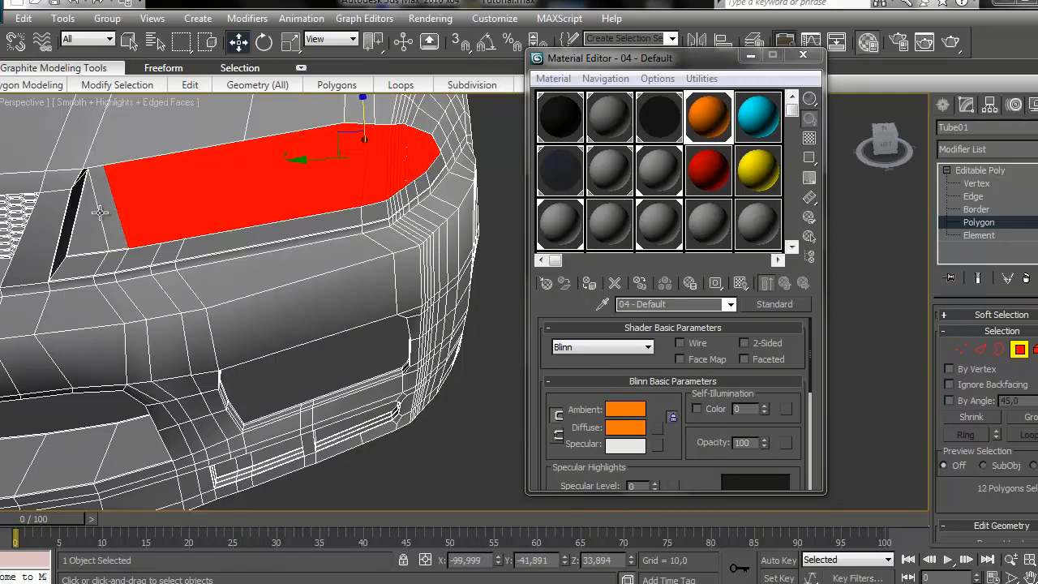
{"action": "left_click", "coordinate": [85, 218], "text": "ctrl"}
{"action": "left_click", "coordinate": [98, 215], "text": "ctrl"}
{"action": "left_click", "coordinate": [769, 130]}
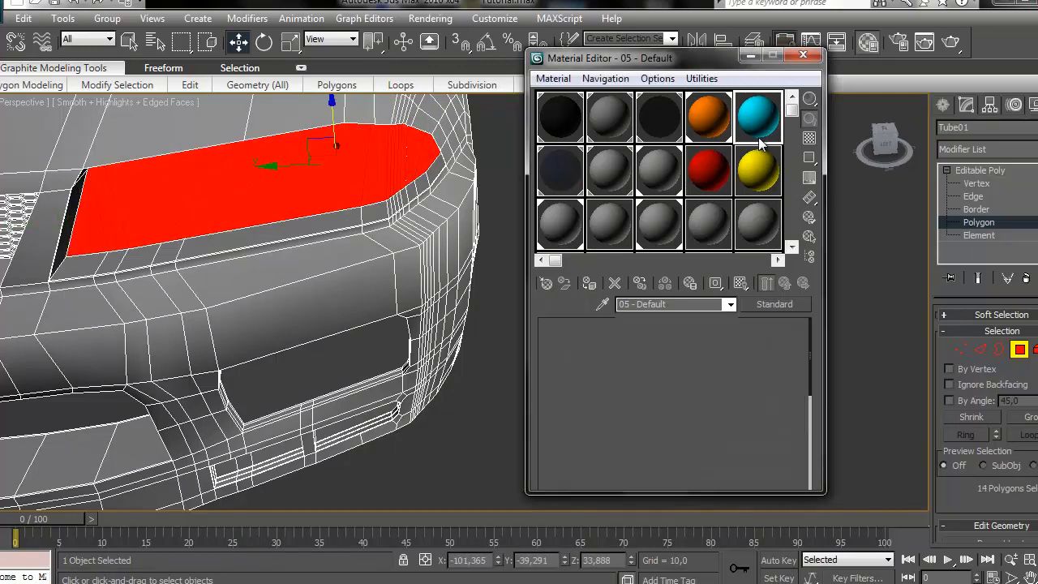
{"action": "left_click", "coordinate": [473, 383]}
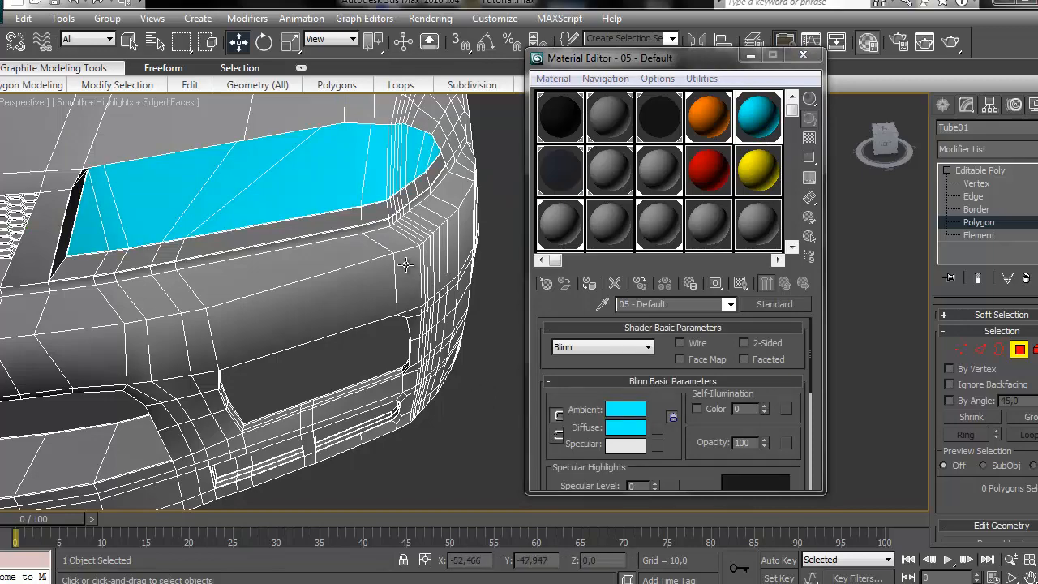
Step: Assign the red 10 - Default material to the four polygons of the car's outer right round taillight
{"action": "scroll", "coordinate": [405, 261], "scroll_direction": "down", "scroll_amount": 10}
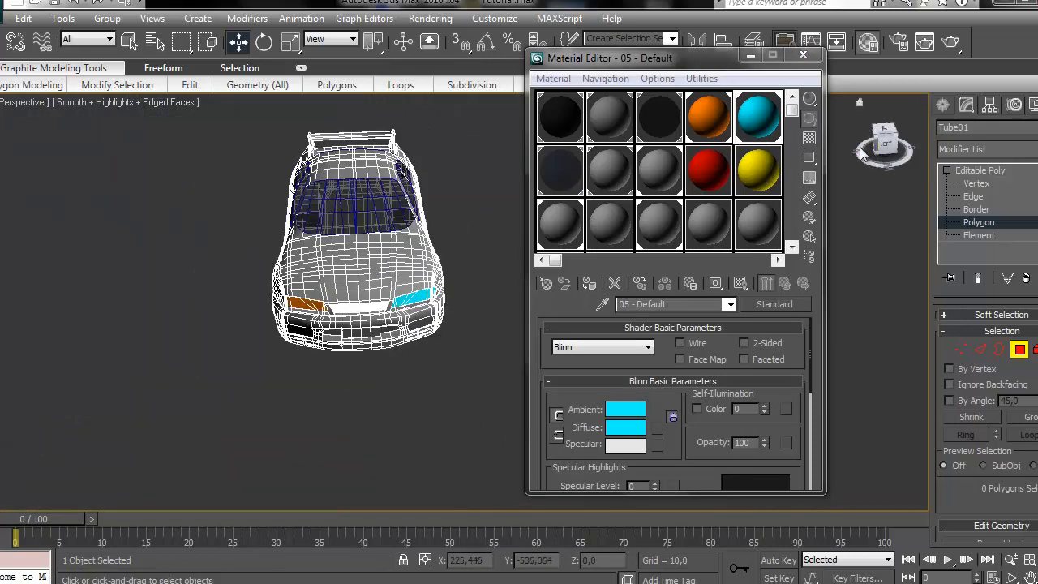
{"action": "left_click_drag", "start_coordinate": [876, 151], "coordinate": [561, 145]}
{"action": "scroll", "coordinate": [292, 247], "scroll_direction": "up", "scroll_amount": 12}
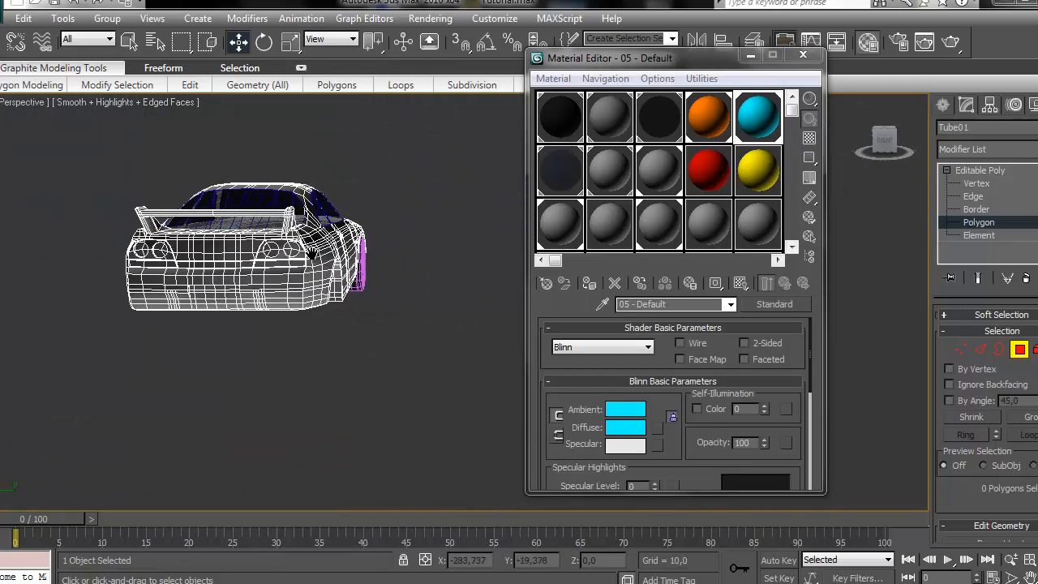
{"action": "left_click", "coordinate": [280, 208]}
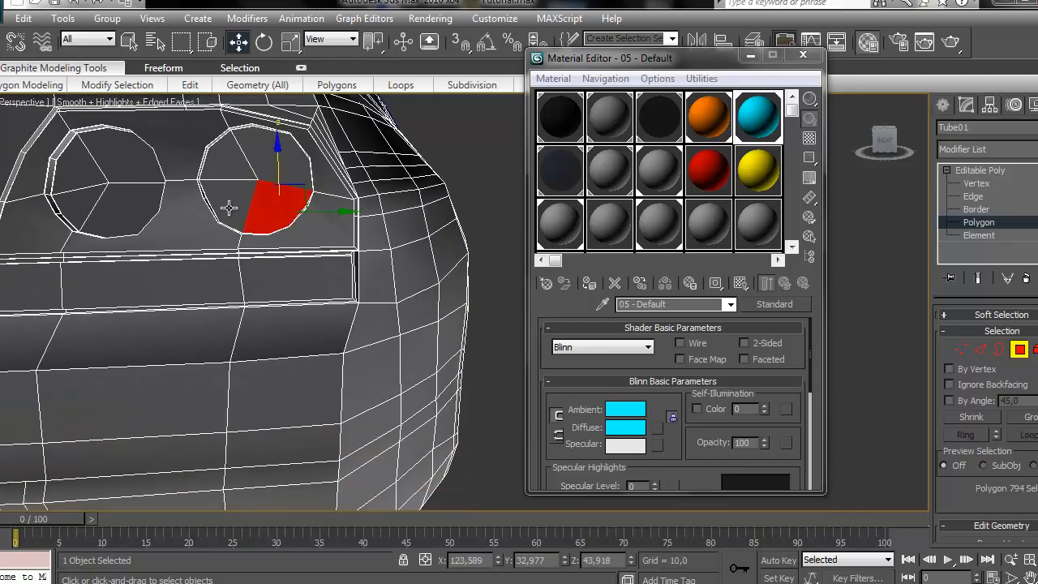
{"action": "left_click", "coordinate": [228, 204], "text": "ctrl"}
{"action": "left_click", "coordinate": [231, 154], "text": "ctrl"}
{"action": "left_click", "coordinate": [295, 154], "text": "ctrl"}
{"action": "left_click_drag", "start_coordinate": [731, 162], "coordinate": [263, 241]}
Step: Assign the red 10 - Default material to the four polygons of the car's inner right round taillight
{"action": "middle_click_drag", "start_coordinate": [337, 233], "coordinate": [537, 237]}
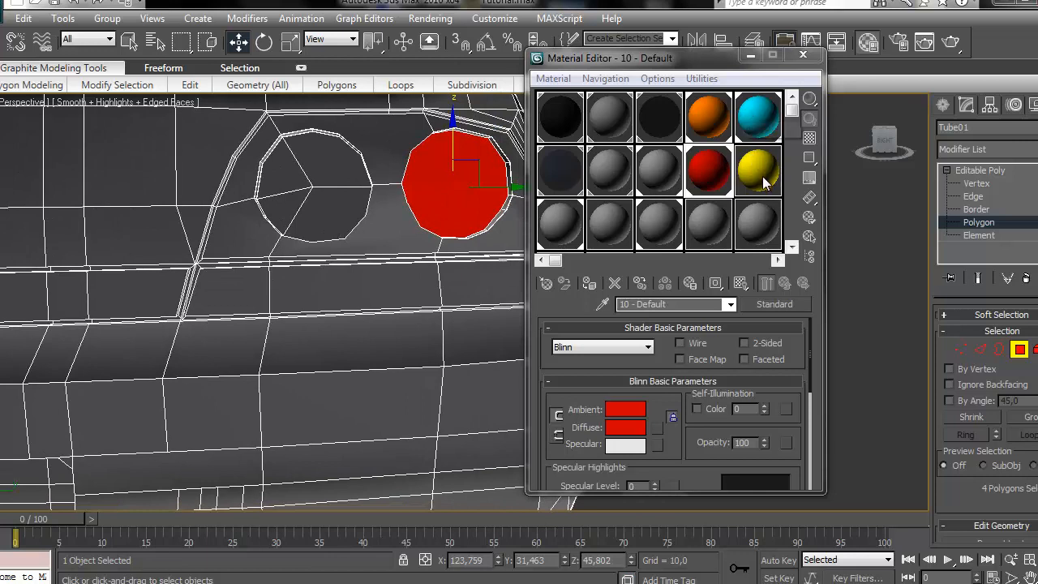
{"action": "left_click", "coordinate": [352, 172]}
{"action": "left_click", "coordinate": [278, 174], "text": "ctrl"}
{"action": "left_click", "coordinate": [291, 202], "text": "ctrl"}
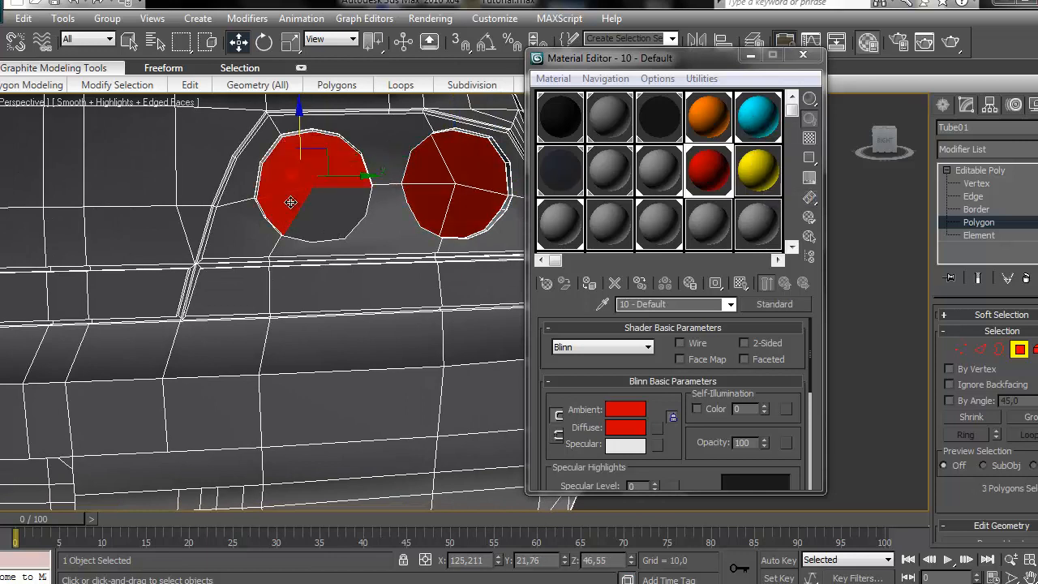
{"action": "left_click", "coordinate": [313, 208], "text": "ctrl"}
{"action": "left_click_drag", "start_coordinate": [724, 183], "coordinate": [322, 185]}
Step: Assign the yellow material to the four polygons of the car's inner left round taillight
{"action": "middle_click_drag", "start_coordinate": [319, 185], "coordinate": [337, 228], "text": "alt"}
{"action": "left_click", "coordinate": [420, 253]}
{"action": "left_click", "coordinate": [412, 280], "text": "ctrl"}
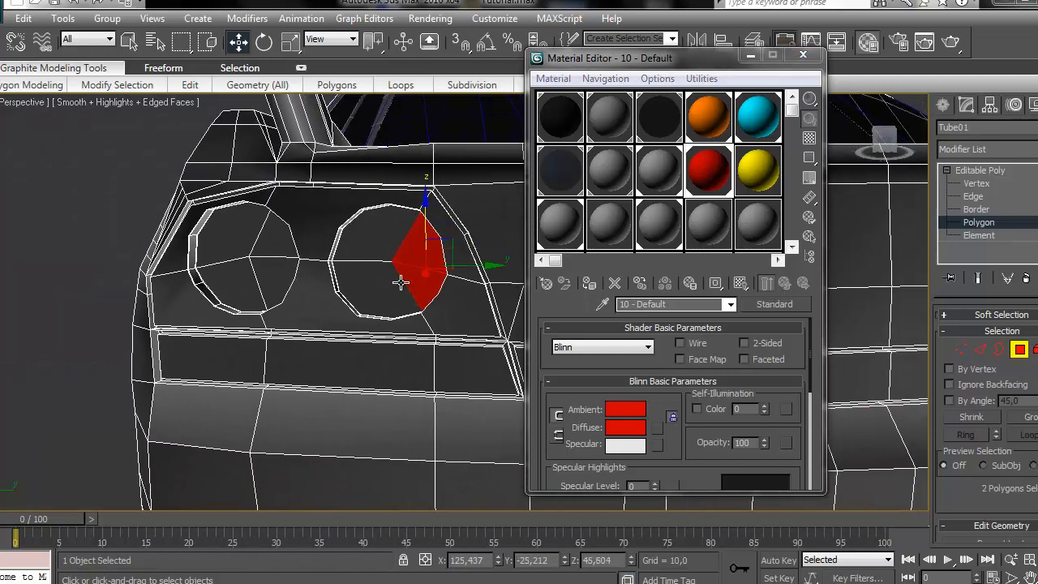
{"action": "left_click", "coordinate": [387, 283], "text": "ctrl"}
{"action": "left_click", "coordinate": [366, 240], "text": "ctrl"}
{"action": "key", "text": "ctrl+z"}
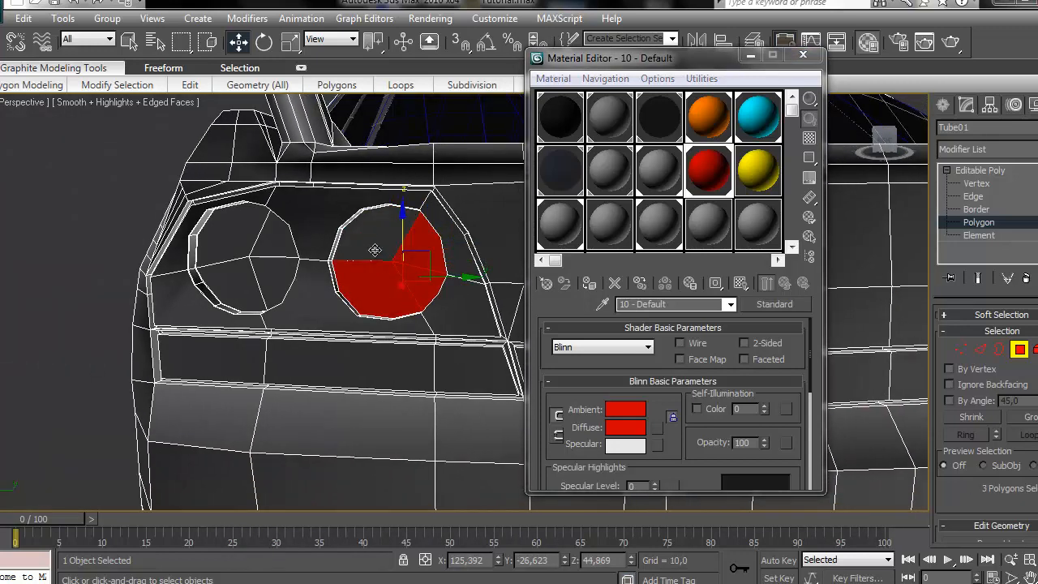
{"action": "left_click", "coordinate": [375, 250], "text": "ctrl"}
{"action": "left_click_drag", "start_coordinate": [757, 169], "coordinate": [429, 244]}
Step: Assign the yellow material to the four polygons of the car's outer left round taillight and clear the polygon selection
{"action": "left_click", "coordinate": [277, 278]}
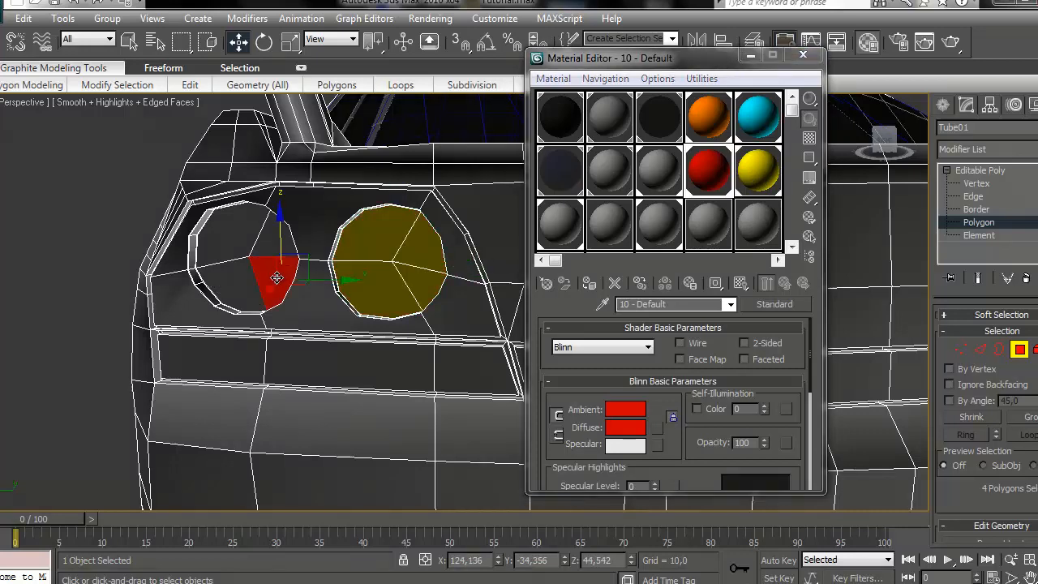
{"action": "left_click", "coordinate": [234, 278], "text": "ctrl"}
{"action": "left_click", "coordinate": [234, 244], "text": "ctrl"}
{"action": "left_click", "coordinate": [262, 241], "text": "ctrl"}
{"action": "left_click_drag", "start_coordinate": [753, 167], "coordinate": [260, 232]}
{"action": "left_click", "coordinate": [110, 224]}
{"action": "scroll", "coordinate": [209, 230], "scroll_direction": "down", "scroll_amount": 5}
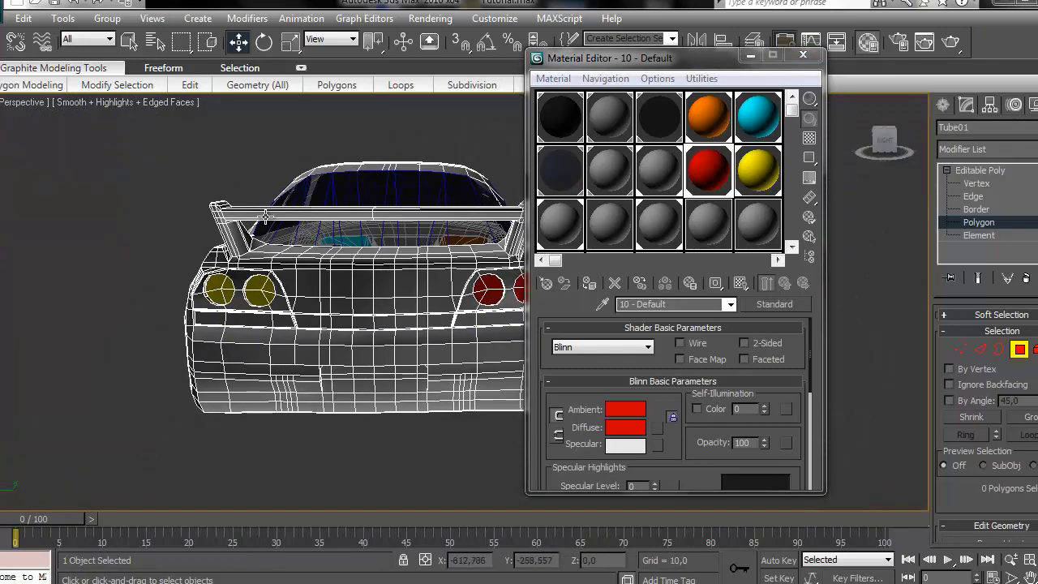
{"action": "scroll", "coordinate": [487, 292], "scroll_direction": "down", "scroll_amount": 3}
Step: Move the Material Editor clear of the car and examine its rear bumper, taillights and front end from several angles
{"action": "left_click_drag", "start_coordinate": [633, 58], "coordinate": [698, 354]}
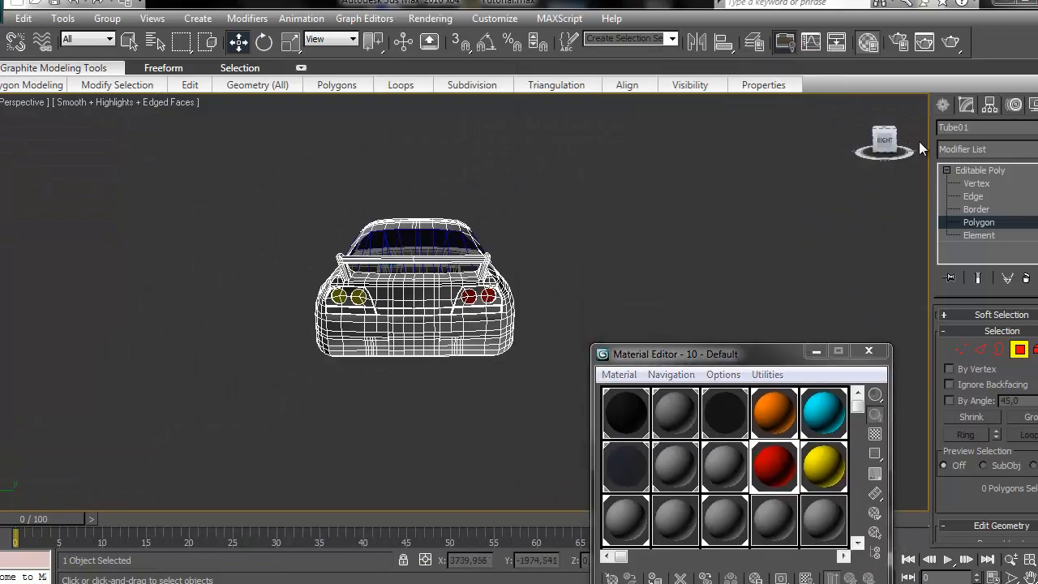
{"action": "left_click_drag", "start_coordinate": [919, 141], "coordinate": [537, 222]}
{"action": "scroll", "coordinate": [537, 223], "scroll_direction": "up", "scroll_amount": 3}
{"action": "scroll", "coordinate": [480, 227], "scroll_direction": "up", "scroll_amount": 4}
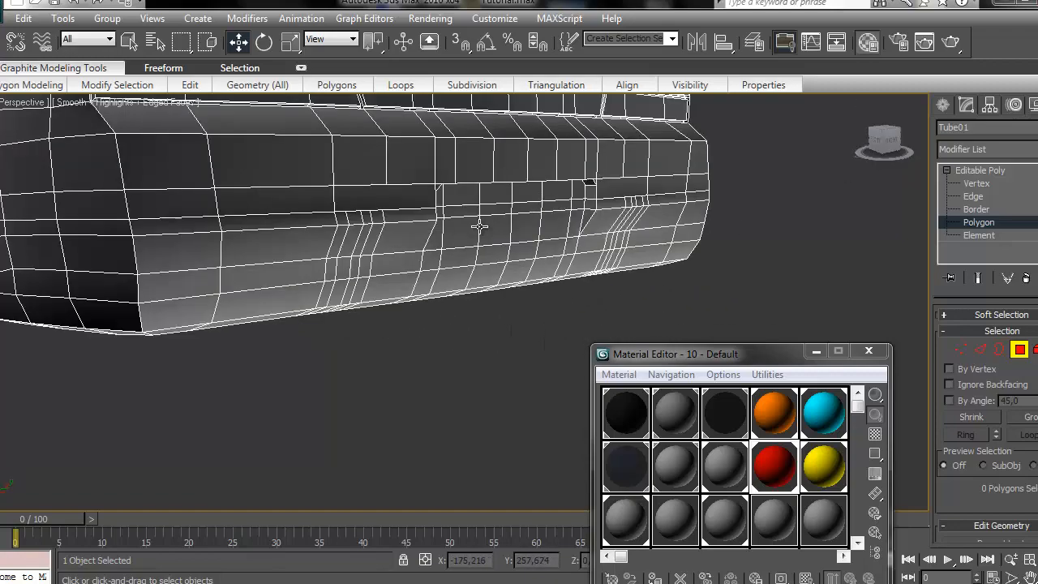
{"action": "left_click", "coordinate": [479, 227]}
{"action": "scroll", "coordinate": [477, 244], "scroll_direction": "down", "scroll_amount": 5}
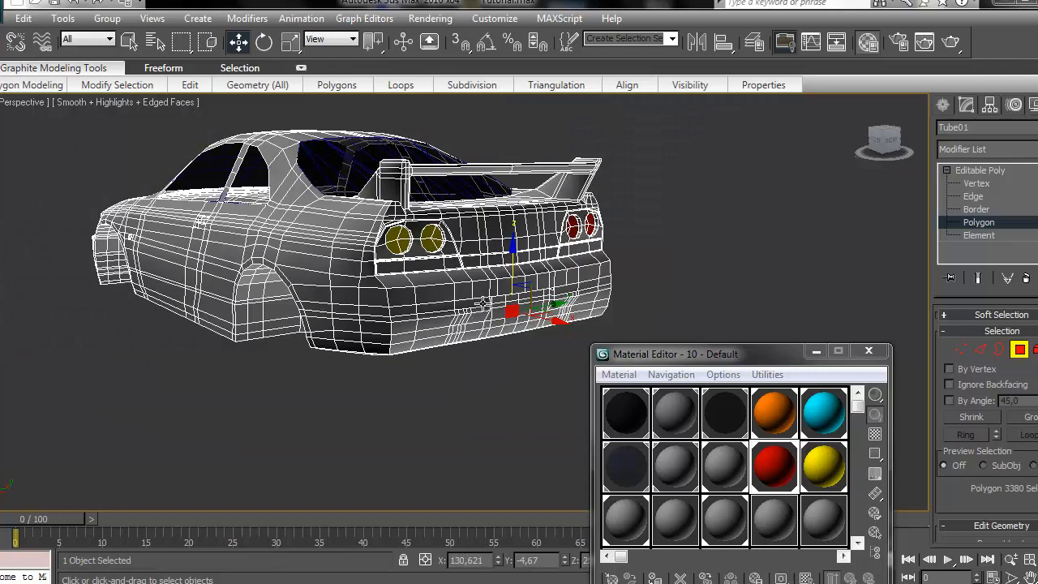
{"action": "scroll", "coordinate": [613, 224], "scroll_direction": "up", "scroll_amount": 4}
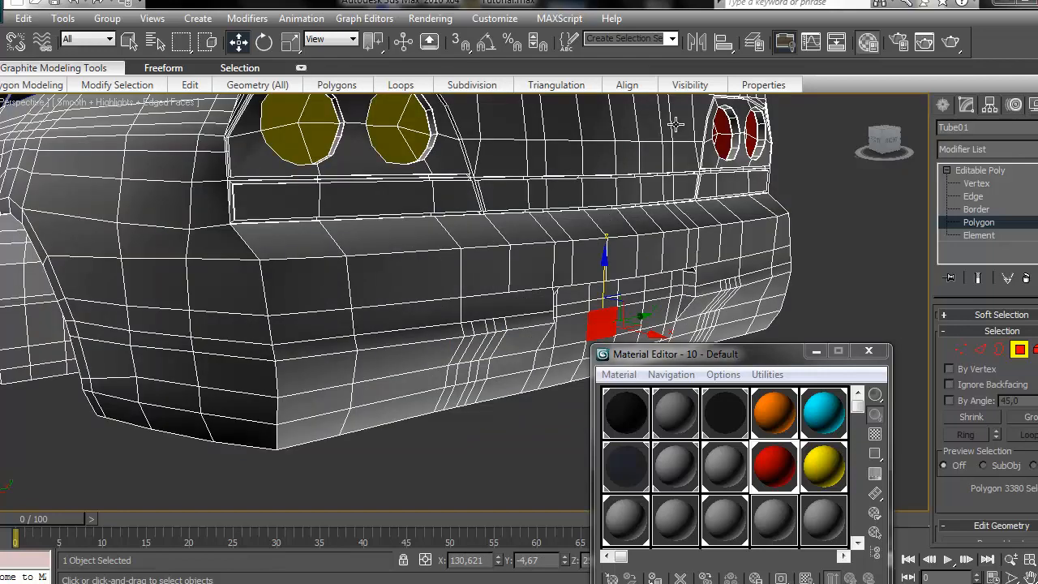
{"action": "middle_click_drag", "start_coordinate": [427, 151], "coordinate": [432, 205]}
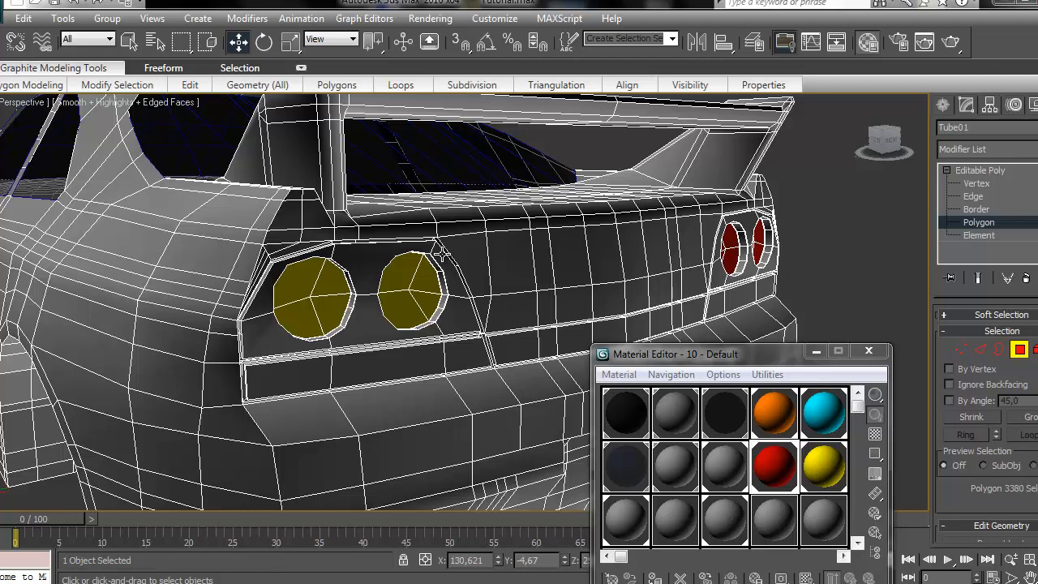
{"action": "scroll", "coordinate": [416, 180], "scroll_direction": "down", "scroll_amount": 5}
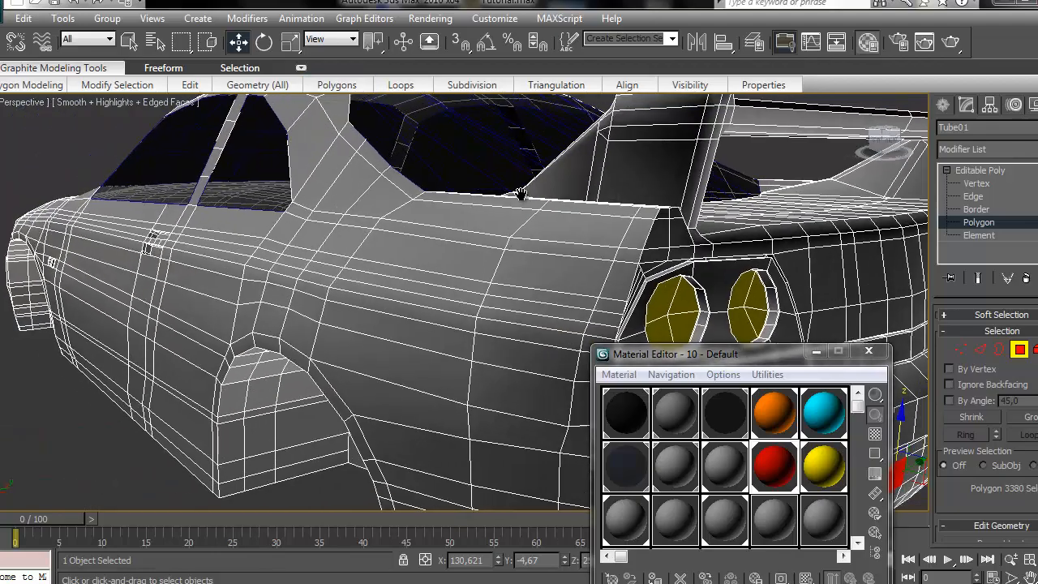
{"action": "left_click_drag", "start_coordinate": [882, 145], "coordinate": [174, 149]}
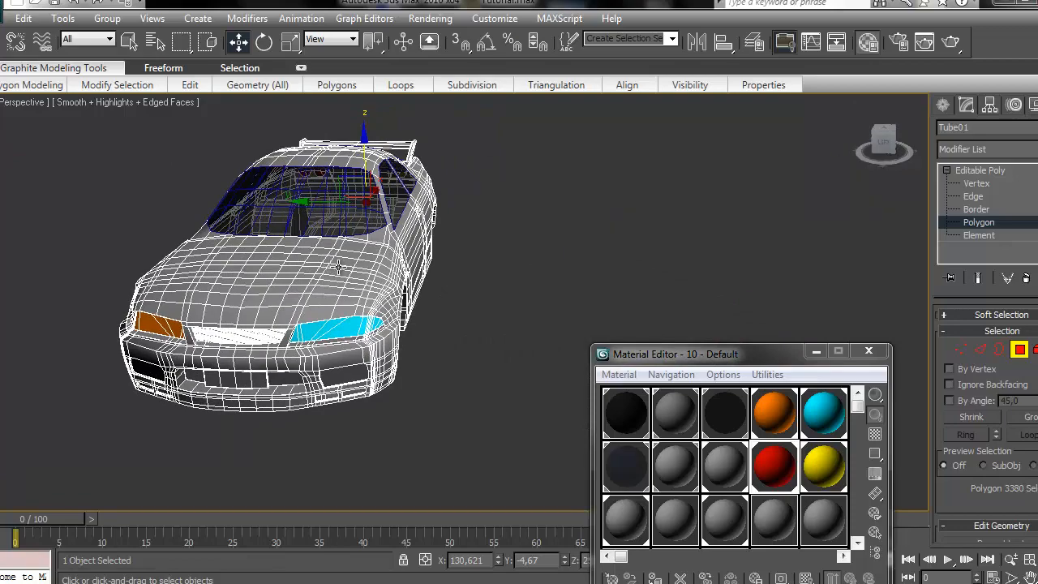
{"action": "middle_click_drag", "start_coordinate": [339, 268], "coordinate": [402, 215]}
{"action": "scroll", "coordinate": [419, 195], "scroll_direction": "up", "scroll_amount": 10}
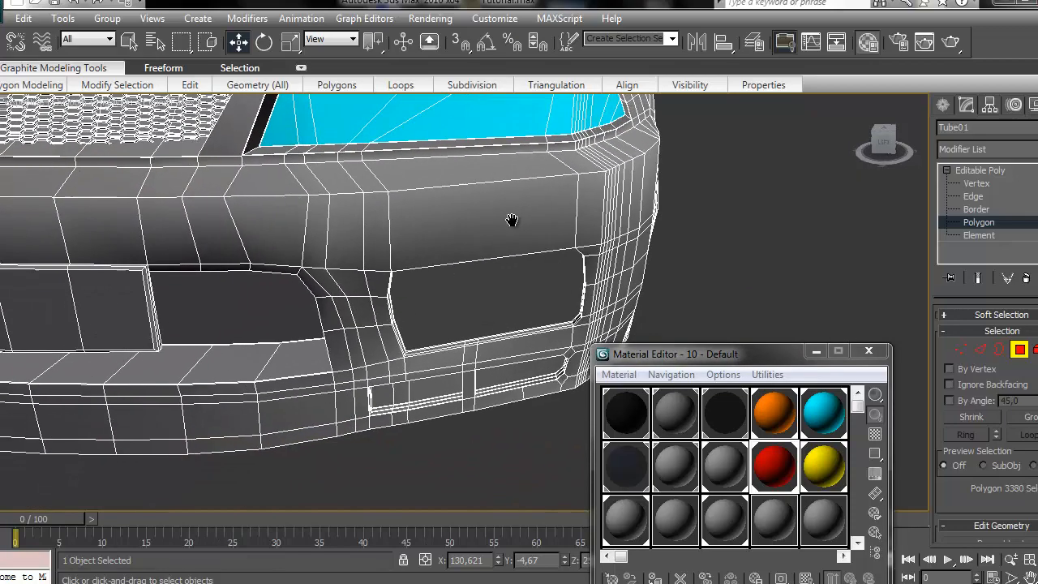
{"action": "middle_click_drag", "start_coordinate": [512, 220], "coordinate": [529, 258]}
Step: Detach all 14 cyan polygons of the headlight recess on the car's left side to an element
{"action": "left_click", "coordinate": [1035, 350]}
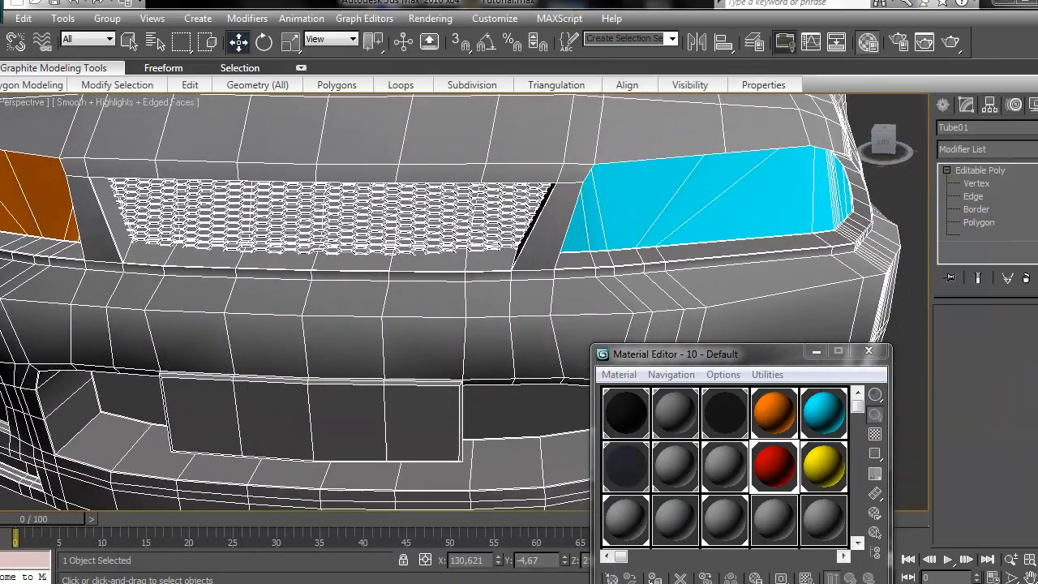
{"action": "left_click", "coordinate": [1020, 349]}
{"action": "middle_click_drag", "start_coordinate": [756, 249], "coordinate": [623, 239]}
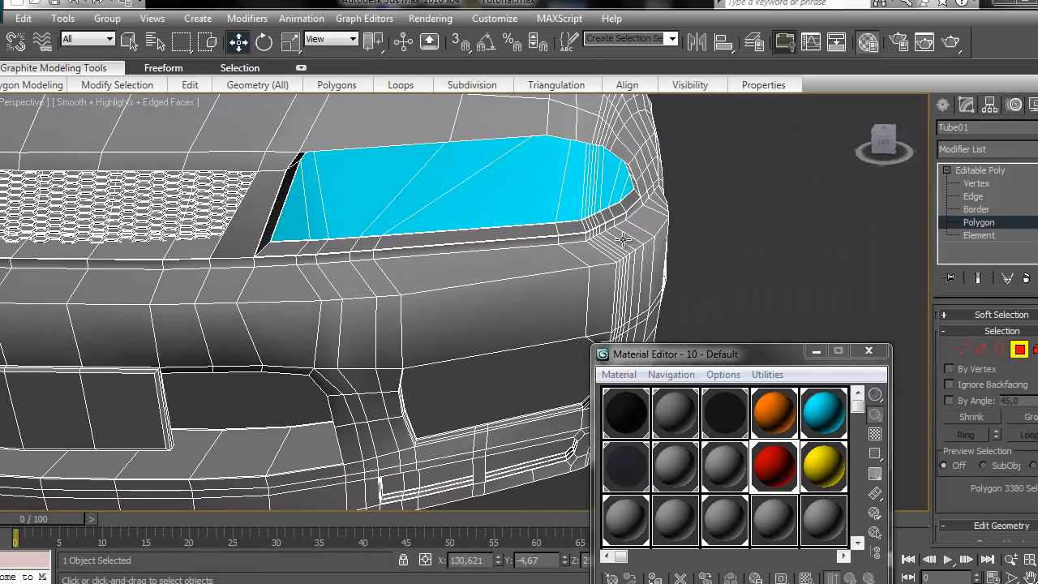
{"action": "left_click", "coordinate": [307, 210]}
{"action": "left_click", "coordinate": [310, 205], "text": "ctrl"}
{"action": "left_click", "coordinate": [375, 194], "text": "ctrl"}
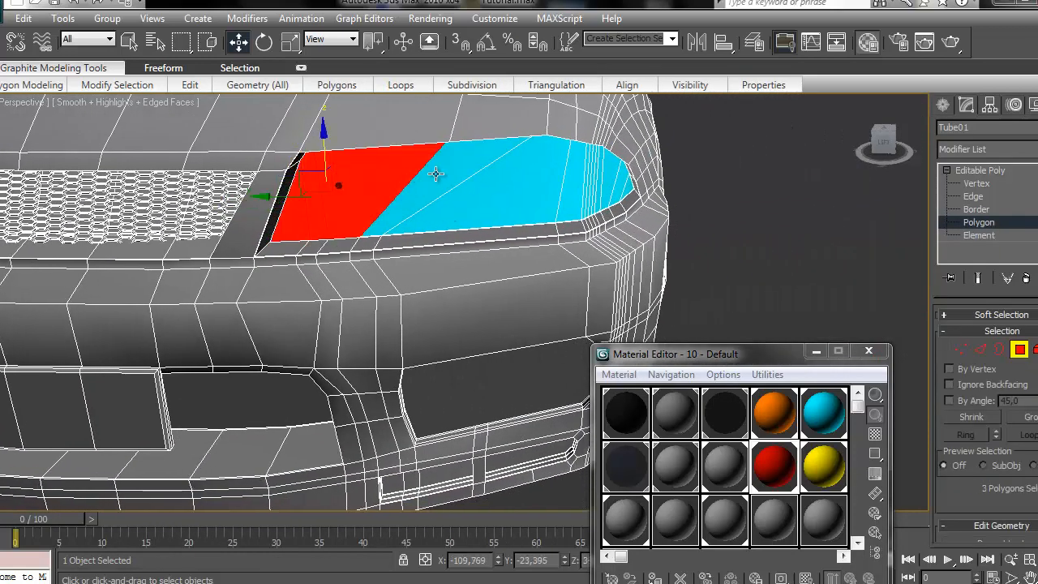
{"action": "left_click", "coordinate": [438, 174], "text": "ctrl"}
{"action": "left_click", "coordinate": [527, 174], "text": "ctrl"}
{"action": "left_click", "coordinate": [570, 182], "text": "ctrl"}
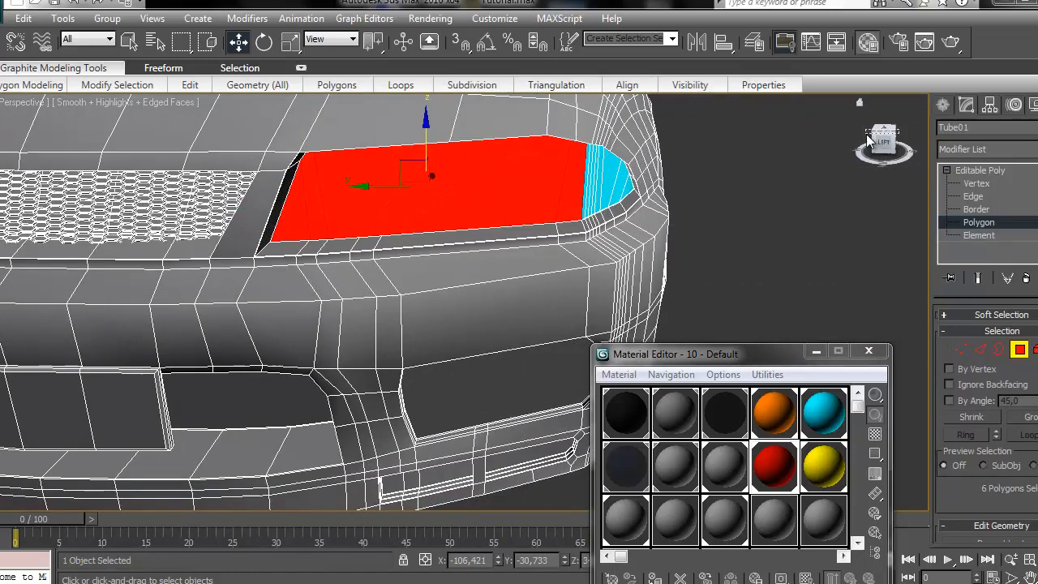
{"action": "left_click_drag", "start_coordinate": [868, 142], "coordinate": [852, 150]}
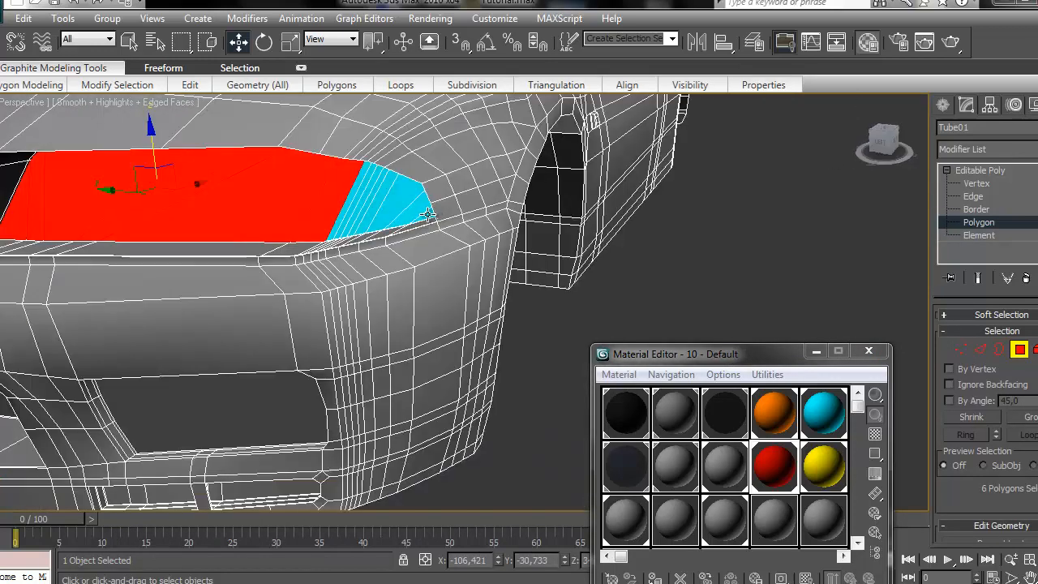
{"action": "left_click", "coordinate": [427, 214], "text": "ctrl"}
{"action": "left_click", "coordinate": [420, 211], "text": "ctrl"}
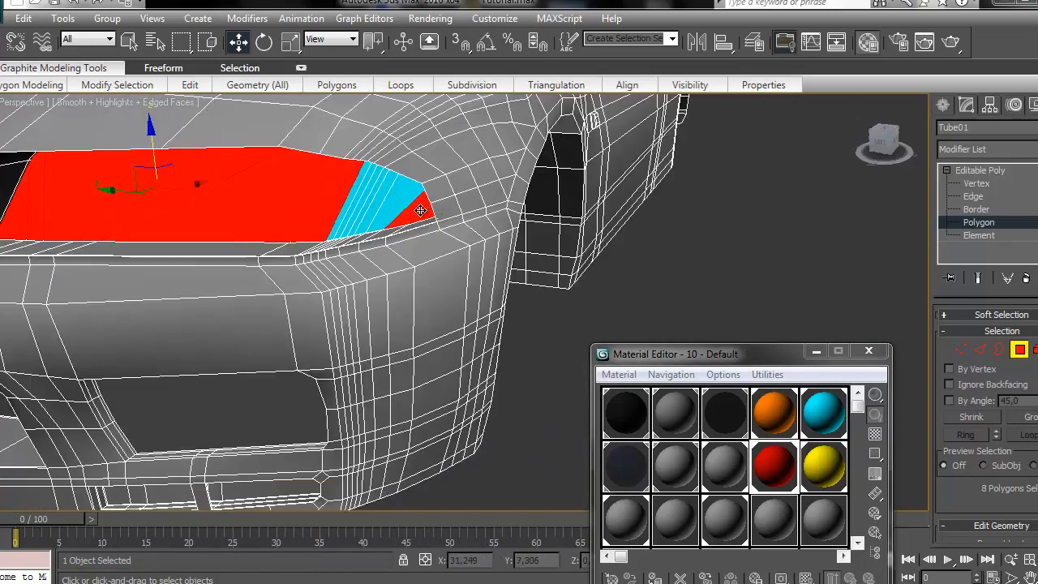
{"action": "left_click", "coordinate": [402, 199], "text": "ctrl"}
{"action": "left_click", "coordinate": [380, 195], "text": "ctrl"}
{"action": "left_click", "coordinate": [366, 193], "text": "ctrl"}
{"action": "left_click", "coordinate": [353, 193], "text": "ctrl"}
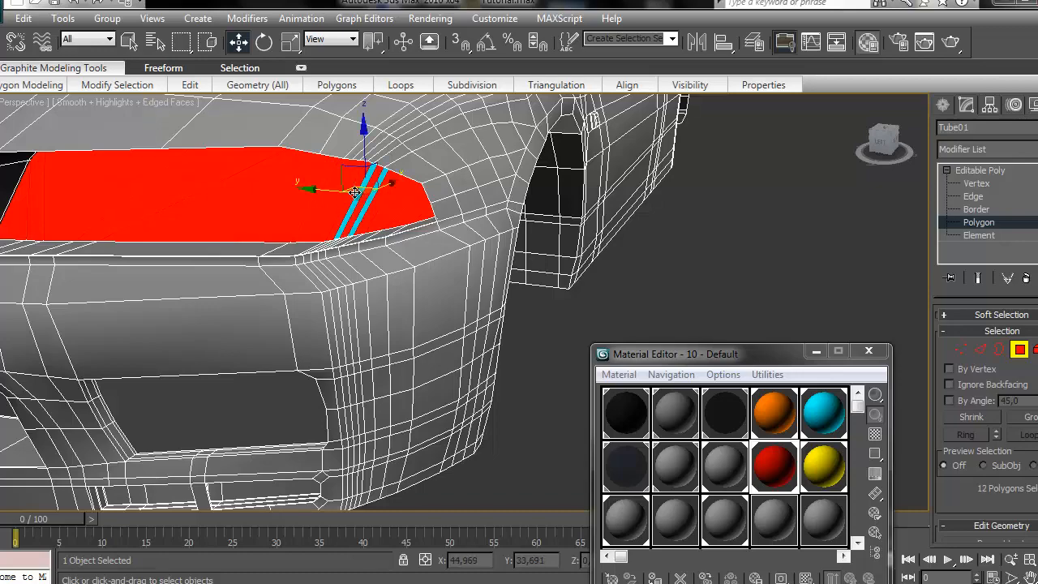
{"action": "left_click", "coordinate": [360, 194], "text": "ctrl"}
{"action": "left_click", "coordinate": [372, 195], "text": "ctrl"}
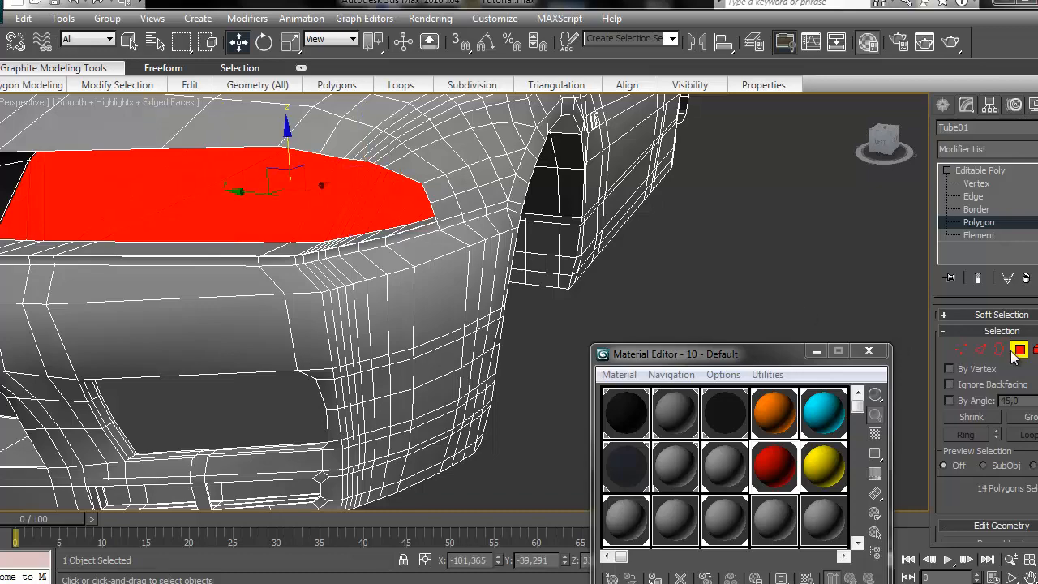
{"action": "mouse_move", "coordinate": [458, 277]}
{"action": "middle_mouse_down", "text": "alt"}
{"action": "mouse_move", "coordinate": [570, 306]}
{"action": "mouse_move", "coordinate": [448, 271]}
{"action": "middle_mouse_up", "text": "alt"}
{"action": "left_click_drag", "start_coordinate": [1006, 491], "coordinate": [1032, 337]}
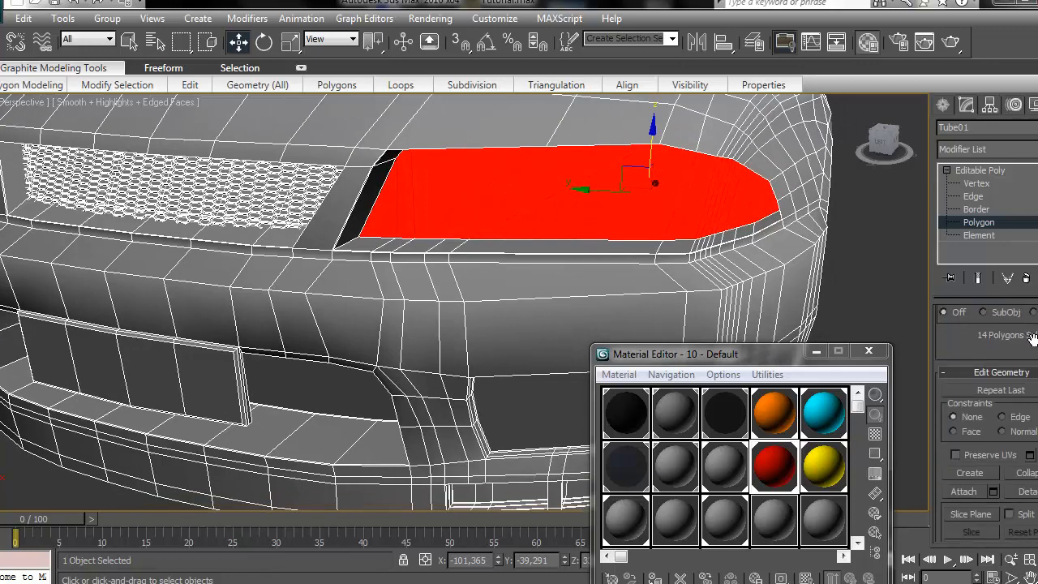
{"action": "left_click", "coordinate": [1025, 491]}
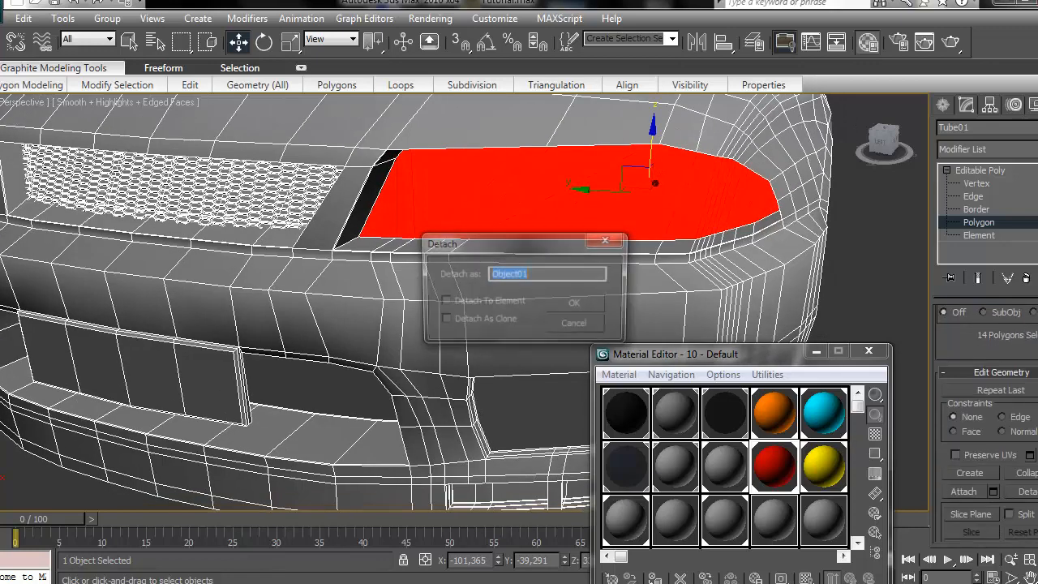
{"action": "left_click", "coordinate": [455, 305]}
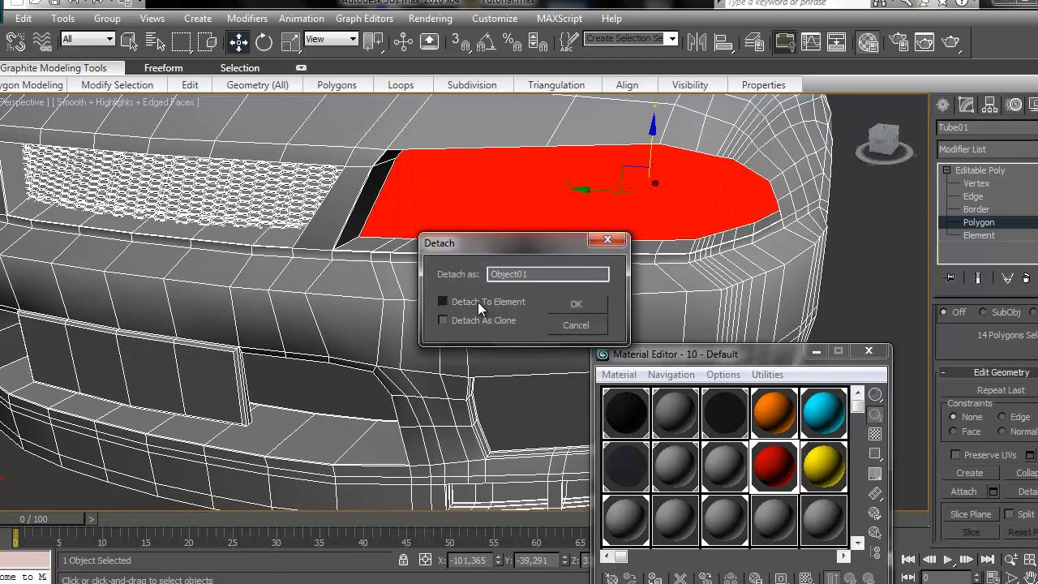
{"action": "left_click", "coordinate": [561, 304]}
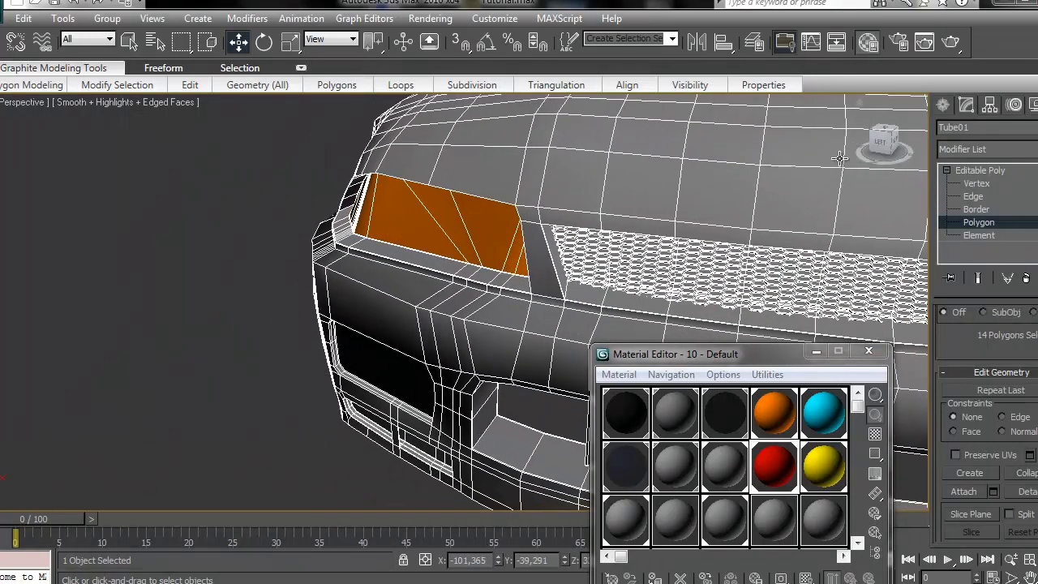
Step: Detach all 14 orange polygons of the headlight recess on the car's right side to an element
{"action": "left_click_drag", "start_coordinate": [882, 142], "coordinate": [912, 147]}
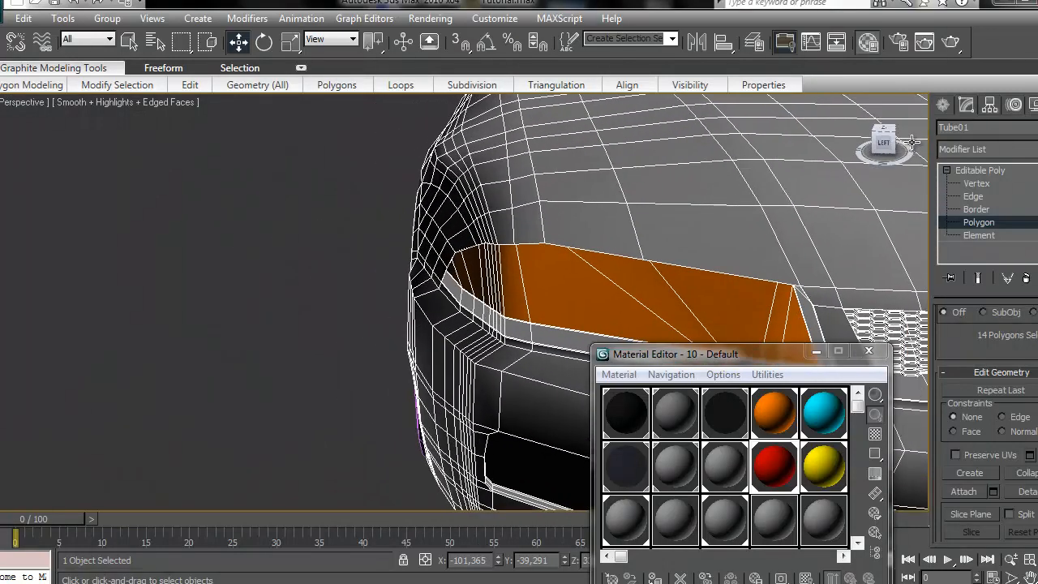
{"action": "left_click", "coordinate": [452, 273]}
{"action": "left_click", "coordinate": [461, 271], "text": "ctrl"}
{"action": "left_click", "coordinate": [475, 265], "text": "ctrl"}
{"action": "left_click", "coordinate": [480, 263], "text": "ctrl"}
{"action": "left_click", "coordinate": [481, 264], "text": "ctrl"}
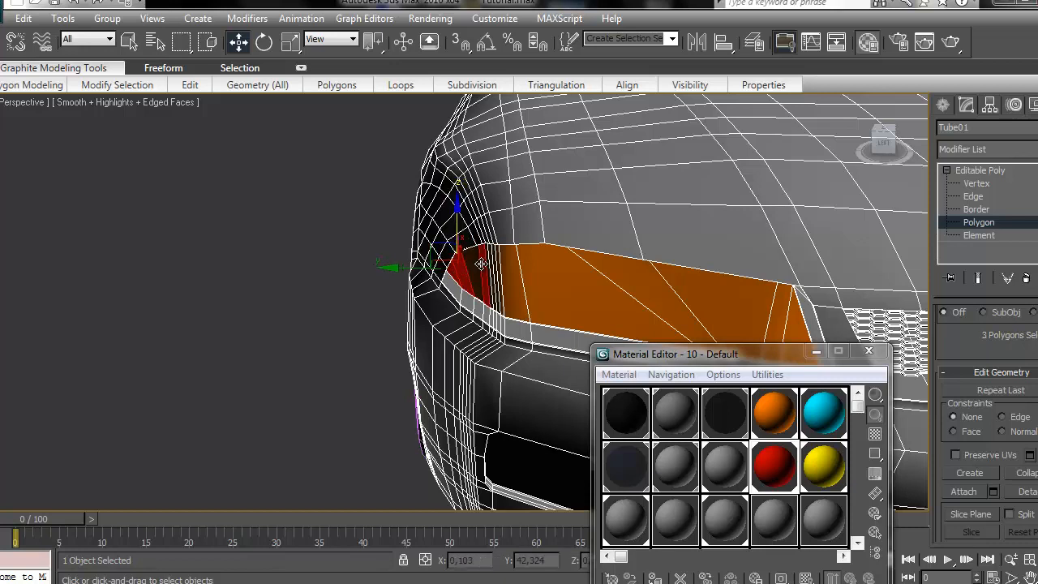
{"action": "left_click", "coordinate": [486, 263], "text": "ctrl"}
{"action": "left_click", "coordinate": [490, 263], "text": "ctrl"}
{"action": "left_click", "coordinate": [495, 264], "text": "ctrl"}
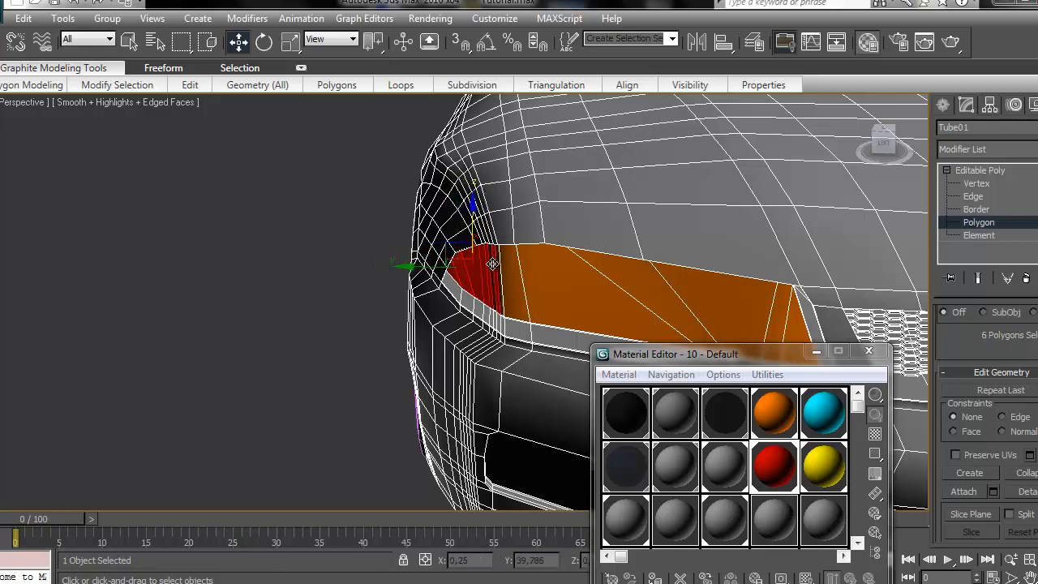
{"action": "left_click", "coordinate": [493, 264], "text": "ctrl"}
{"action": "left_click", "coordinate": [496, 264], "text": "ctrl"}
{"action": "left_click", "coordinate": [501, 264], "text": "ctrl"}
{"action": "left_click", "coordinate": [603, 262], "text": "ctrl"}
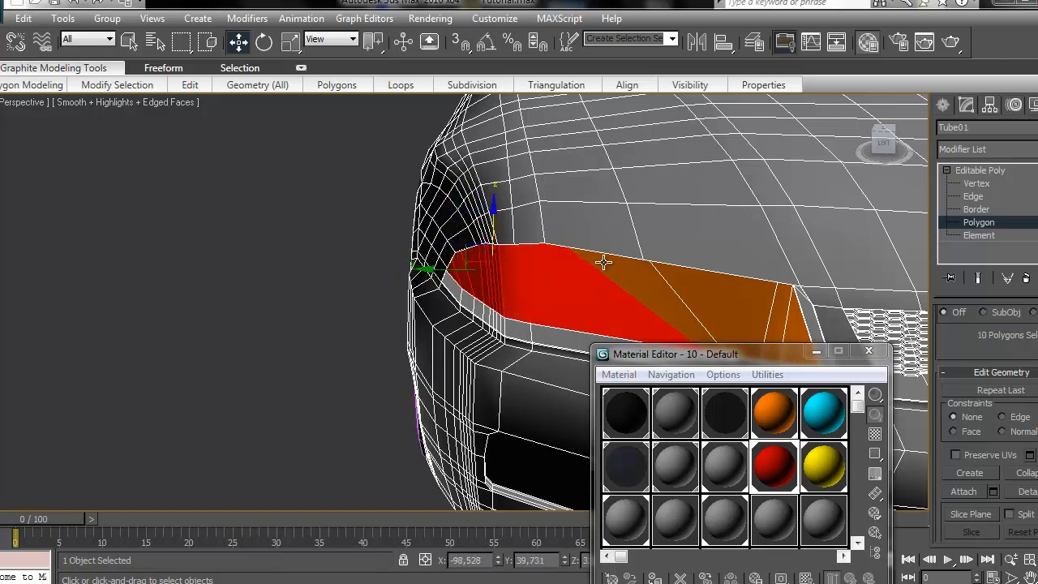
{"action": "left_click", "coordinate": [603, 262], "text": "ctrl"}
{"action": "left_click", "coordinate": [732, 294], "text": "ctrl"}
{"action": "left_click", "coordinate": [767, 308], "text": "ctrl"}
{"action": "left_click", "coordinate": [786, 308], "text": "ctrl"}
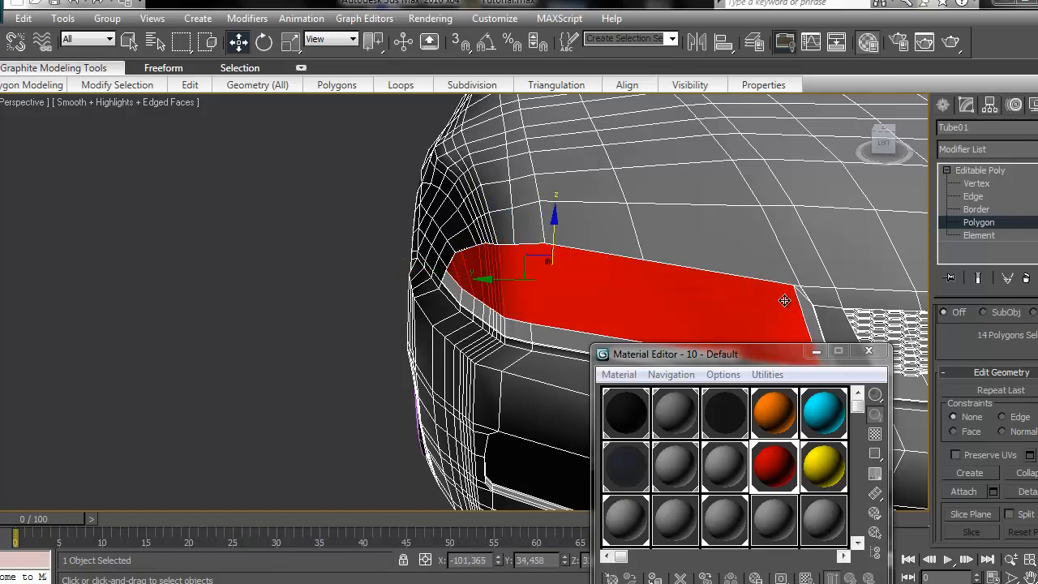
{"action": "middle_click_drag", "start_coordinate": [784, 301], "coordinate": [600, 243]}
{"action": "left_click", "coordinate": [1030, 492]}
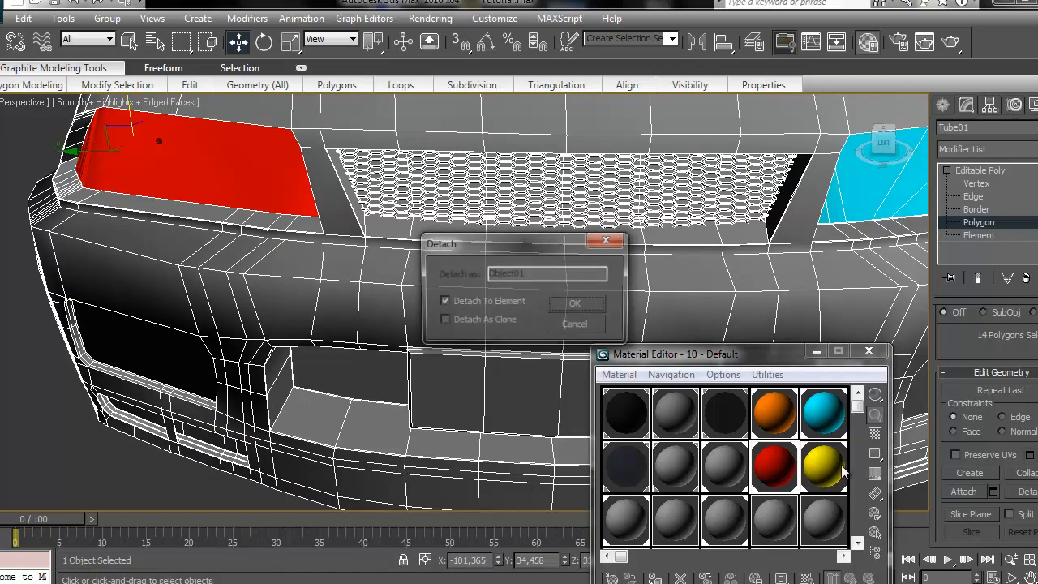
{"action": "left_click", "coordinate": [576, 304]}
Step: Add the four red polygons of the car's outer right round taillight to the current polygon selection
{"action": "scroll", "coordinate": [549, 300], "scroll_direction": "down", "scroll_amount": 5}
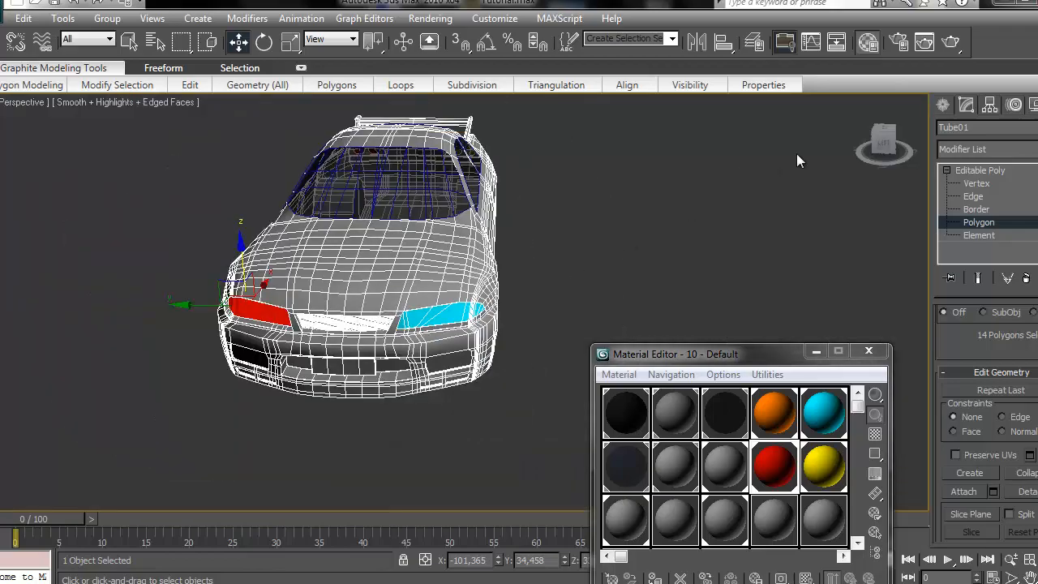
{"action": "left_click_drag", "start_coordinate": [882, 154], "coordinate": [608, 144]}
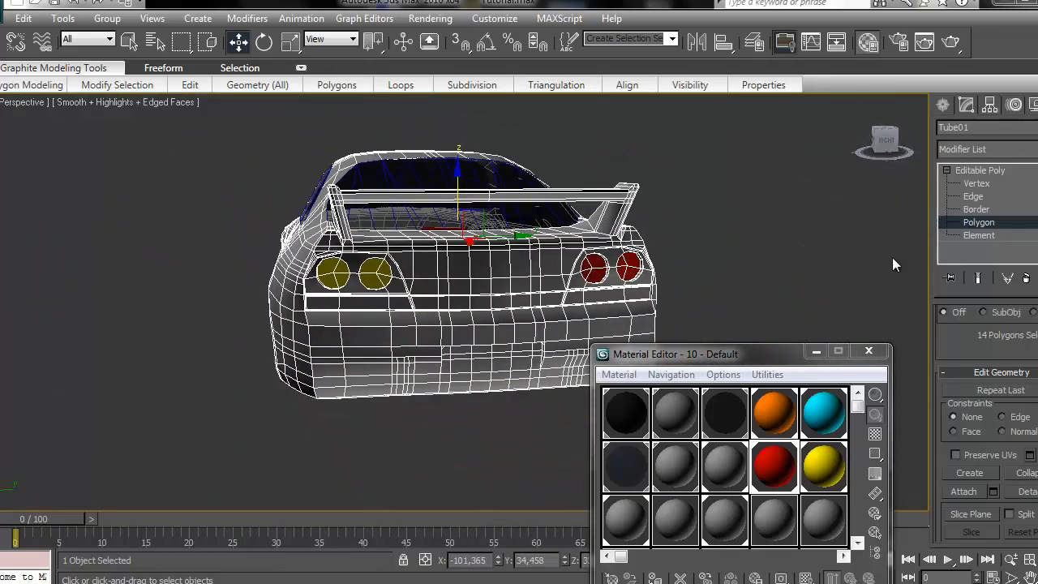
{"action": "middle_click_drag", "start_coordinate": [700, 243], "coordinate": [597, 234]}
{"action": "scroll", "coordinate": [466, 205], "scroll_direction": "up", "scroll_amount": 5}
{"action": "middle_click_drag", "start_coordinate": [463, 204], "coordinate": [489, 218]}
{"action": "left_click", "coordinate": [513, 235], "text": "ctrl"}
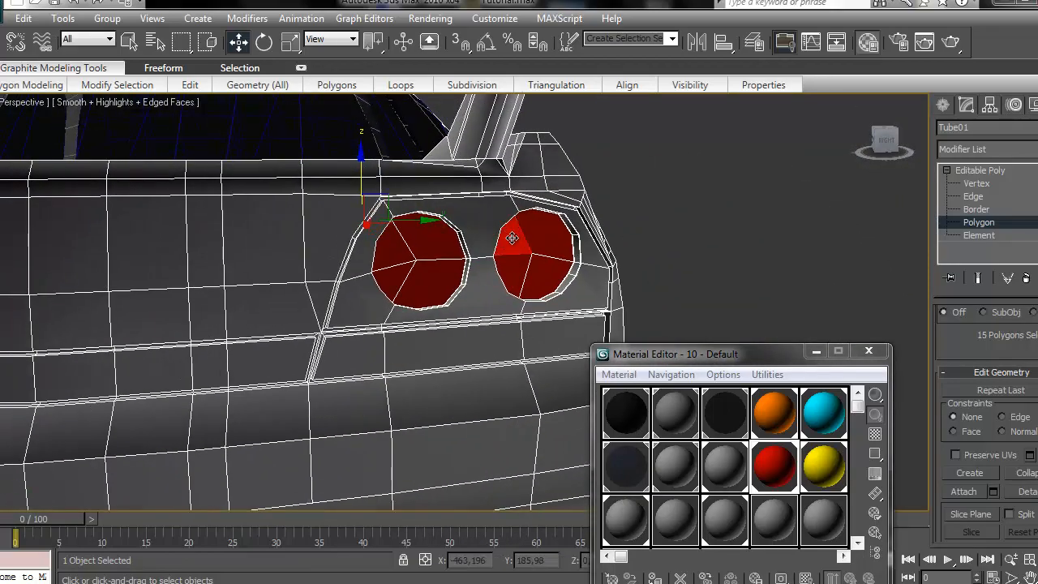
{"action": "left_click", "coordinate": [513, 260], "text": "ctrl"}
{"action": "left_click_drag", "start_coordinate": [546, 274], "coordinate": [549, 245], "text": "ctrl"}
{"action": "left_click", "coordinate": [550, 244], "text": "ctrl"}
{"action": "key", "text": "ctrl+z"}
{"action": "key", "text": "ctrl+z"}
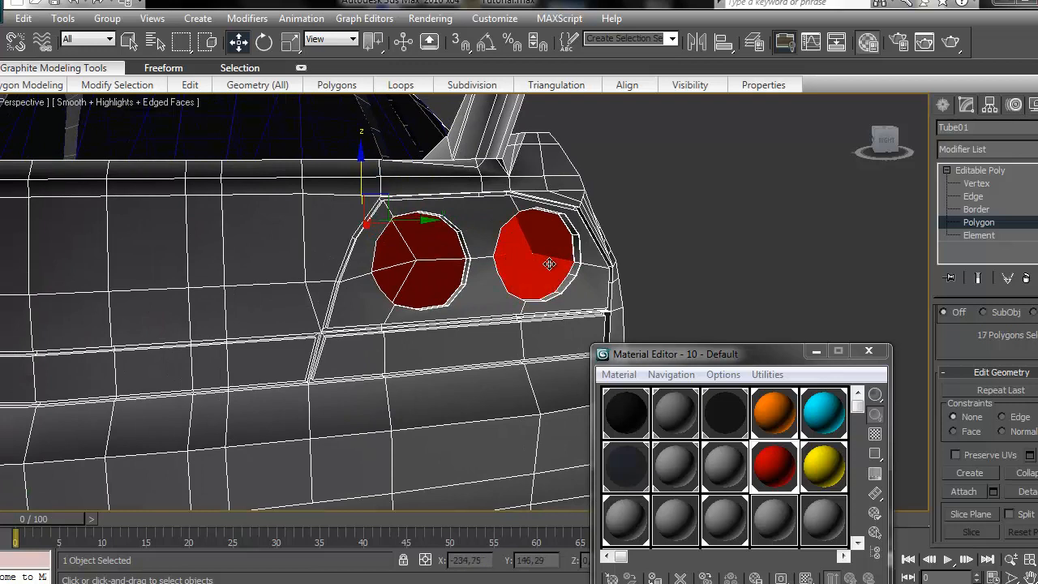
{"action": "left_click", "coordinate": [549, 242], "text": "ctrl"}
Step: Add the four red polygons of the inner right round taillight to the selection and detach all 22 polygons to an element
{"action": "left_click", "coordinate": [430, 244], "text": "ctrl"}
{"action": "left_click", "coordinate": [405, 247], "text": "ctrl"}
{"action": "left_click", "coordinate": [401, 275], "text": "ctrl"}
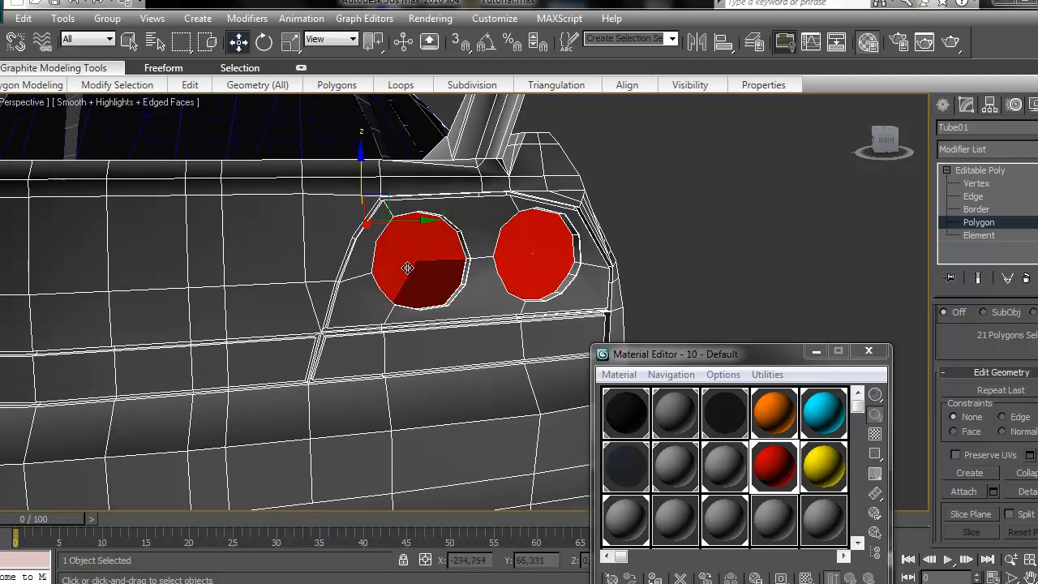
{"action": "left_click", "coordinate": [434, 284], "text": "ctrl"}
{"action": "left_click", "coordinate": [1030, 492]}
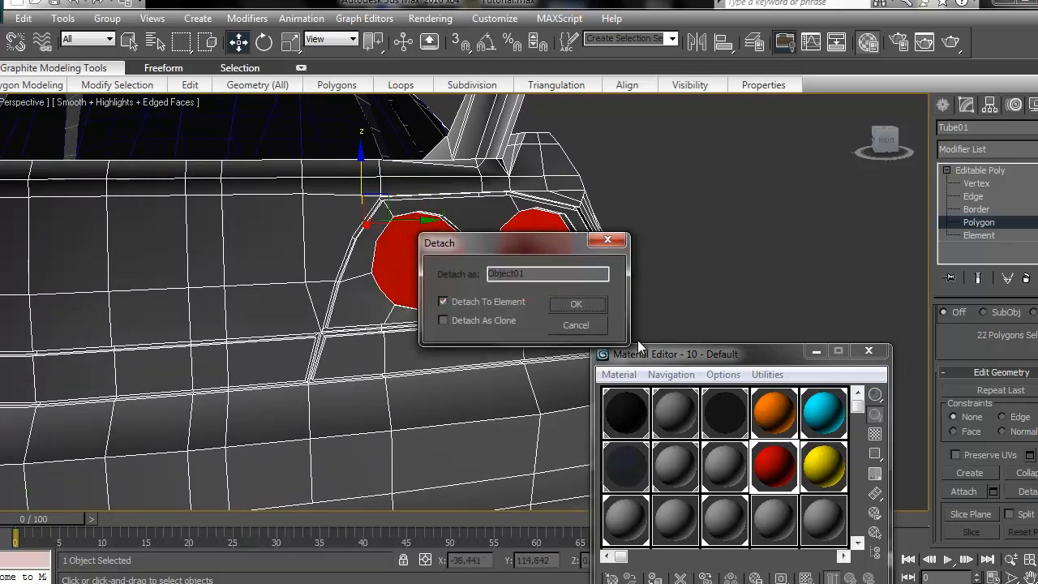
{"action": "left_click", "coordinate": [577, 305]}
Step: Detach all eight yellow polygons of the two round taillights on the car's left side to an element
{"action": "middle_click_drag", "start_coordinate": [459, 314], "coordinate": [598, 301], "text": "alt"}
{"action": "left_click", "coordinate": [568, 271]}
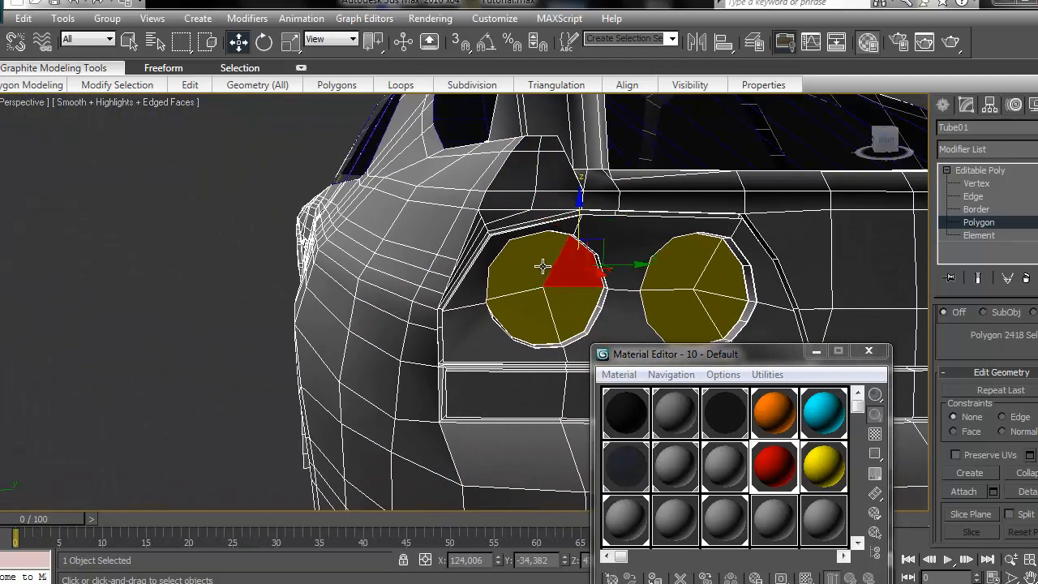
{"action": "left_click", "coordinate": [543, 266], "text": "ctrl"}
{"action": "left_click", "coordinate": [535, 297], "text": "ctrl"}
{"action": "left_click", "coordinate": [567, 306], "text": "ctrl"}
{"action": "left_click", "coordinate": [682, 280], "text": "ctrl"}
{"action": "left_click", "coordinate": [715, 279], "text": "ctrl"}
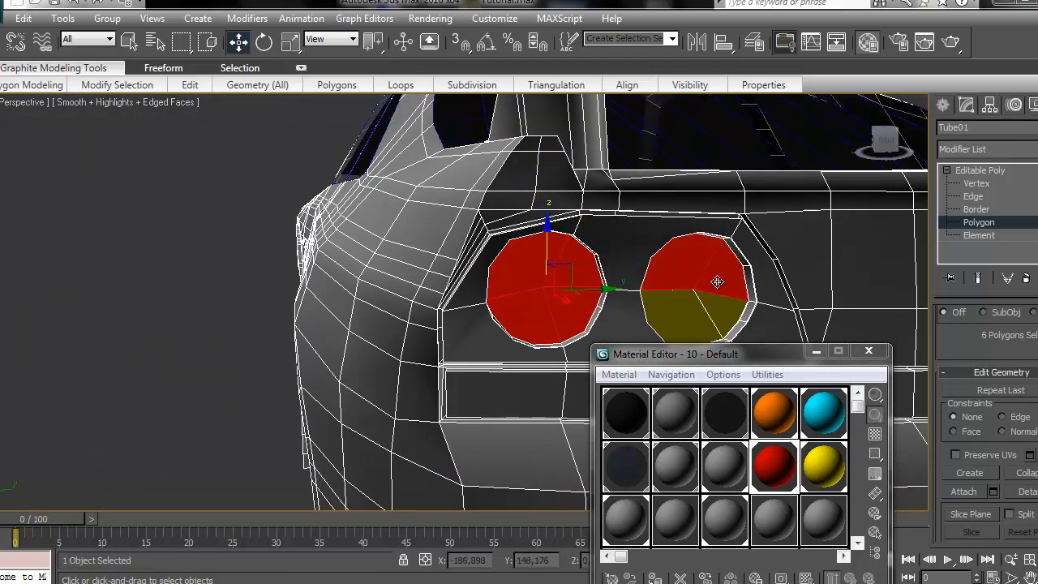
{"action": "left_click", "coordinate": [717, 306], "text": "ctrl"}
{"action": "left_click", "coordinate": [687, 313], "text": "ctrl"}
{"action": "left_click", "coordinate": [1026, 492]}
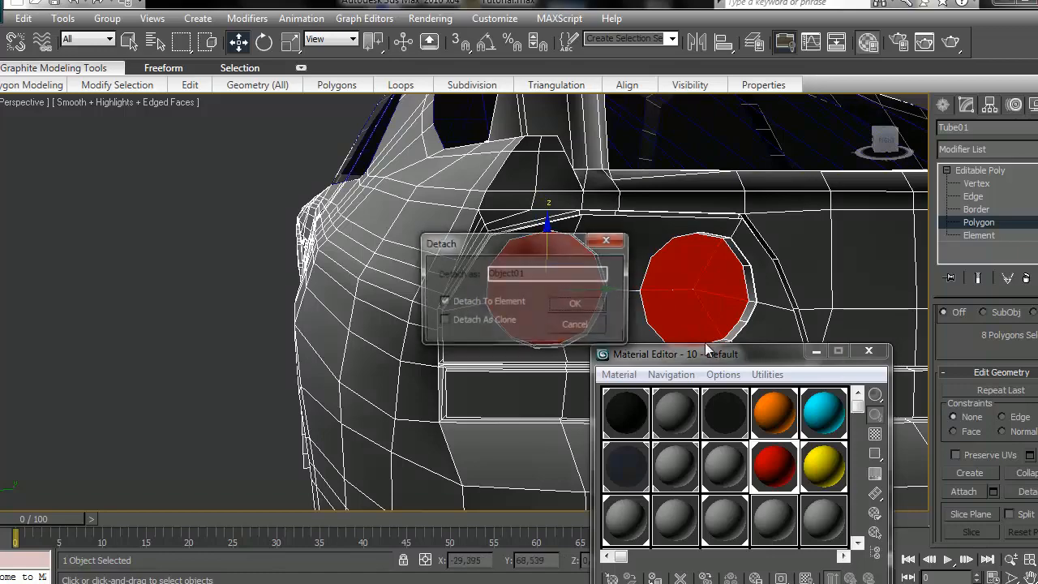
{"action": "left_click", "coordinate": [577, 305]}
Step: Select one red polygon of the outer right round taillight and frame it in the view
{"action": "middle_click_drag", "start_coordinate": [661, 257], "coordinate": [511, 268], "text": "alt"}
{"action": "scroll", "coordinate": [512, 267], "scroll_direction": "up", "scroll_amount": 1}
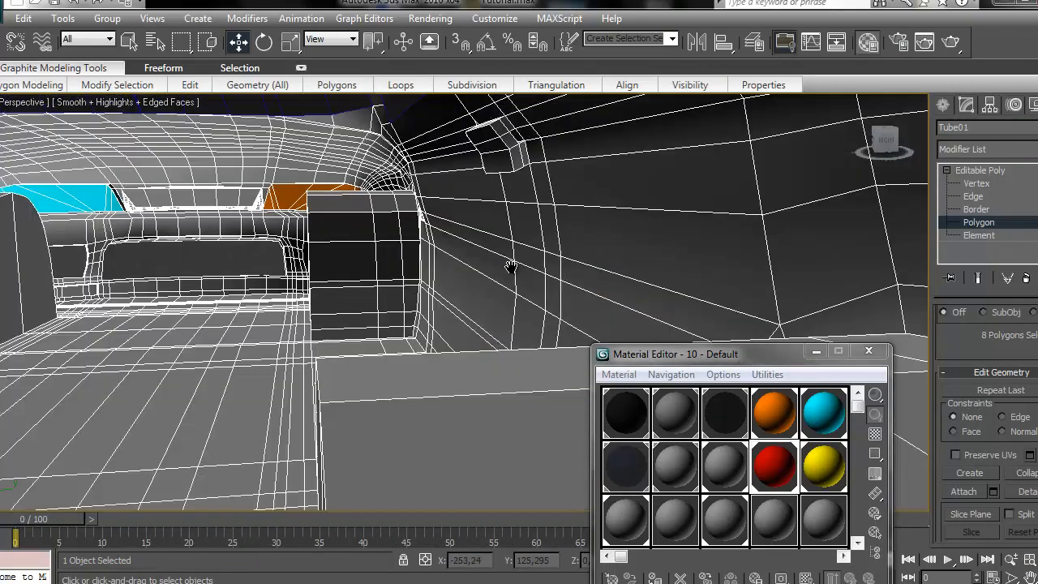
{"action": "scroll", "coordinate": [517, 265], "scroll_direction": "down", "scroll_amount": 1}
{"action": "middle_click_drag", "start_coordinate": [643, 266], "coordinate": [741, 132]}
{"action": "left_click", "coordinate": [576, 216]}
{"action": "key", "text": "z"}
{"action": "scroll", "coordinate": [641, 252], "scroll_direction": "down", "scroll_amount": 3}
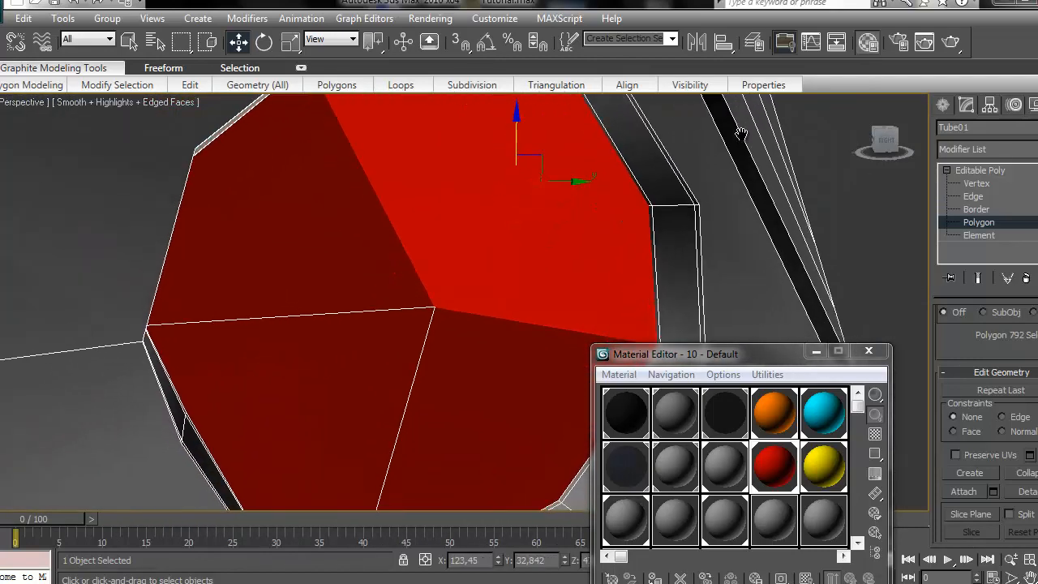
Step: At edge level, add a short edge across the narrow outer lip of the outer right taillight's rim to the edge selection
{"action": "left_click", "coordinate": [973, 196]}
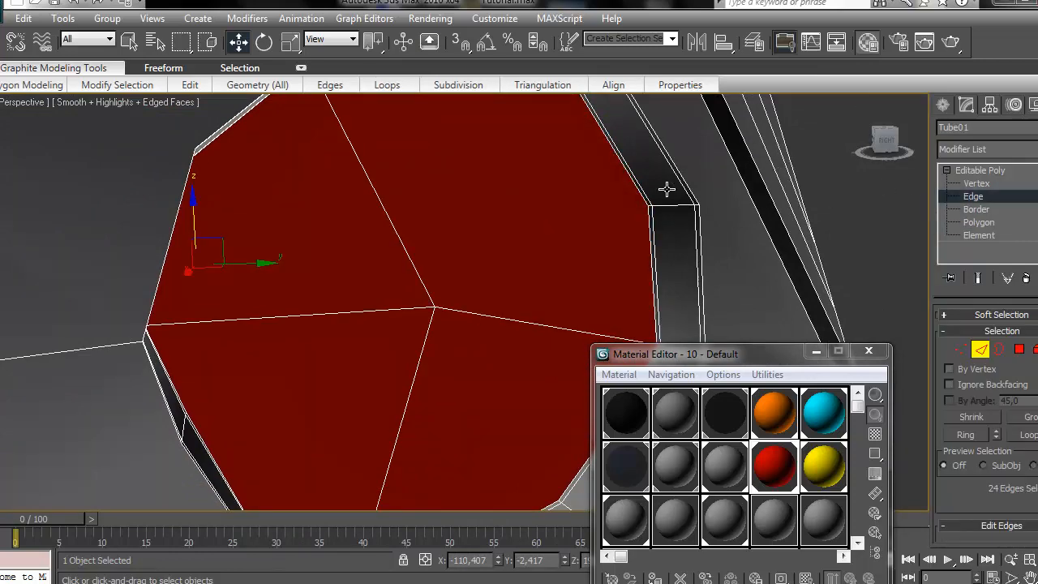
{"action": "scroll", "coordinate": [625, 213], "scroll_direction": "down", "scroll_amount": 3}
{"action": "middle_click_drag", "start_coordinate": [383, 261], "coordinate": [520, 220]}
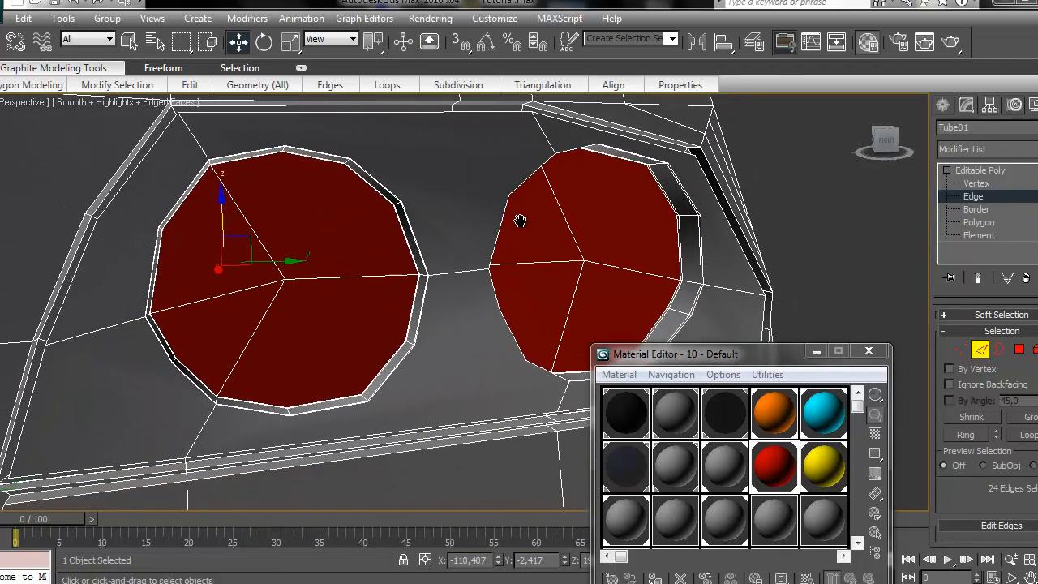
{"action": "scroll", "coordinate": [522, 220], "scroll_direction": "up", "scroll_amount": 5}
{"action": "scroll", "coordinate": [610, 217], "scroll_direction": "up", "scroll_amount": 4}
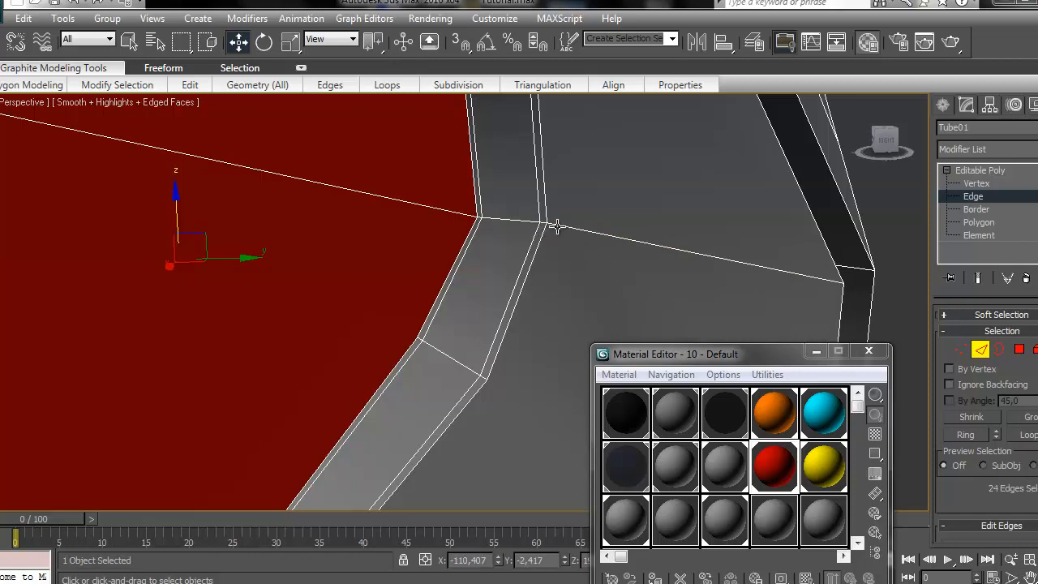
{"action": "scroll", "coordinate": [548, 223], "scroll_direction": "up", "scroll_amount": 4}
{"action": "middle_click_drag", "start_coordinate": [658, 234], "coordinate": [516, 414]}
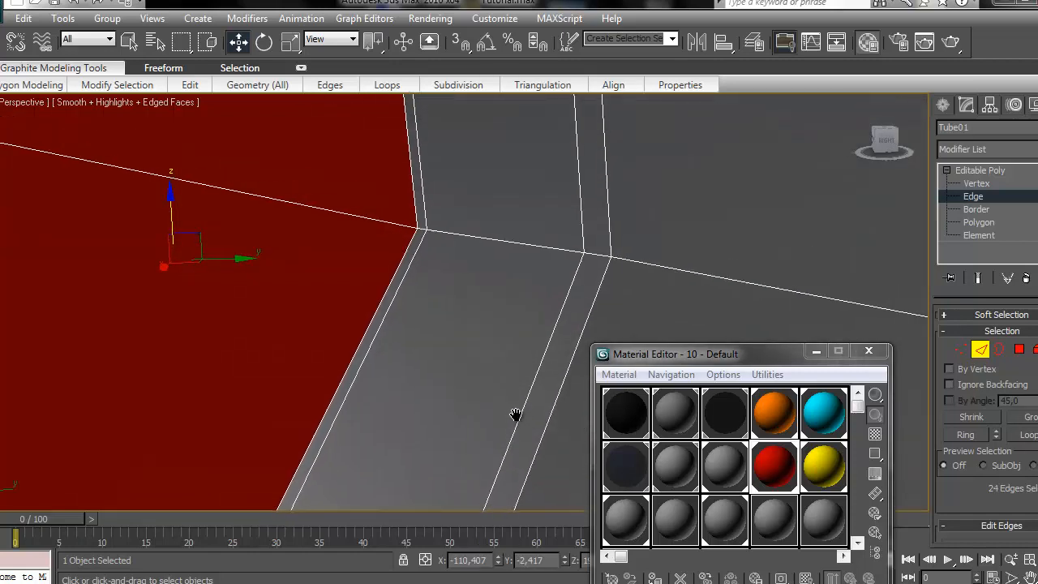
{"action": "left_click", "coordinate": [604, 257], "text": "ctrl"}
{"action": "scroll", "coordinate": [493, 278], "scroll_direction": "down", "scroll_amount": 5}
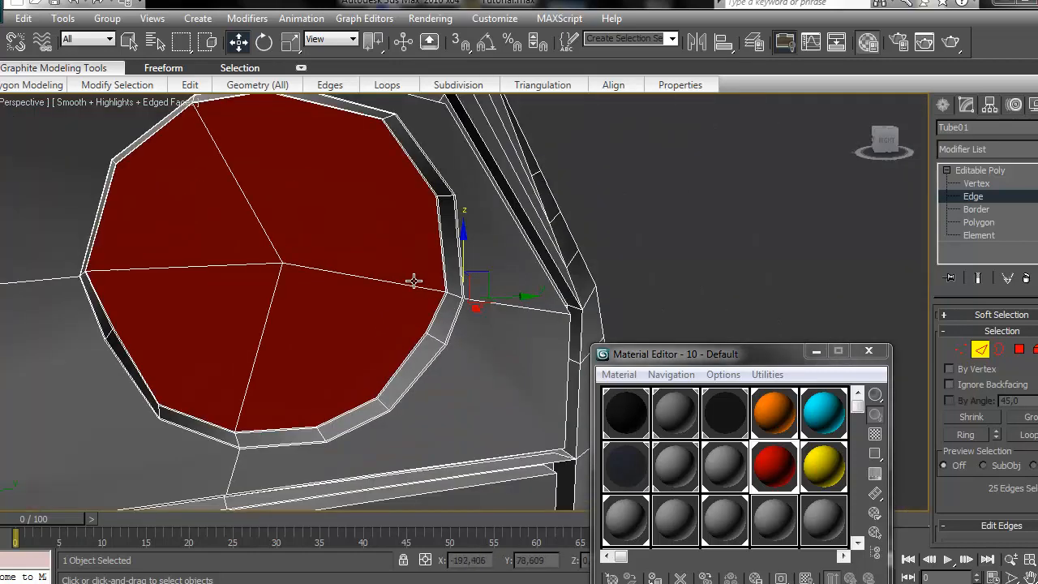
Step: Add a short edge across the narrow outer lip of the inner right taillight's rim to the edge selection
{"action": "middle_click_drag", "start_coordinate": [415, 281], "coordinate": [858, 209]}
{"action": "scroll", "coordinate": [565, 281], "scroll_direction": "up", "scroll_amount": 5}
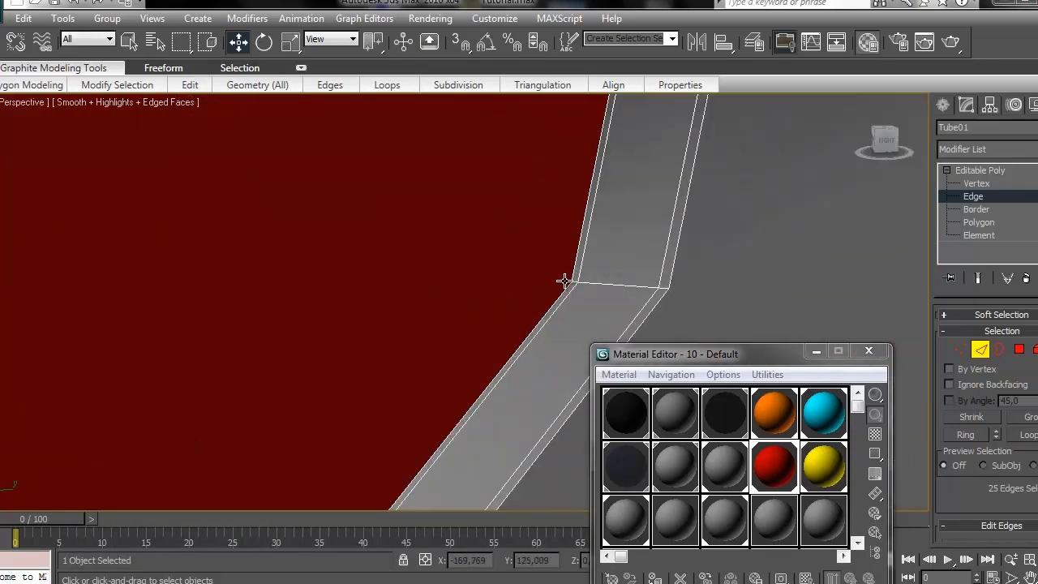
{"action": "left_click", "coordinate": [668, 284], "text": "ctrl"}
{"action": "left_click", "coordinate": [662, 288], "text": "ctrl"}
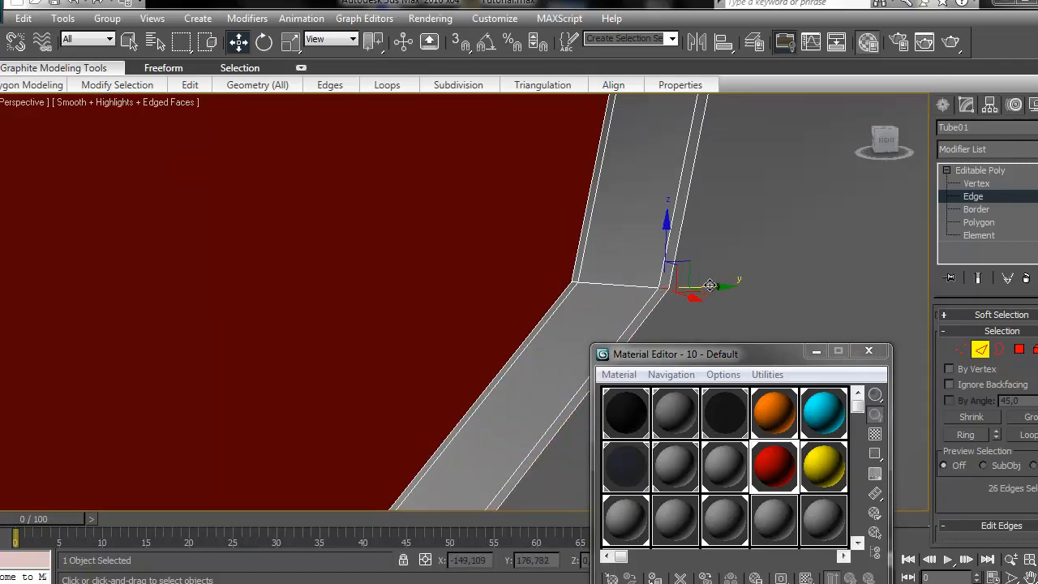
{"action": "scroll", "coordinate": [482, 225], "scroll_direction": "down", "scroll_amount": 8}
Step: Examine the rims of the yellow left taillights and try to add a rim edge to the edge selection
{"action": "middle_click_drag", "start_coordinate": [513, 246], "coordinate": [0, 243]}
{"action": "scroll", "coordinate": [329, 276], "scroll_direction": "up", "scroll_amount": 6}
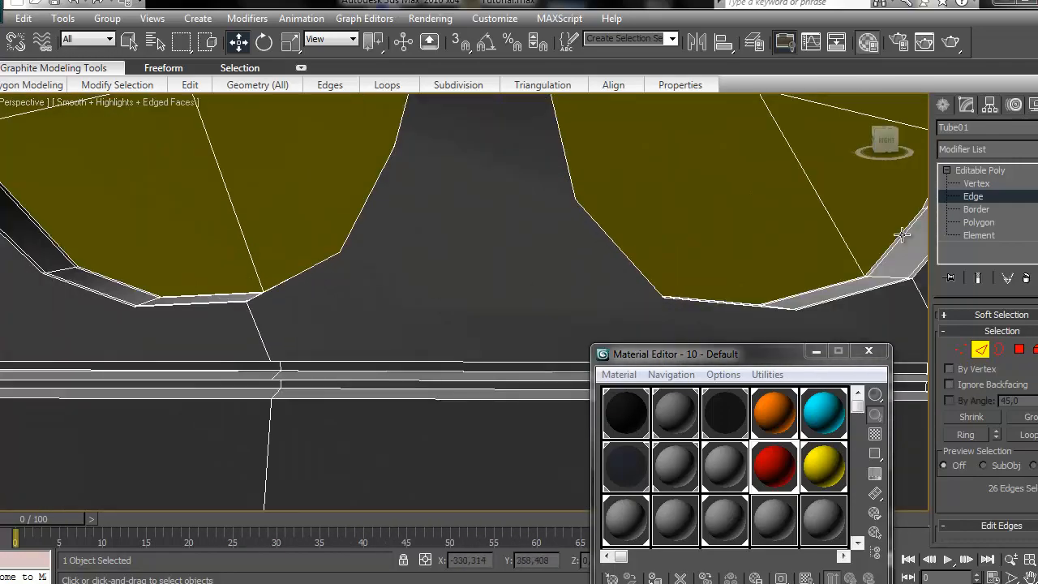
{"action": "left_click_drag", "start_coordinate": [885, 141], "coordinate": [907, 159]}
{"action": "scroll", "coordinate": [847, 203], "scroll_direction": "down", "scroll_amount": 3}
{"action": "middle_click_drag", "start_coordinate": [519, 406], "coordinate": [500, 172]}
{"action": "scroll", "coordinate": [500, 171], "scroll_direction": "up", "scroll_amount": 5}
{"action": "scroll", "coordinate": [653, 186], "scroll_direction": "down", "scroll_amount": 5}
{"action": "middle_click_drag", "start_coordinate": [624, 202], "coordinate": [584, 259]}
{"action": "scroll", "coordinate": [577, 247], "scroll_direction": "up", "scroll_amount": 5}
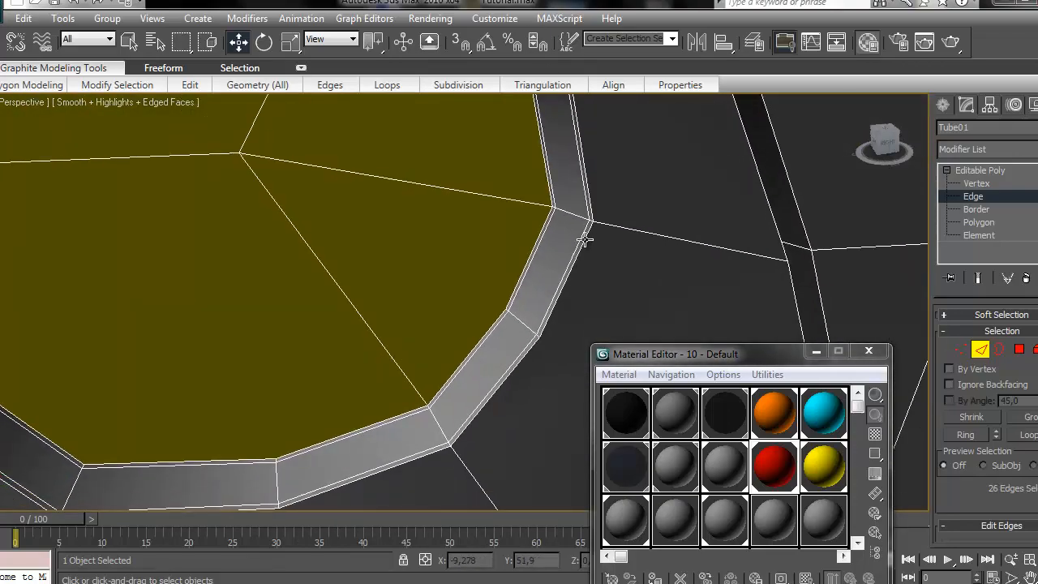
{"action": "scroll", "coordinate": [537, 335], "scroll_direction": "up", "scroll_amount": 1}
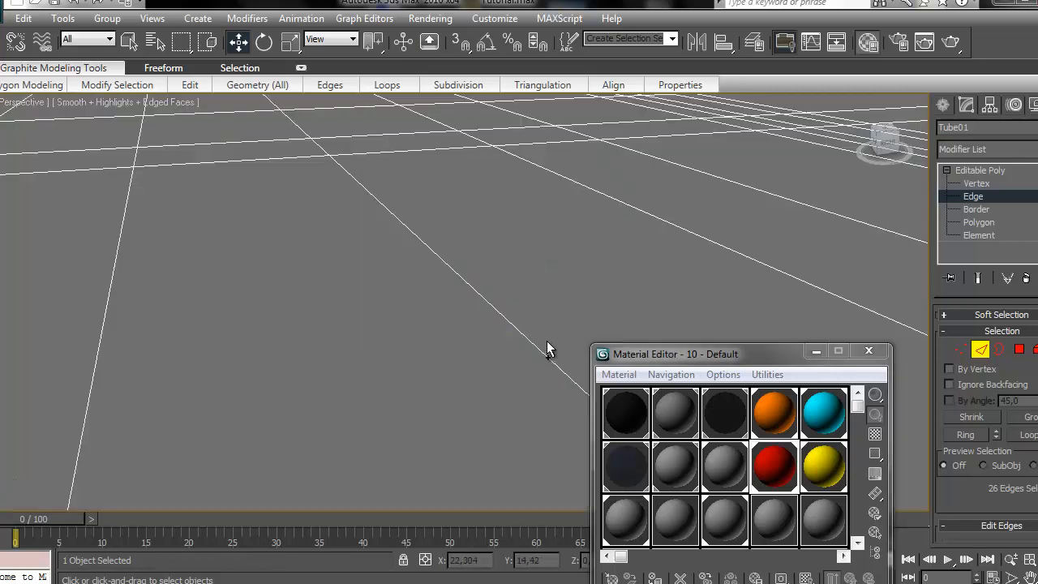
{"action": "scroll", "coordinate": [549, 351], "scroll_direction": "down", "scroll_amount": 1}
{"action": "scroll", "coordinate": [542, 341], "scroll_direction": "up", "scroll_amount": 1}
{"action": "scroll", "coordinate": [542, 339], "scroll_direction": "down", "scroll_amount": 1}
{"action": "middle_click_drag", "start_coordinate": [542, 339], "coordinate": [557, 323]}
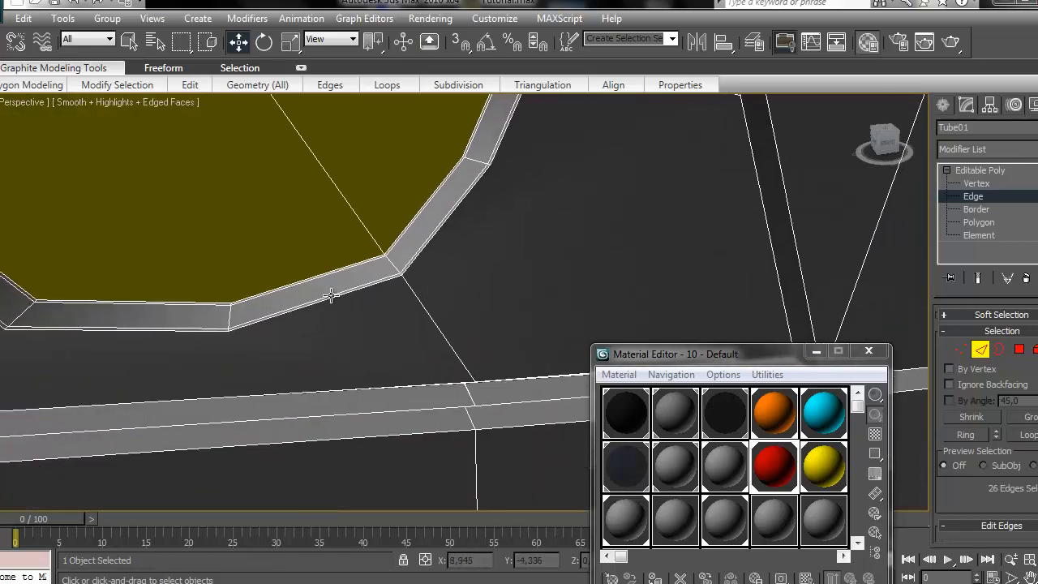
{"action": "left_click_drag", "start_coordinate": [876, 142], "coordinate": [868, 146]}
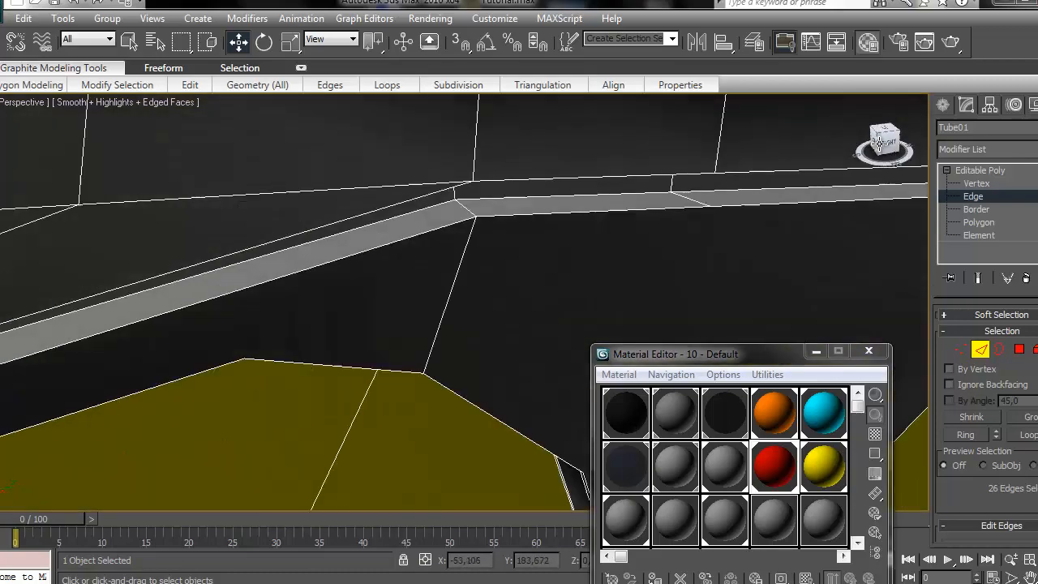
{"action": "scroll", "coordinate": [721, 164], "scroll_direction": "up", "scroll_amount": 2}
{"action": "mouse_move", "coordinate": [714, 162]}
{"action": "middle_mouse_down"}
{"action": "mouse_move", "coordinate": [702, 124]}
{"action": "mouse_move", "coordinate": [691, 197]}
{"action": "mouse_move", "coordinate": [724, 178]}
{"action": "middle_mouse_up"}
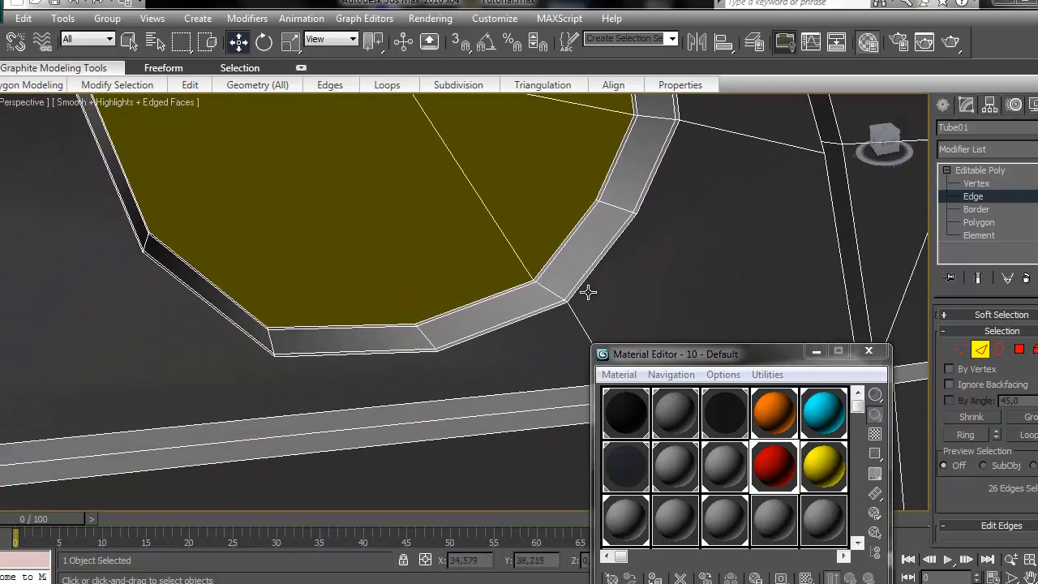
{"action": "left_click", "coordinate": [636, 209], "text": "ctrl"}
{"action": "scroll", "coordinate": [281, 274], "scroll_direction": "down", "scroll_amount": 5}
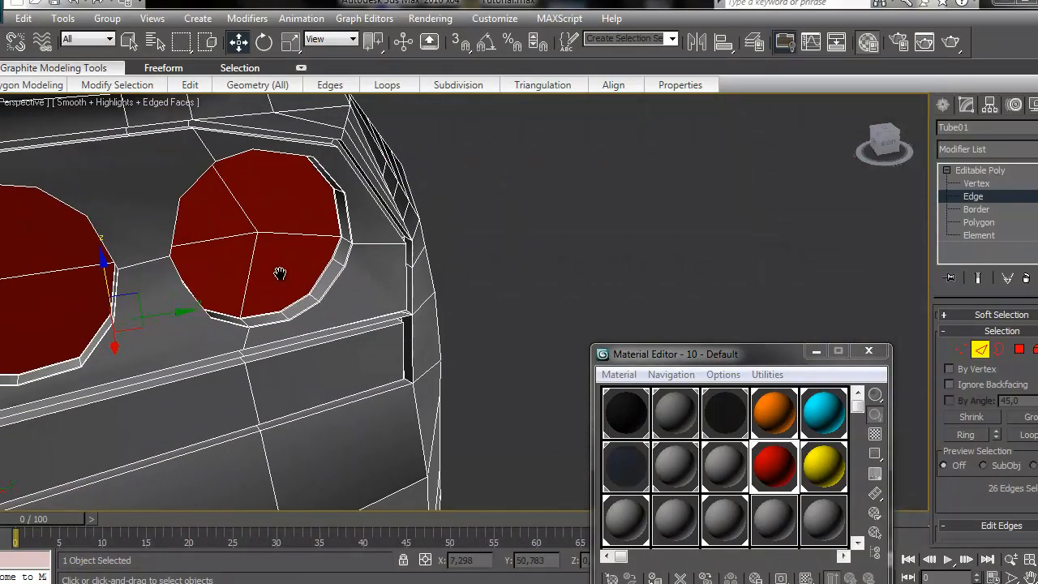
Step: Expand the selected taillight rim edges to their full edge rings
{"action": "scroll", "coordinate": [368, 266], "scroll_direction": "up", "scroll_amount": 3}
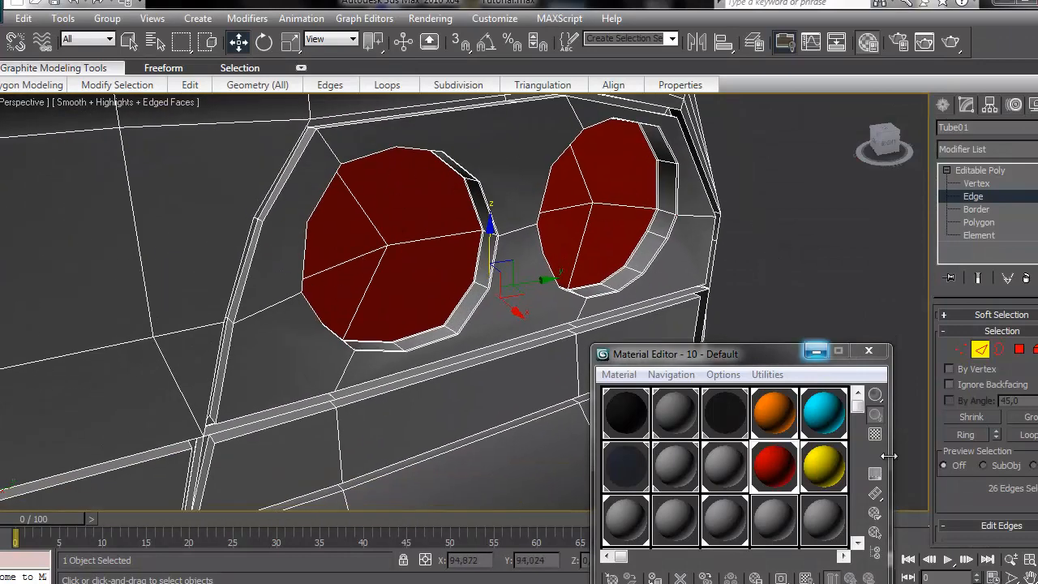
{"action": "left_click_drag", "start_coordinate": [995, 500], "coordinate": [996, 371]}
{"action": "scroll", "coordinate": [996, 372], "scroll_direction": "up", "scroll_amount": 3}
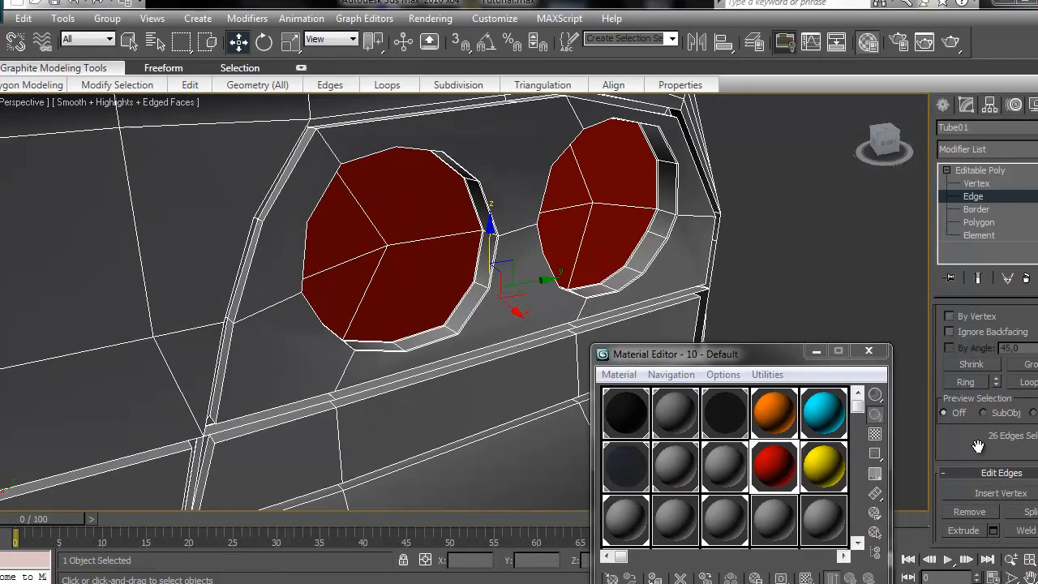
{"action": "left_click", "coordinate": [968, 382]}
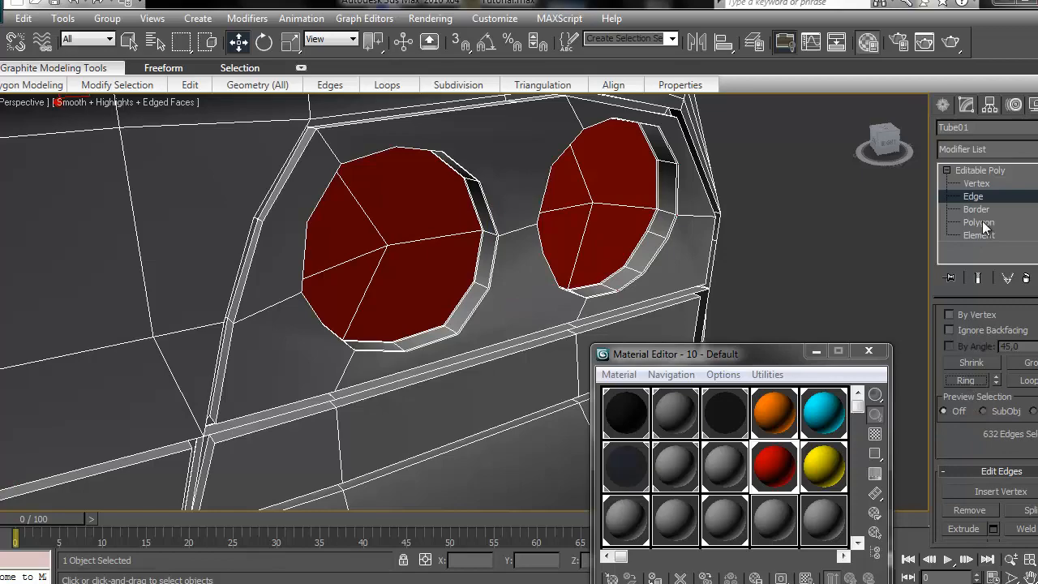